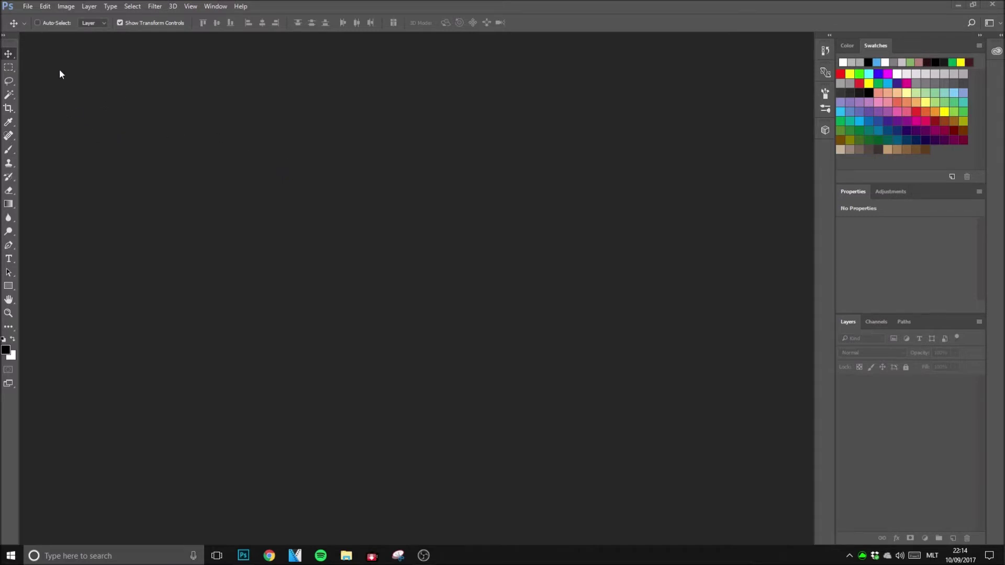
Step: Create a new 1280 x 720 px document at 72 pixels/inch in RGB Color with a transparent background
{"action": "left_click", "coordinate": [28, 7]}
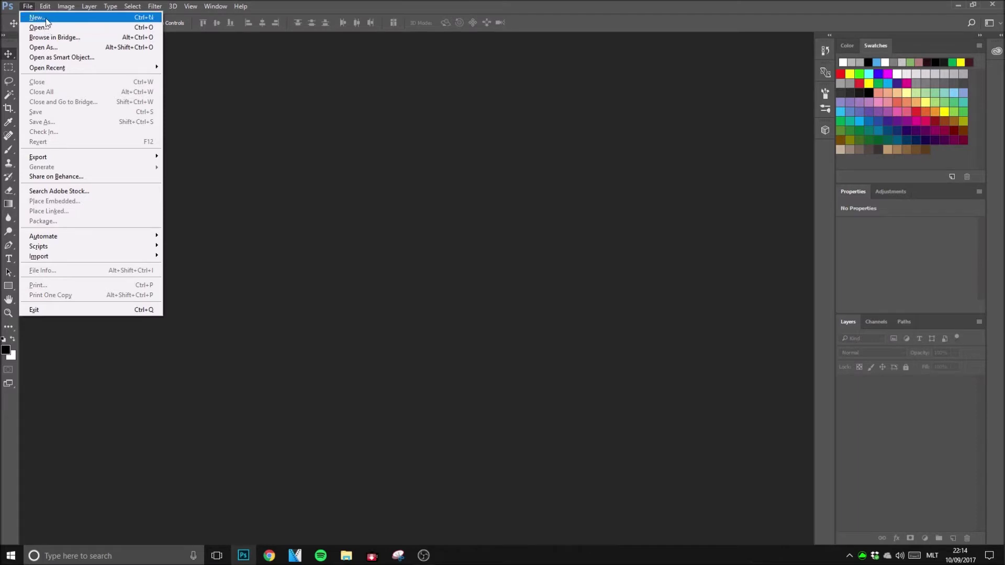
{"action": "left_click", "coordinate": [47, 19]}
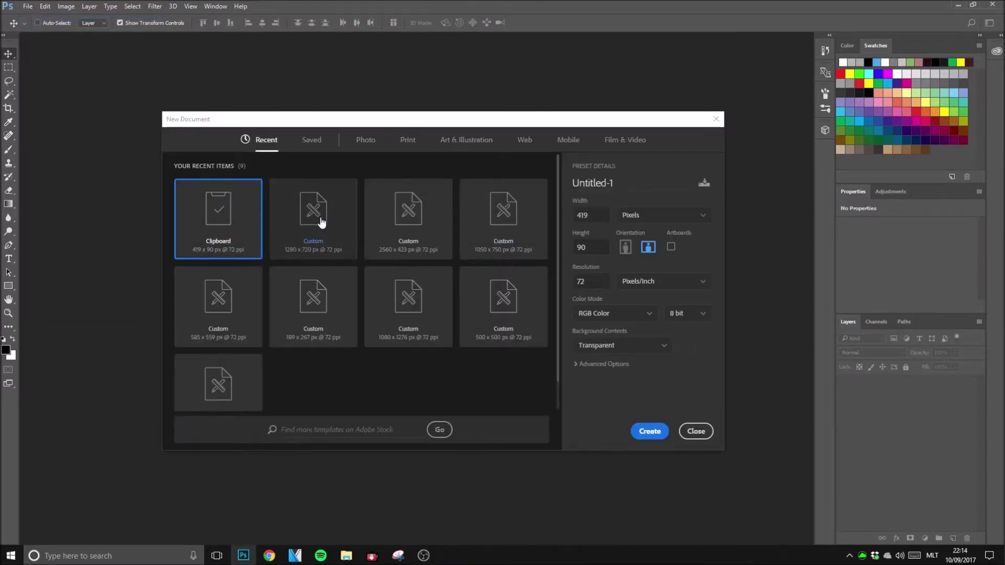
{"action": "left_click", "coordinate": [321, 229]}
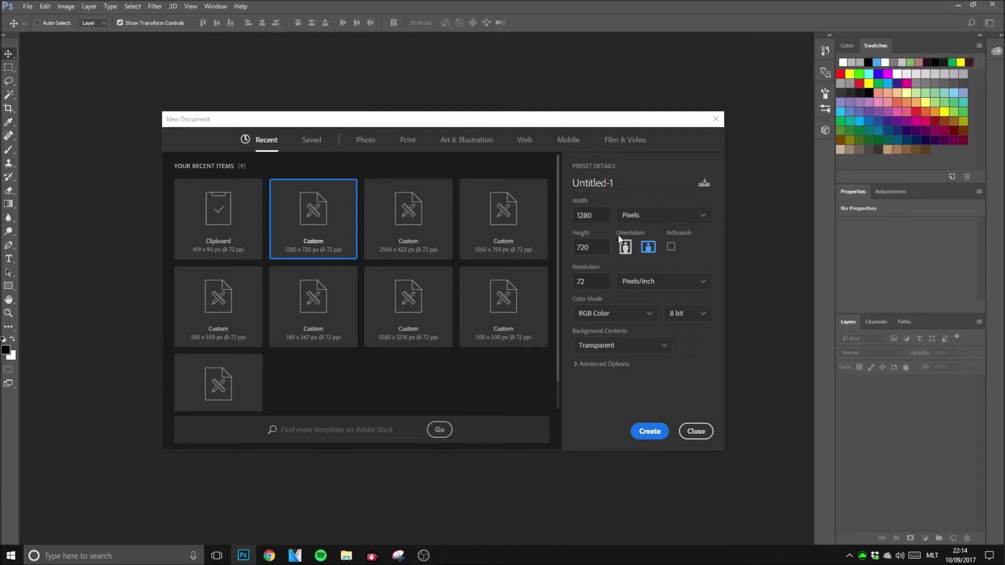
{"action": "left_click", "coordinate": [637, 223]}
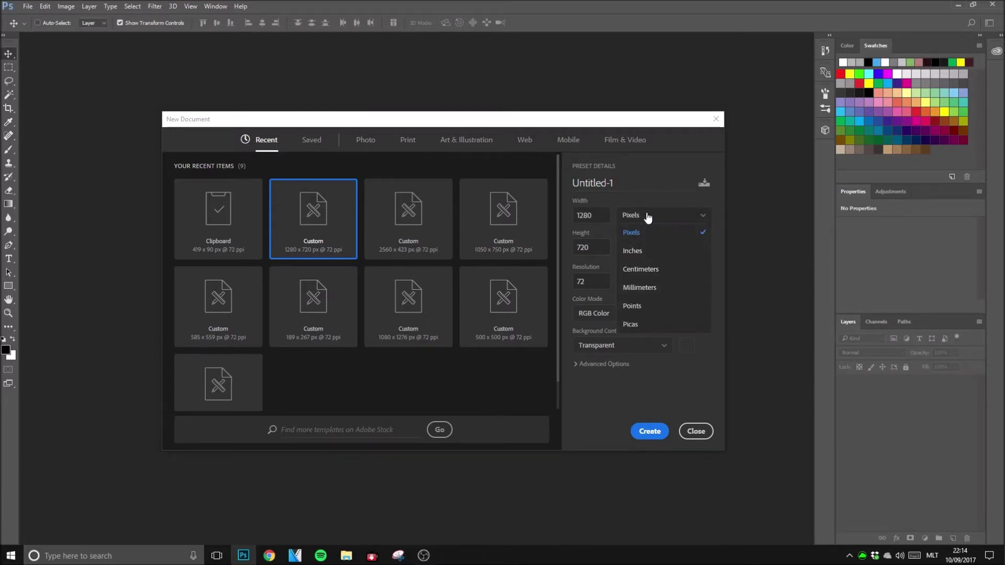
{"action": "left_click", "coordinate": [649, 224]}
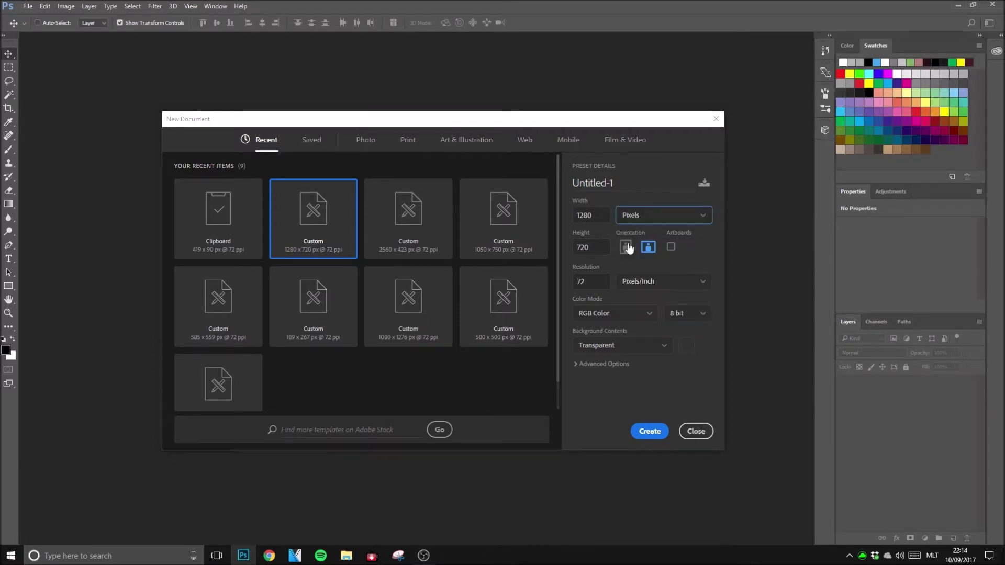
{"action": "left_click", "coordinate": [596, 280]}
{"action": "left_click", "coordinate": [667, 285]}
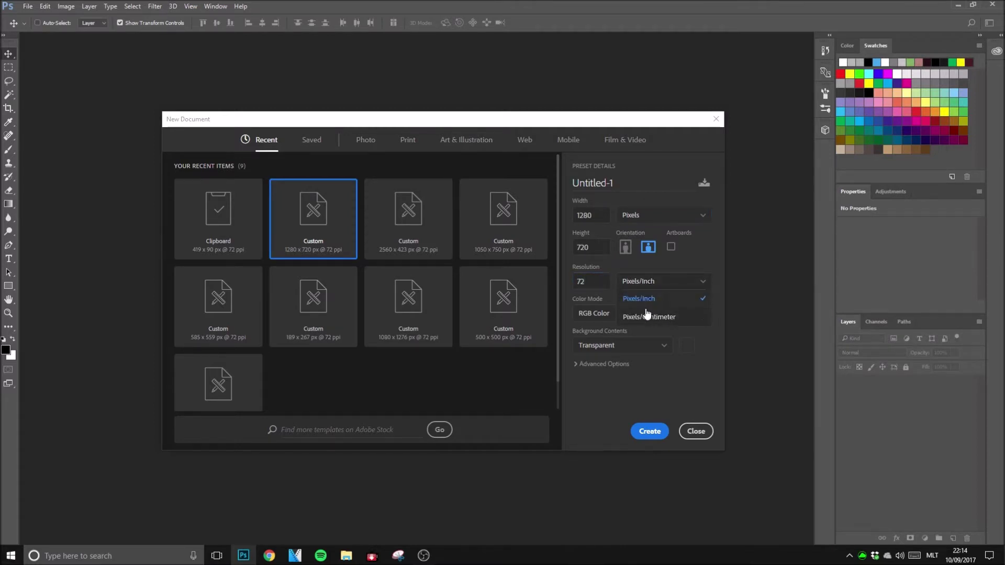
{"action": "left_click", "coordinate": [653, 283]}
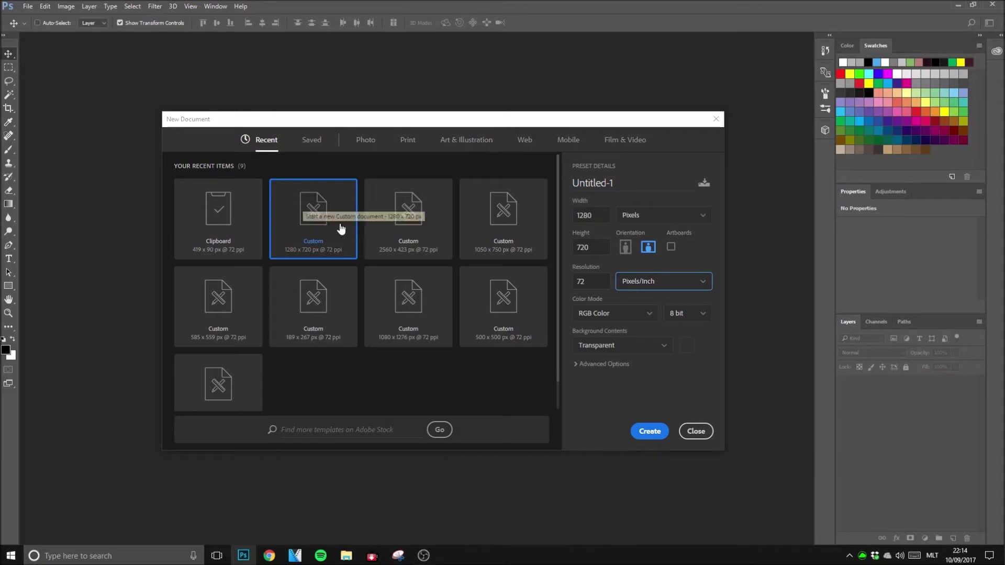
{"action": "left_click", "coordinate": [649, 431]}
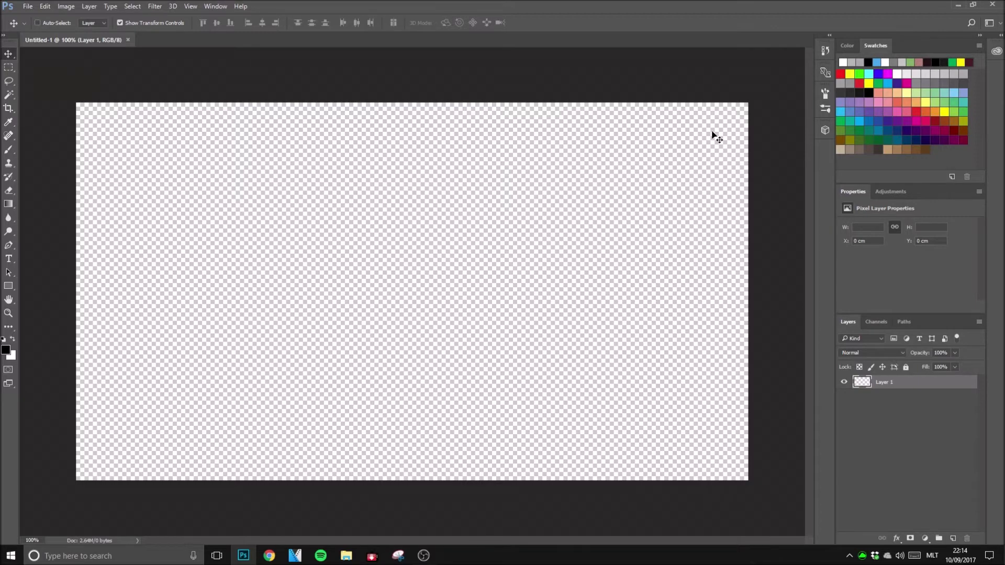
Step: Place the cross.jpg football photo as an embedded image filling the canvas
{"action": "left_click", "coordinate": [27, 6]}
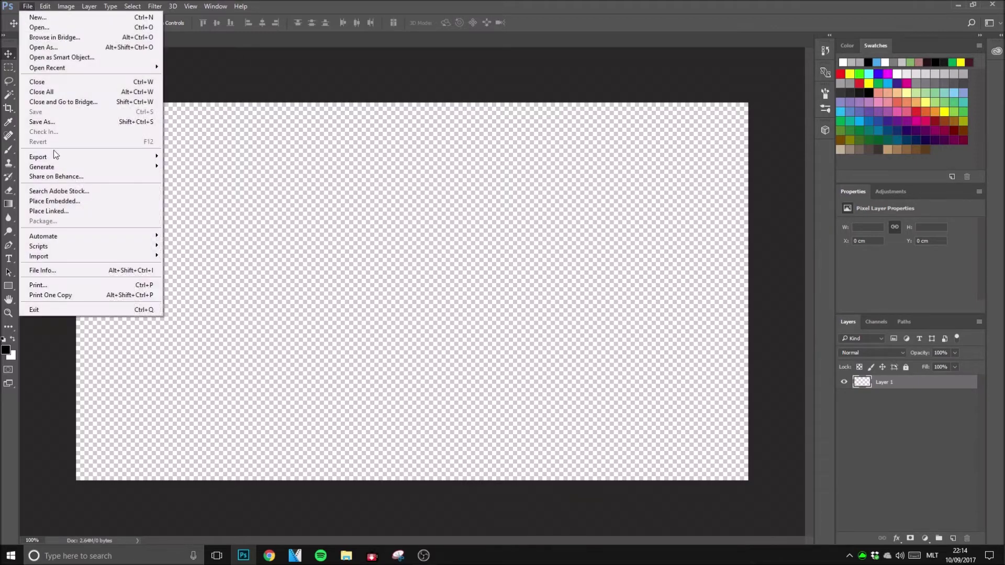
{"action": "left_click", "coordinate": [57, 202]}
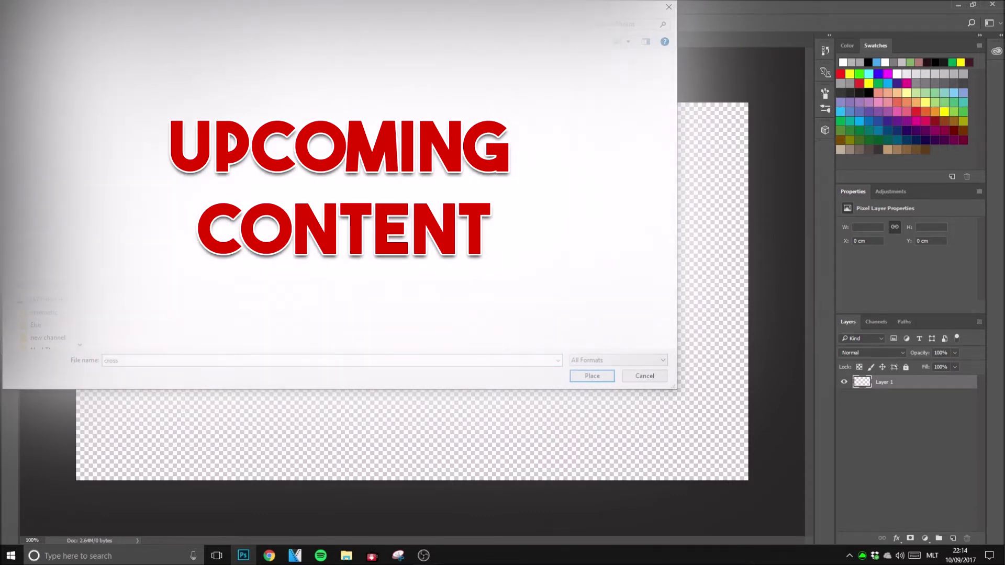
{"action": "double_click", "coordinate": [182, 69]}
{"action": "left_click", "coordinate": [358, 22]}
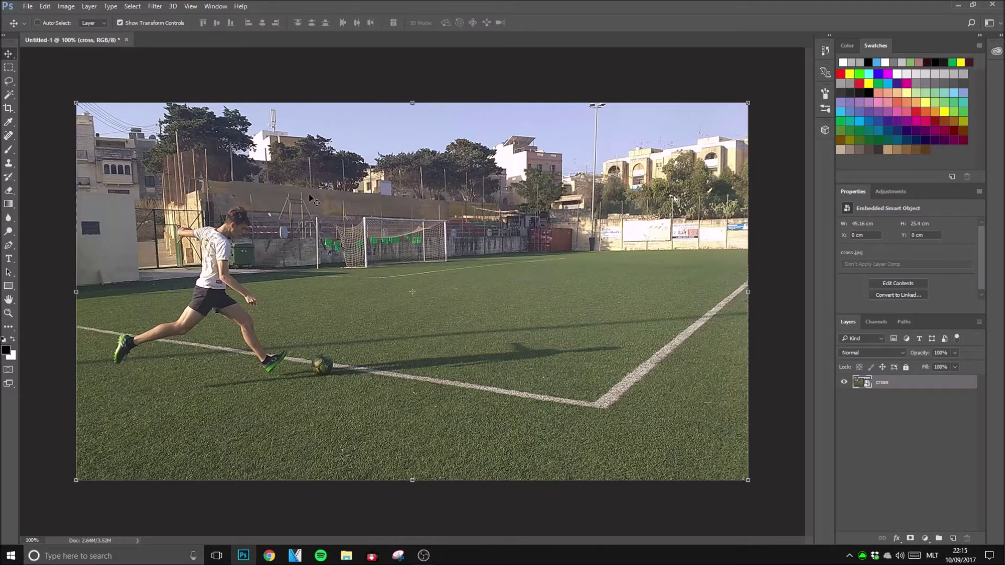
Step: Start a Pen tool path at the player's rear shoe, tracing its outer edge from toe to ankle
{"action": "left_click", "coordinate": [11, 247]}
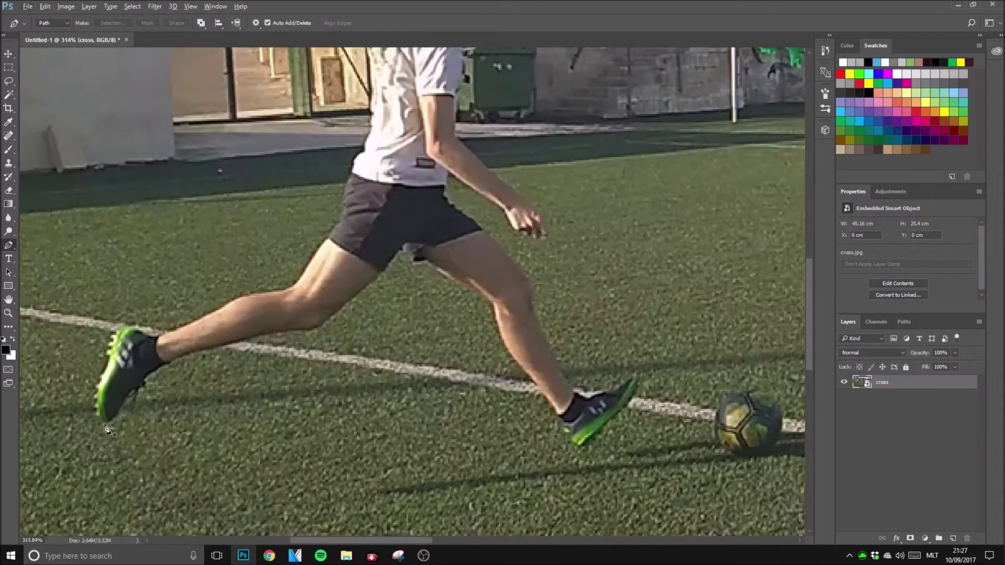
{"action": "scroll", "coordinate": [104, 426], "scroll_direction": "up", "scroll_amount": 7}
{"action": "left_click", "coordinate": [118, 424]}
{"action": "left_click", "coordinate": [113, 417]}
{"action": "left_click", "coordinate": [100, 375]}
{"action": "left_click", "coordinate": [103, 357]}
{"action": "left_click", "coordinate": [115, 328]}
{"action": "left_click", "coordinate": [128, 270]}
{"action": "left_click", "coordinate": [144, 248]}
{"action": "left_click", "coordinate": [179, 242]}
{"action": "left_click", "coordinate": [206, 258]}
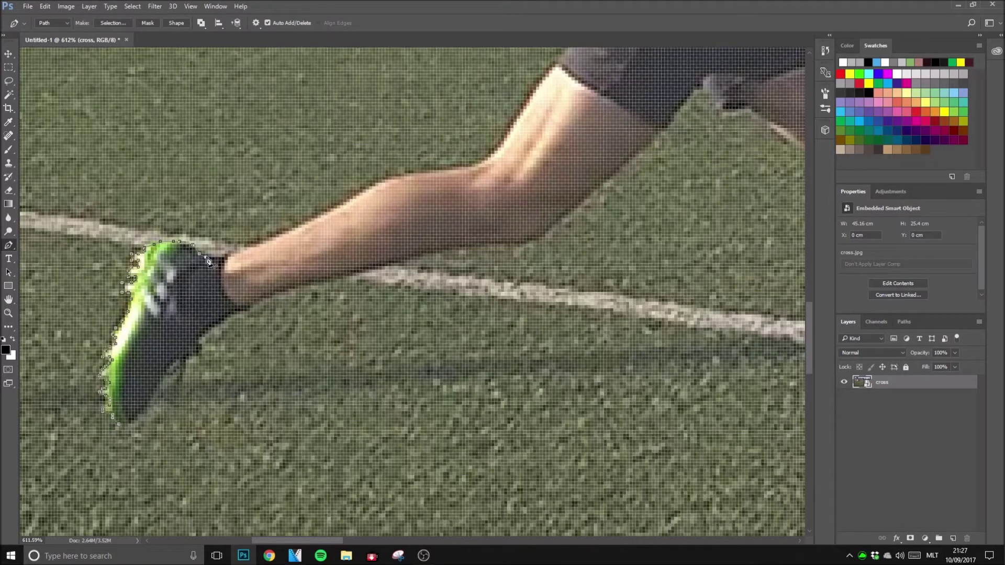
Step: Continue the path along the upper edge of the rear leg and the back of the shorts to the waist
{"action": "left_click", "coordinate": [299, 226]}
{"action": "scroll", "coordinate": [325, 215], "scroll_direction": "up", "scroll_amount": 2}
{"action": "left_click", "coordinate": [479, 239]}
{"action": "scroll", "coordinate": [478, 240], "scroll_direction": "up", "scroll_amount": 1}
{"action": "scroll", "coordinate": [538, 195], "scroll_direction": "right", "scroll_amount": 4}
{"action": "left_click", "coordinate": [445, 166]}
{"action": "left_click", "coordinate": [451, 143]}
Step: Extend the path up the back of the shirt and around the player's raised rear arm
{"action": "scroll", "coordinate": [464, 82], "scroll_direction": "up", "scroll_amount": 5}
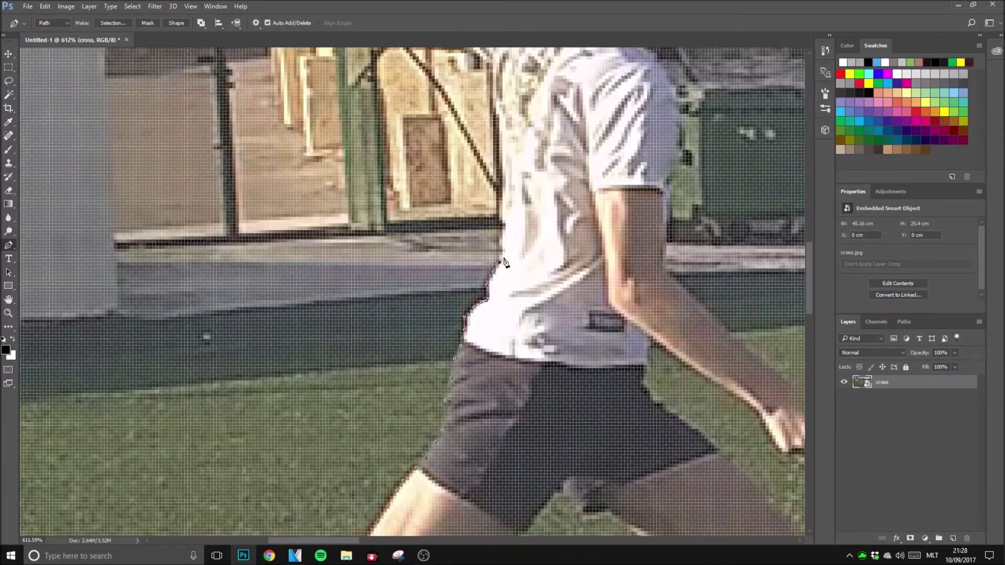
{"action": "left_click", "coordinate": [505, 226]}
{"action": "scroll", "coordinate": [504, 170], "scroll_direction": "up", "scroll_amount": 2}
{"action": "left_click", "coordinate": [493, 163]}
{"action": "left_click", "coordinate": [351, 120]}
{"action": "left_click", "coordinate": [396, 79]}
{"action": "left_click", "coordinate": [493, 88]}
Step: Continue the path over the shoulder and neck and around the player's head and face
{"action": "scroll", "coordinate": [495, 89], "scroll_direction": "up", "scroll_amount": 2}
{"action": "scroll", "coordinate": [495, 175], "scroll_direction": "right", "scroll_amount": 2}
{"action": "left_click", "coordinate": [450, 180]}
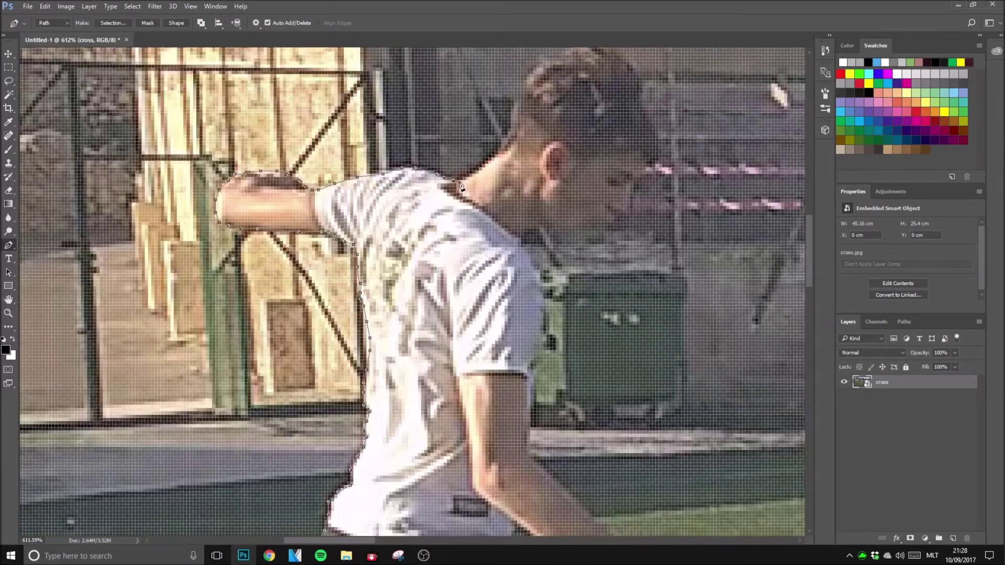
{"action": "left_click", "coordinate": [489, 157]}
{"action": "scroll", "coordinate": [507, 129], "scroll_direction": "up", "scroll_amount": 2}
{"action": "left_click", "coordinate": [589, 139]}
{"action": "left_click", "coordinate": [655, 247]}
{"action": "scroll", "coordinate": [631, 272], "scroll_direction": "up", "scroll_amount": 5}
{"action": "left_click", "coordinate": [597, 351]}
Step: Trace the path down from the chin along the front of the shirt and sleeve
{"action": "scroll", "coordinate": [587, 349], "scroll_direction": "down", "scroll_amount": 8}
{"action": "left_click", "coordinate": [559, 360]}
{"action": "left_click", "coordinate": [532, 354]}
{"action": "scroll", "coordinate": [533, 375], "scroll_direction": "down", "scroll_amount": 1}
{"action": "left_click", "coordinate": [534, 423]}
Step: Trace the path around the lowered forearm and hand and back towards the shorts
{"action": "scroll", "coordinate": [532, 429], "scroll_direction": "down", "scroll_amount": 5}
{"action": "left_click_drag", "start_coordinate": [595, 426], "coordinate": [600, 431]}
{"action": "left_click", "coordinate": [636, 463]}
{"action": "left_click", "coordinate": [665, 508]}
{"action": "left_click", "coordinate": [634, 503]}
{"action": "left_click", "coordinate": [603, 475]}
{"action": "left_click", "coordinate": [525, 420]}
{"action": "left_click", "coordinate": [556, 487]}
Step: Continue the path down the front edge of the shorts, thigh and shin of the kicking leg
{"action": "scroll", "coordinate": [556, 487], "scroll_direction": "down", "scroll_amount": 3}
{"action": "scroll", "coordinate": [556, 487], "scroll_direction": "right", "scroll_amount": 4}
{"action": "left_click", "coordinate": [362, 364]}
{"action": "left_click", "coordinate": [425, 434]}
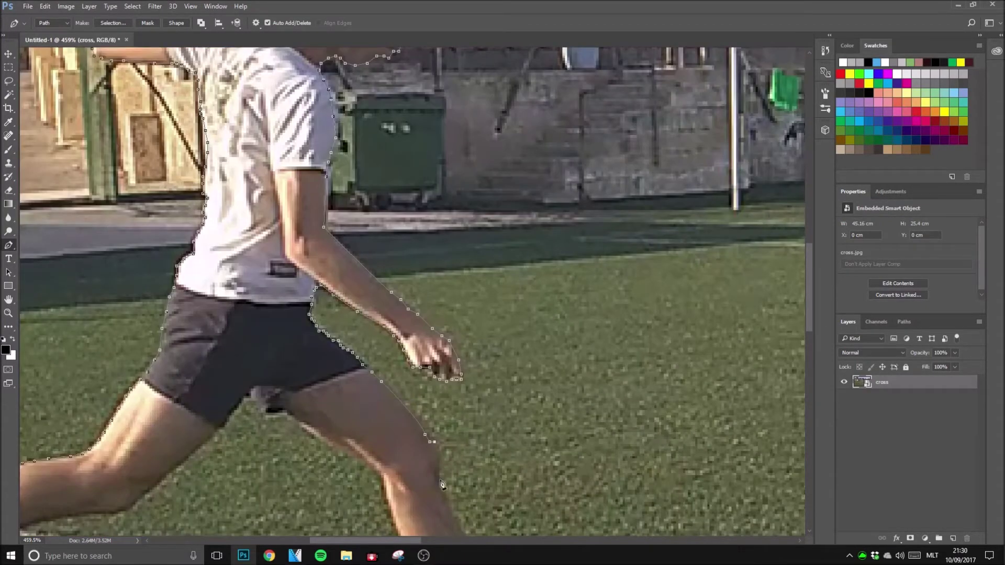
{"action": "left_click", "coordinate": [437, 471]}
{"action": "scroll", "coordinate": [445, 484], "scroll_direction": "down", "scroll_amount": 4}
{"action": "left_click", "coordinate": [502, 505]}
{"action": "left_click", "coordinate": [558, 501]}
Step: Trace the path around the front shoe from the toe to the heel
{"action": "scroll", "coordinate": [587, 507], "scroll_direction": "down", "scroll_amount": 3}
{"action": "left_click_drag", "start_coordinate": [586, 426], "coordinate": [568, 466]}
{"action": "left_click", "coordinate": [574, 440]}
{"action": "left_click", "coordinate": [541, 471]}
{"action": "left_click", "coordinate": [503, 498]}
Step: Extend the path up the back edge of the front leg and across the bottom of the shorts
{"action": "left_click", "coordinate": [471, 438]}
{"action": "left_click", "coordinate": [408, 364]}
{"action": "left_click_drag", "start_coordinate": [384, 297], "coordinate": [375, 246]}
{"action": "left_click_drag", "start_coordinate": [314, 245], "coordinate": [285, 244]}
{"action": "left_click", "coordinate": [268, 228]}
{"action": "left_click", "coordinate": [256, 204]}
{"action": "left_click", "coordinate": [227, 232]}
Step: Trace the underside of the rear leg back to the rear shoe to complete the player's outline
{"action": "scroll", "coordinate": [227, 235], "scroll_direction": "down", "scroll_amount": 1}
{"action": "scroll", "coordinate": [227, 236], "scroll_direction": "left", "scroll_amount": 5}
{"action": "left_click", "coordinate": [490, 230]}
{"action": "left_click", "coordinate": [365, 272]}
{"action": "left_click", "coordinate": [247, 306]}
{"action": "left_click", "coordinate": [197, 346]}
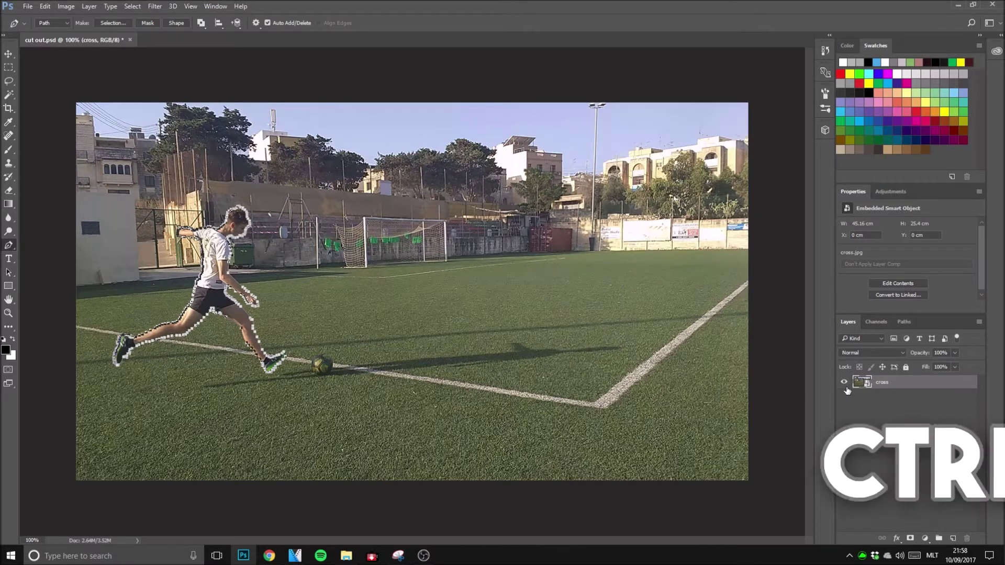
Step: Duplicate the cross layer, keep the copy beneath the original, and mask the original with the player path
{"action": "key", "text": "ctrl+j"}
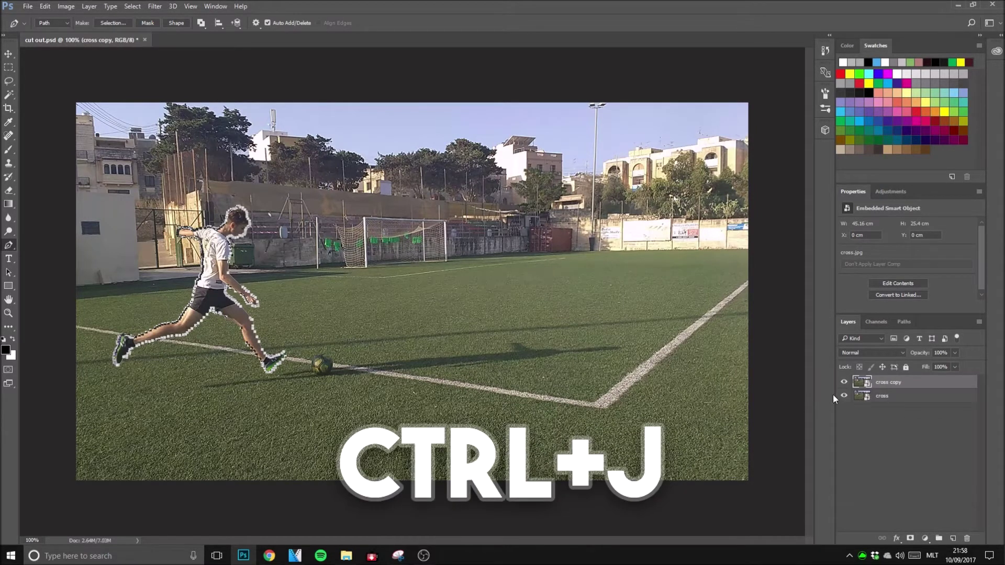
{"action": "left_click_drag", "start_coordinate": [911, 386], "coordinate": [912, 406]}
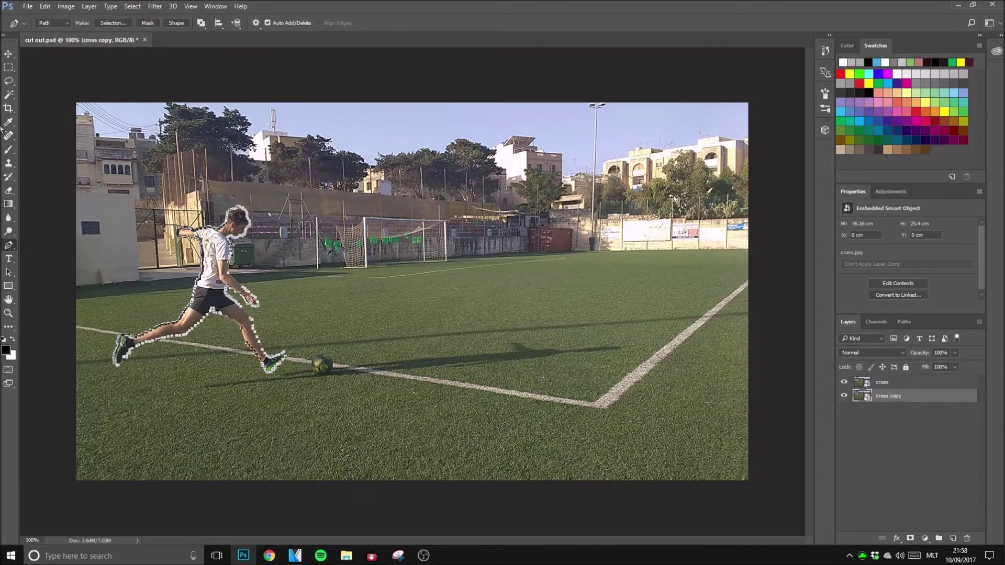
{"action": "left_click", "coordinate": [910, 382]}
{"action": "left_click", "coordinate": [148, 26]}
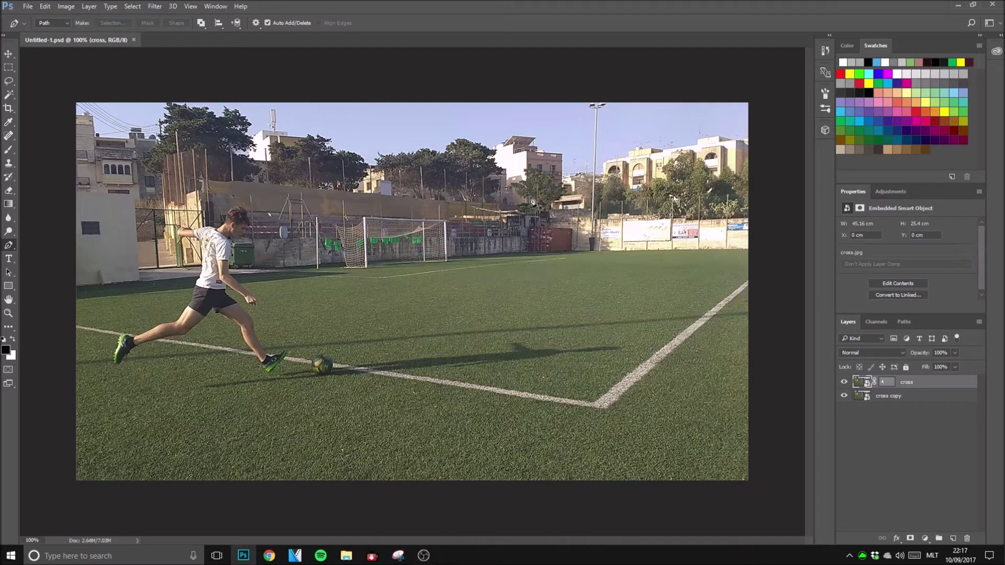
Step: Add a Drop Shadow to the masked cross layer with Multiply blending, 53% opacity, 10 px distance, 14% spread and 51 px size
{"action": "right_click", "coordinate": [928, 385]}
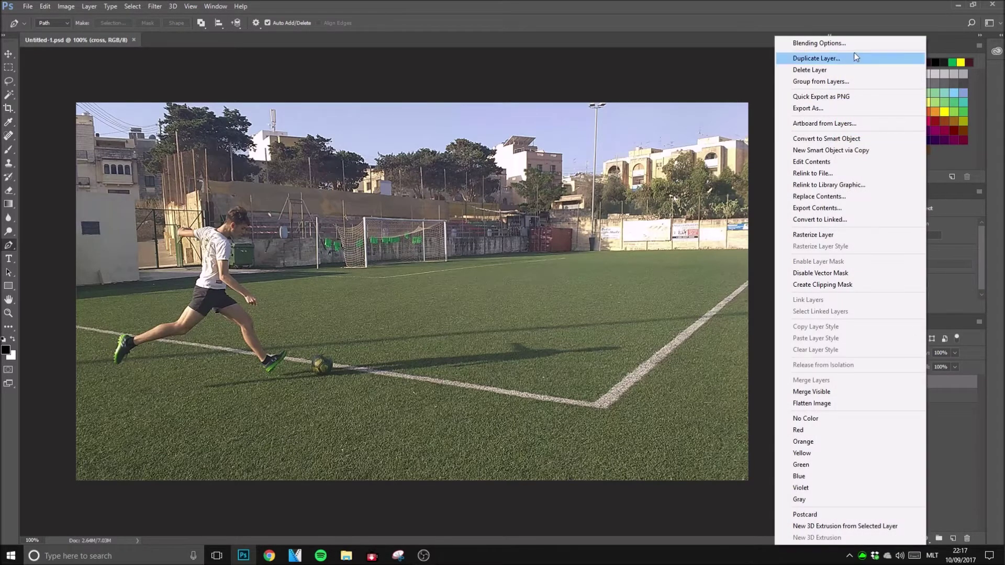
{"action": "left_click", "coordinate": [941, 384]}
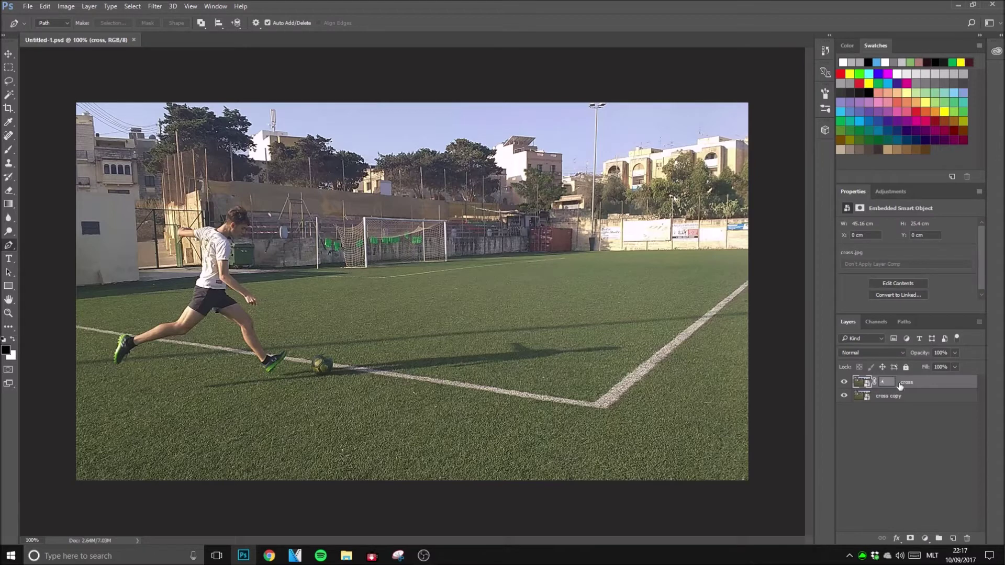
{"action": "right_click", "coordinate": [929, 383]}
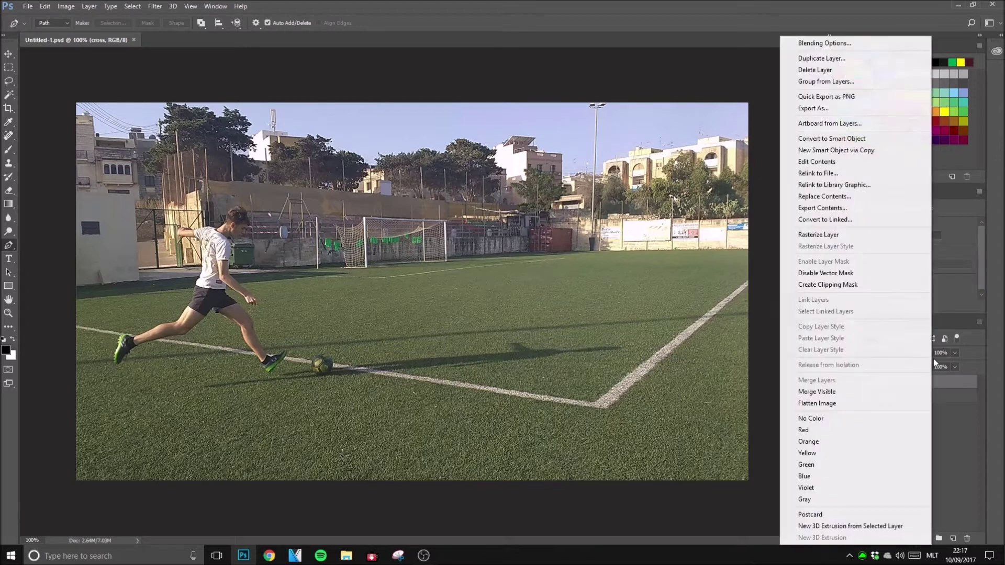
{"action": "left_click", "coordinate": [846, 45]}
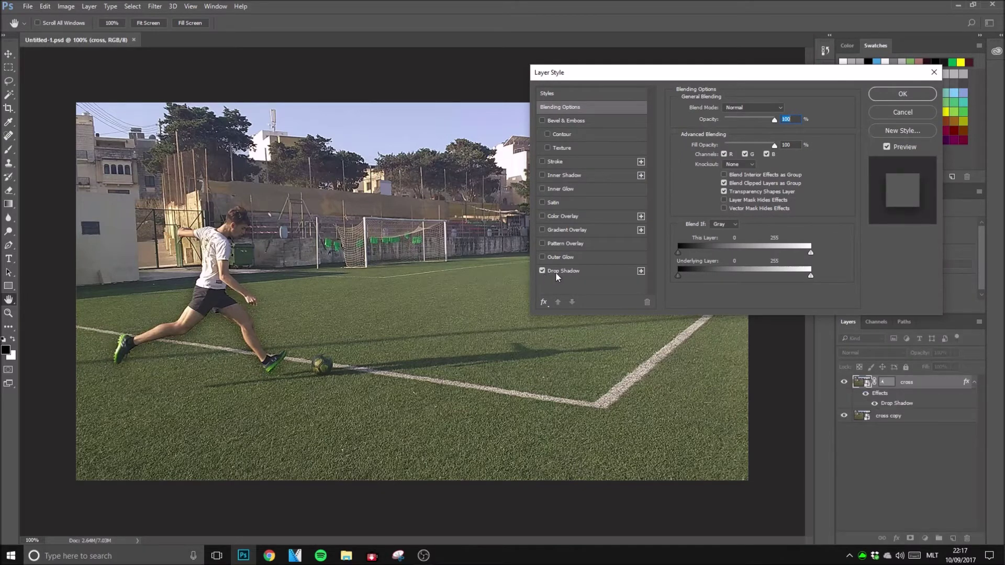
{"action": "left_click", "coordinate": [581, 271]}
{"action": "mouse_move", "coordinate": [725, 176]}
{"action": "left_mouse_down"}
{"action": "mouse_move", "coordinate": [721, 156]}
{"action": "mouse_move", "coordinate": [729, 178]}
{"action": "left_mouse_up"}
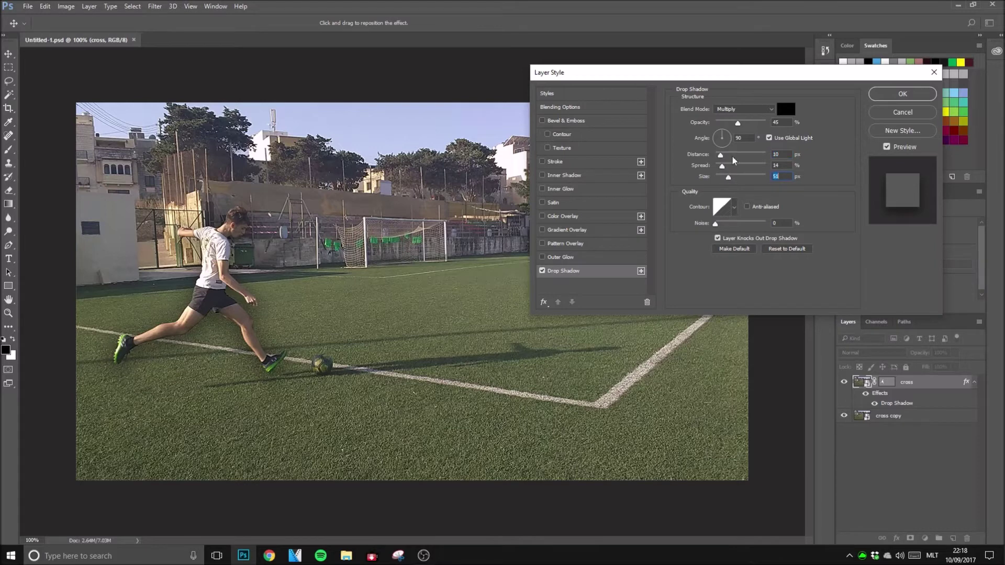
{"action": "left_click_drag", "start_coordinate": [741, 123], "coordinate": [742, 124]}
{"action": "left_click", "coordinate": [729, 111]}
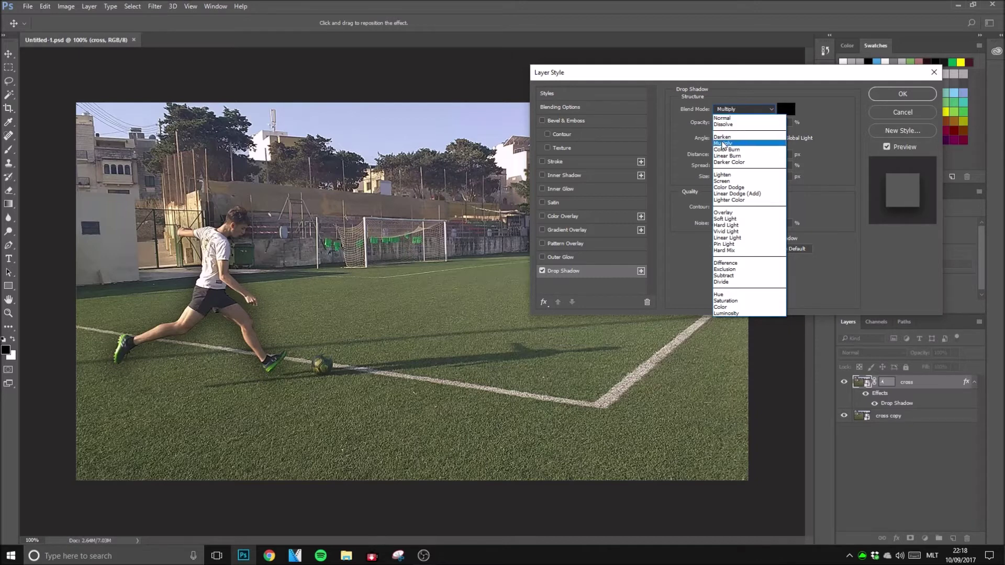
{"action": "left_click", "coordinate": [724, 144]}
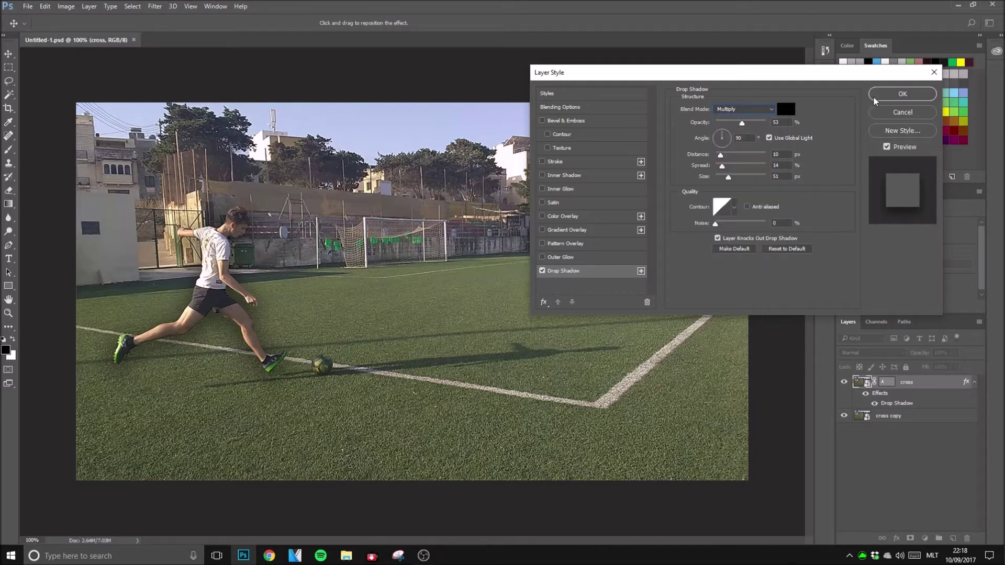
{"action": "left_click", "coordinate": [898, 96]}
{"action": "key", "text": "p"}
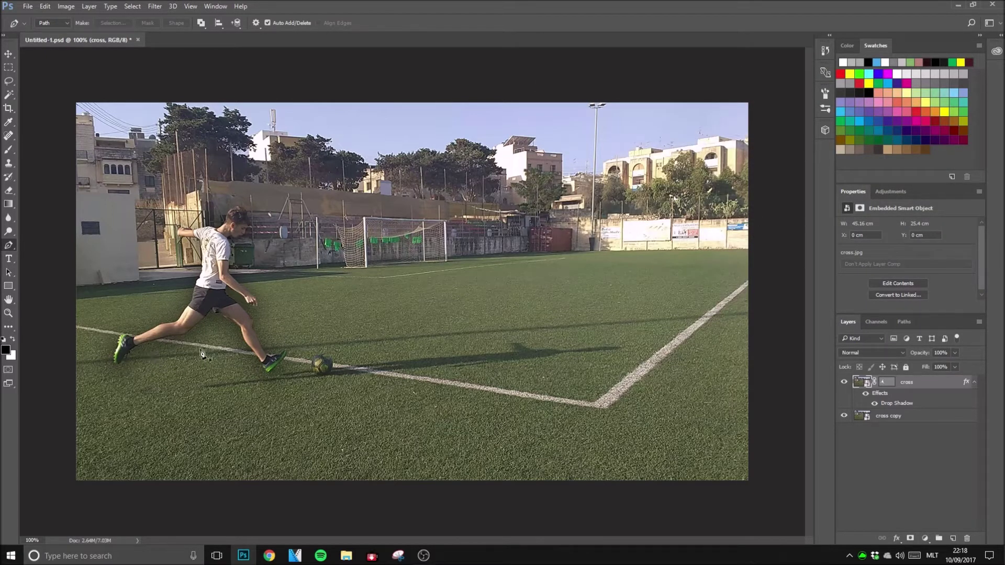
Step: Add a 5 px outside Stroke to the masked cross layer in a slightly darker grey at 15% opacity, without overprint
{"action": "double_click", "coordinate": [928, 385]}
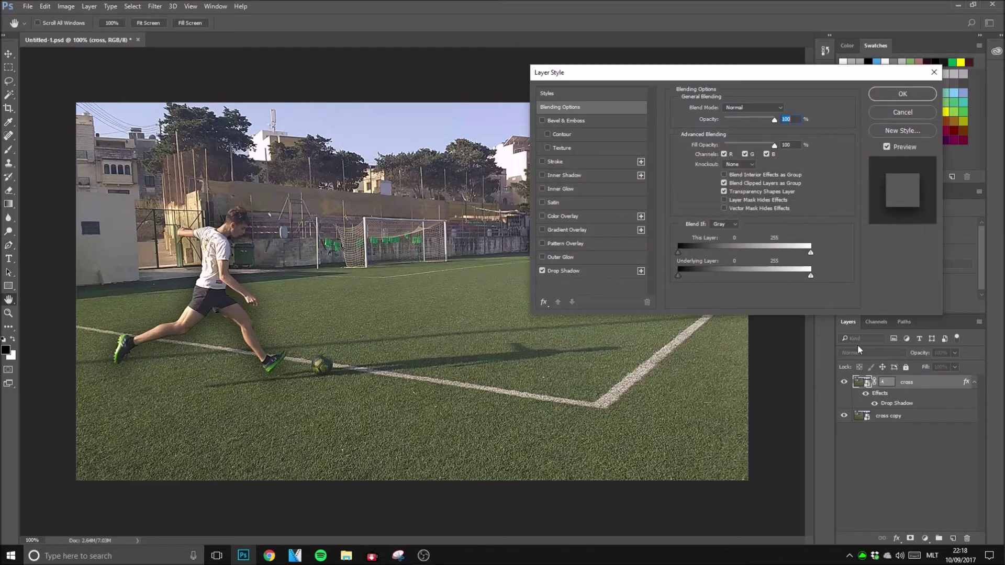
{"action": "left_click", "coordinate": [544, 162]}
{"action": "left_click", "coordinate": [579, 164]}
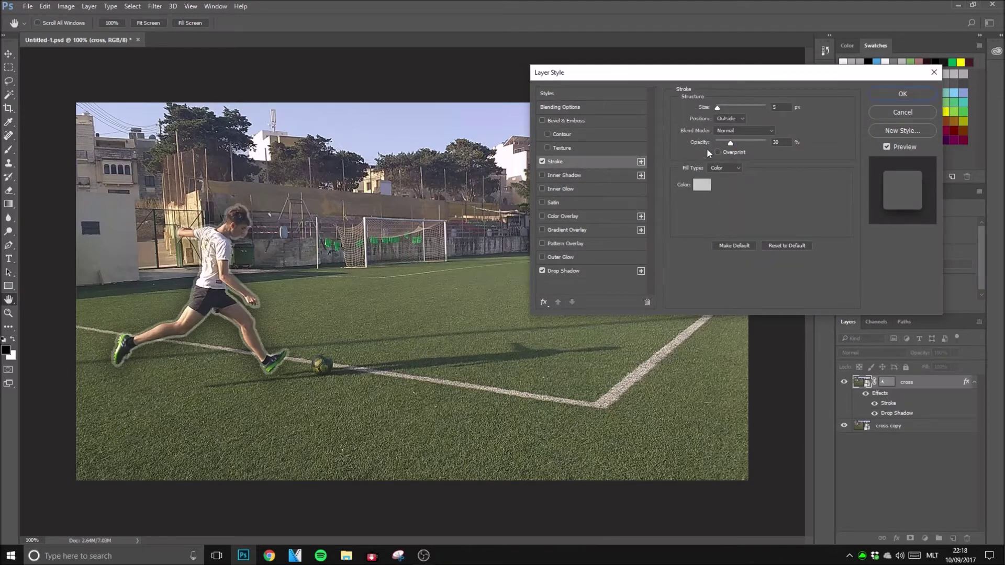
{"action": "left_click", "coordinate": [718, 108]}
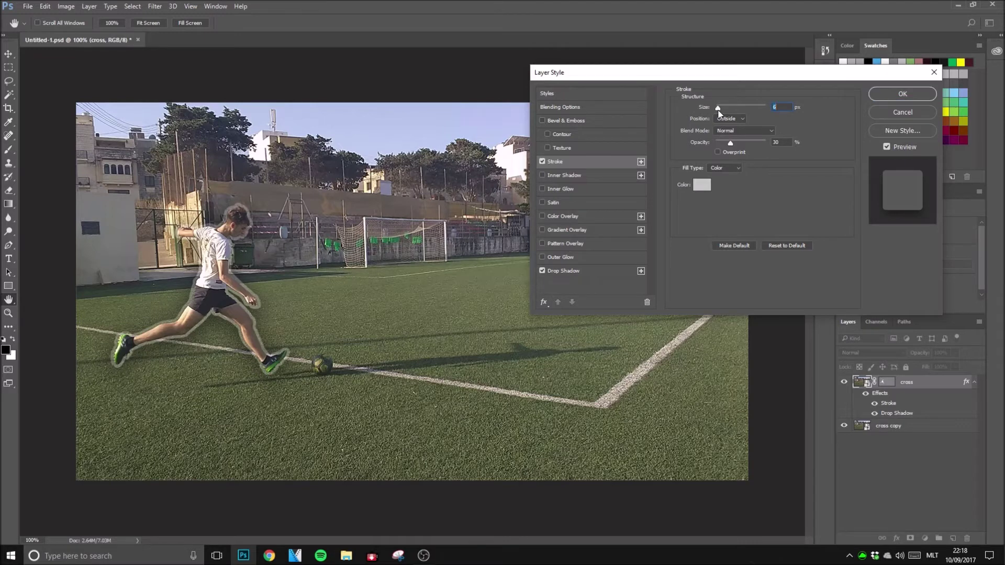
{"action": "left_click_drag", "start_coordinate": [718, 110], "coordinate": [717, 110]}
{"action": "left_click", "coordinate": [702, 185]}
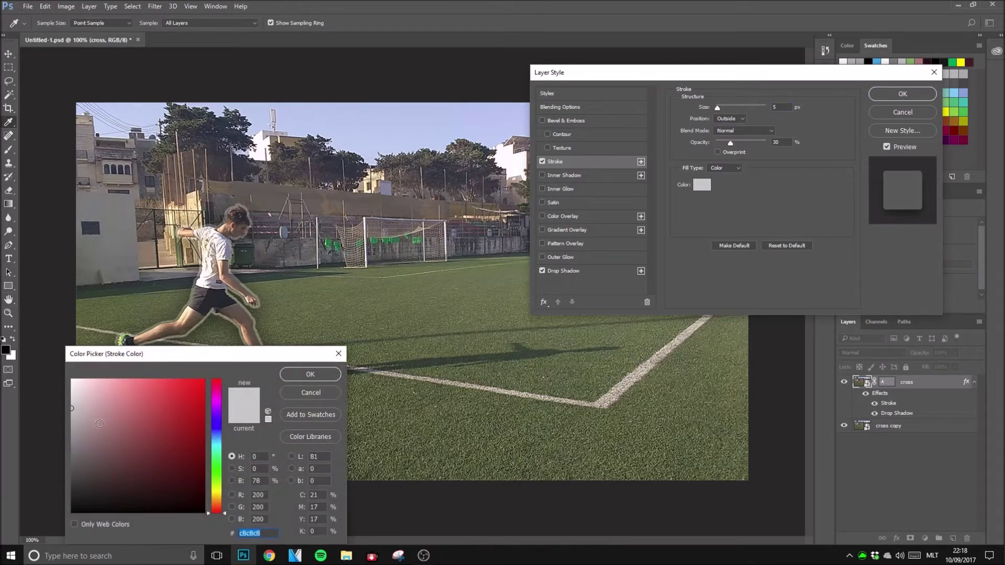
{"action": "left_click", "coordinate": [310, 375]}
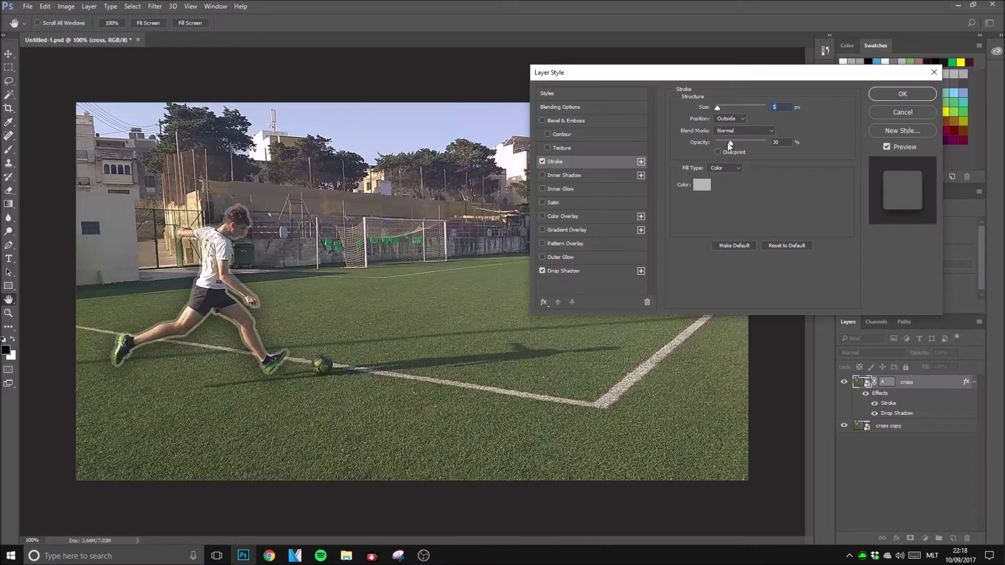
{"action": "left_click_drag", "start_coordinate": [728, 146], "coordinate": [724, 149]}
{"action": "left_click", "coordinate": [719, 153]}
{"action": "left_click", "coordinate": [719, 153]}
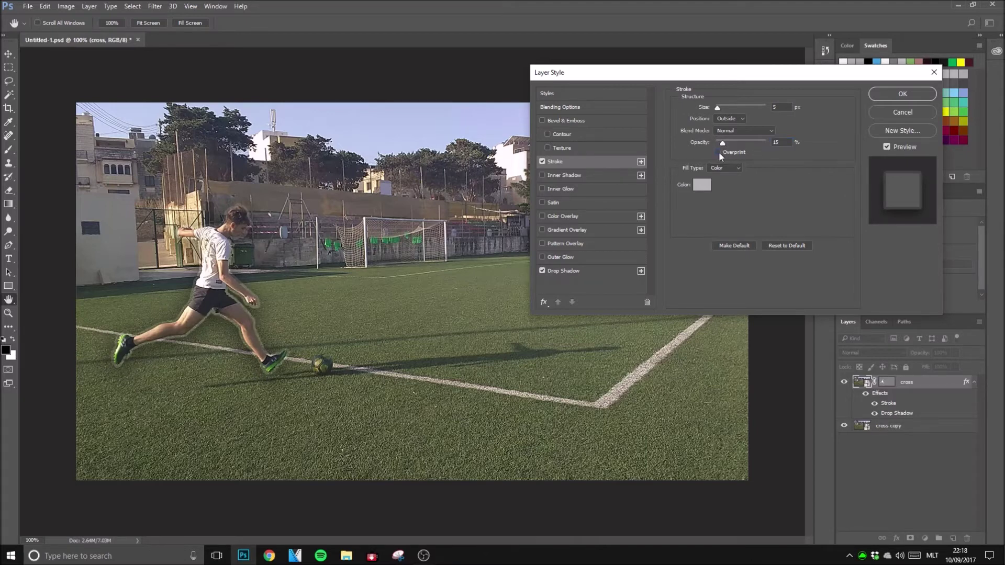
Step: Set the masked cross layer's Drop Shadow size to 54 px and turn off its Stroke effect
{"action": "left_click", "coordinate": [556, 271]}
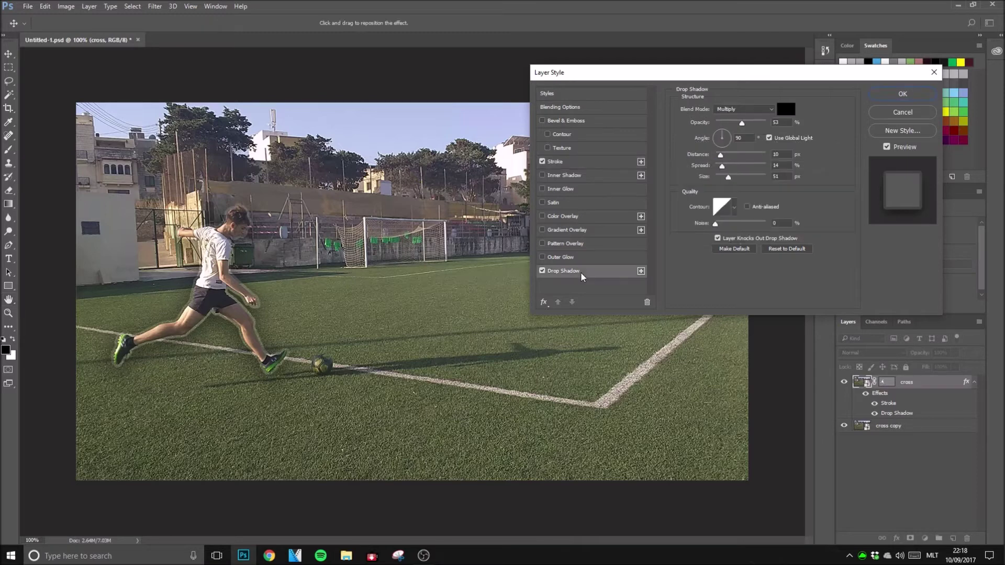
{"action": "left_click_drag", "start_coordinate": [732, 178], "coordinate": [729, 180]}
{"action": "left_click", "coordinate": [542, 163]}
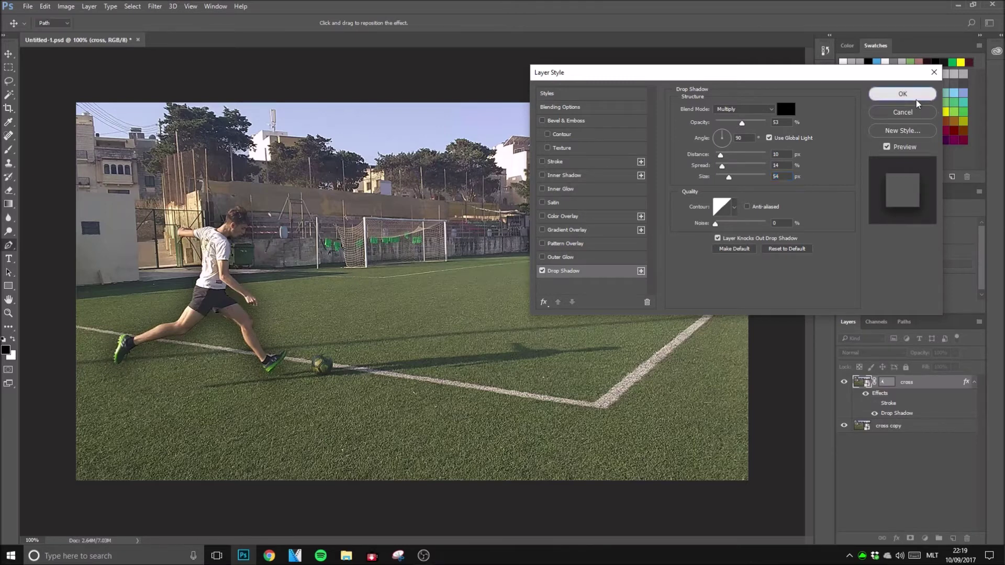
{"action": "left_click", "coordinate": [903, 93]}
{"action": "key", "text": "p"}
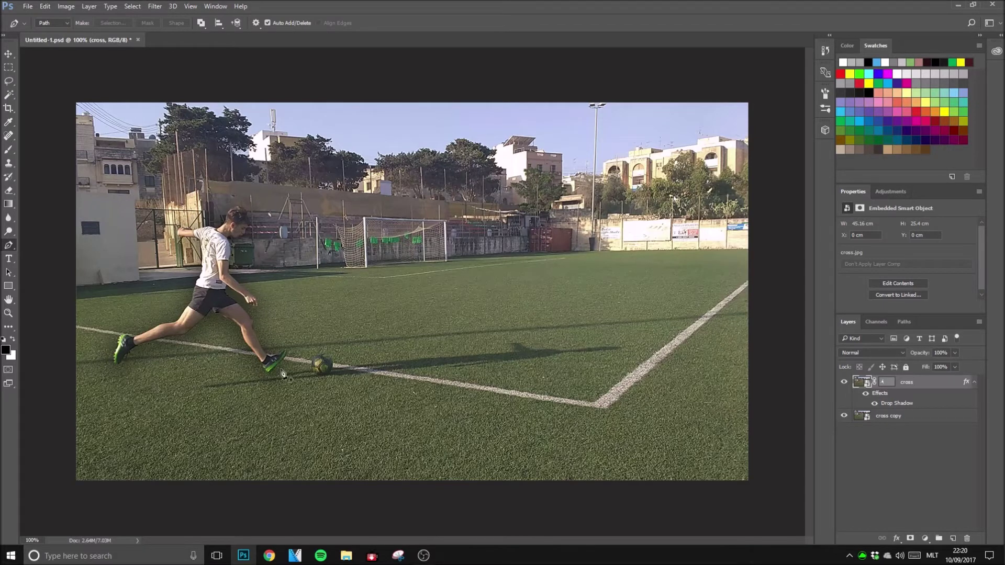
Step: Place the red arrow image named website into the document as a linked file
{"action": "left_click", "coordinate": [26, 6]}
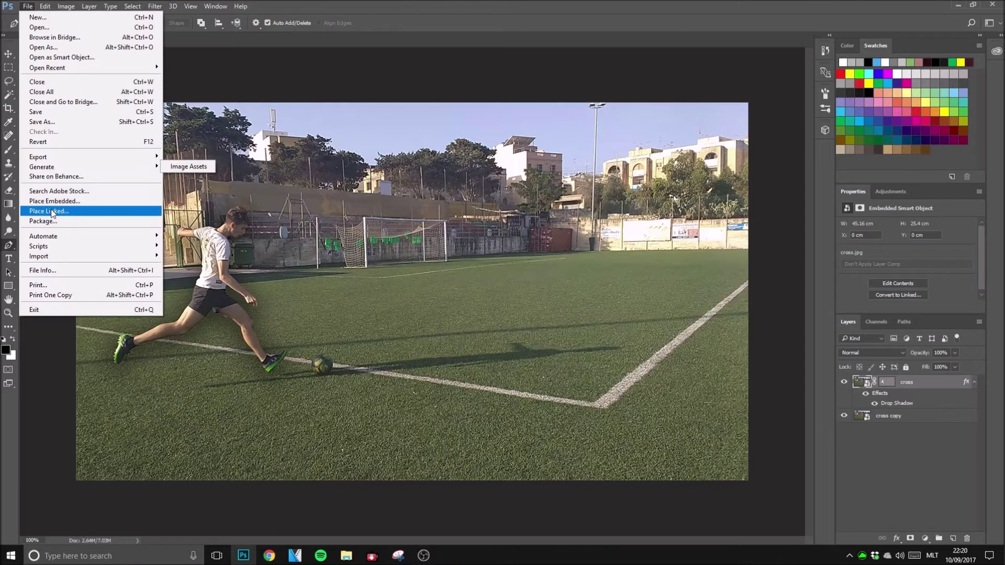
{"action": "scroll", "coordinate": [356, 220], "scroll_direction": "down", "scroll_amount": 5}
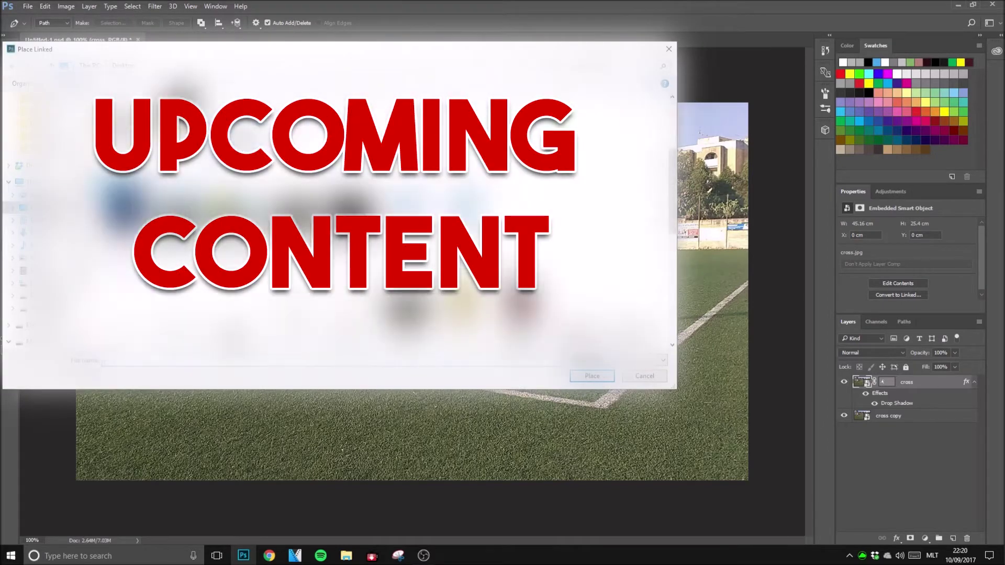
{"action": "scroll", "coordinate": [356, 220], "scroll_direction": "up", "scroll_amount": 3}
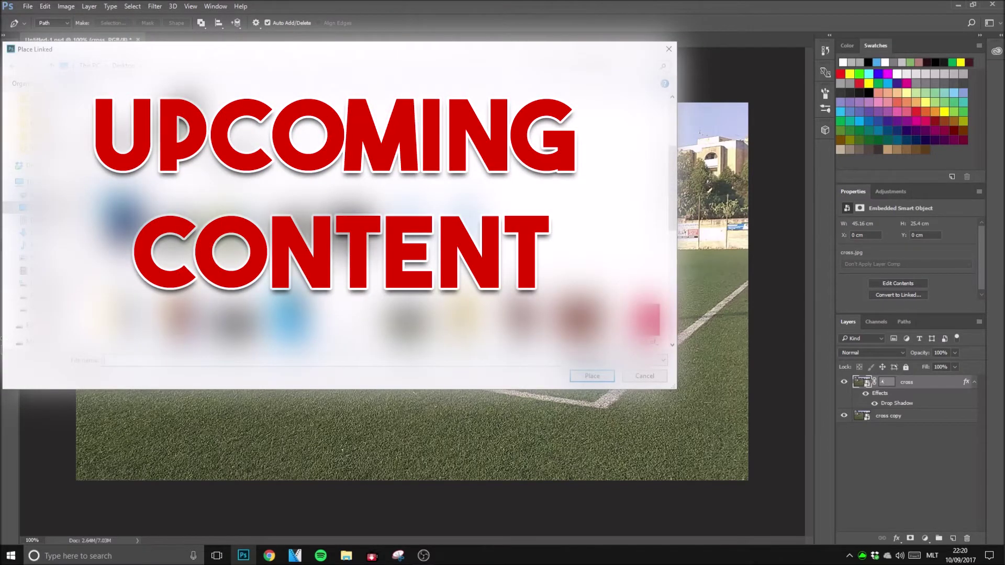
{"action": "scroll", "coordinate": [356, 219], "scroll_direction": "down", "scroll_amount": 3}
{"action": "scroll", "coordinate": [356, 220], "scroll_direction": "down", "scroll_amount": 3}
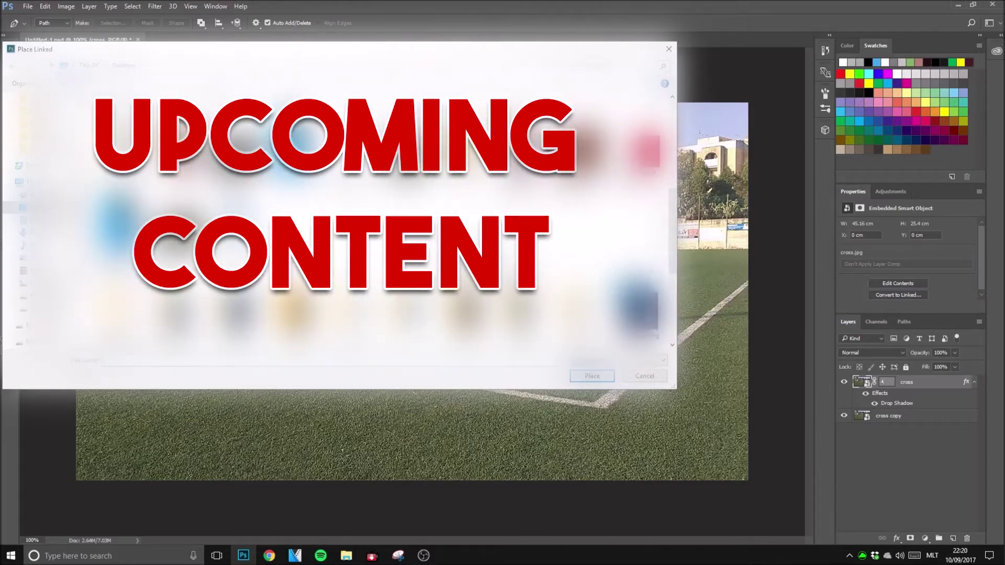
{"action": "double_click", "coordinate": [297, 320]}
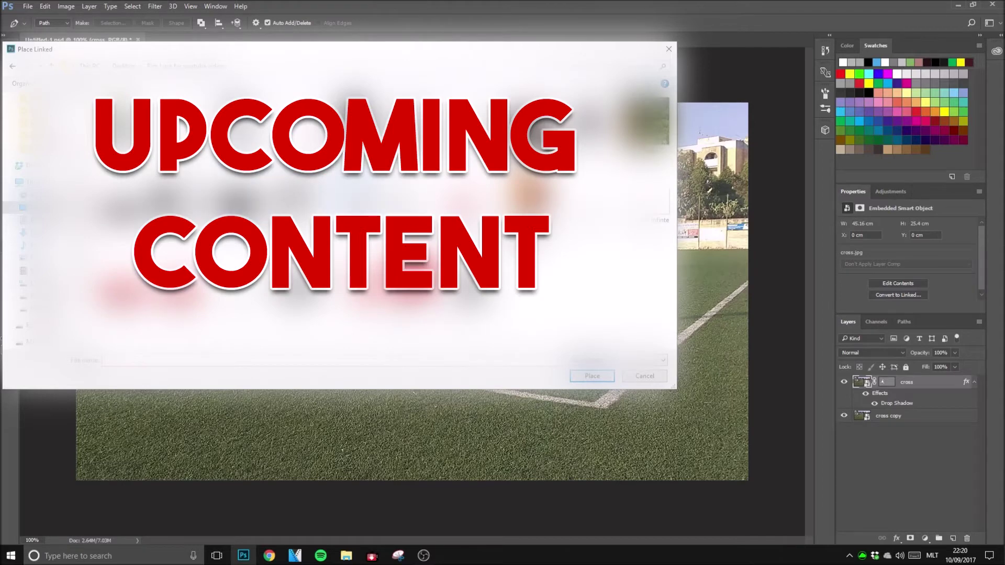
{"action": "double_click", "coordinate": [342, 282]}
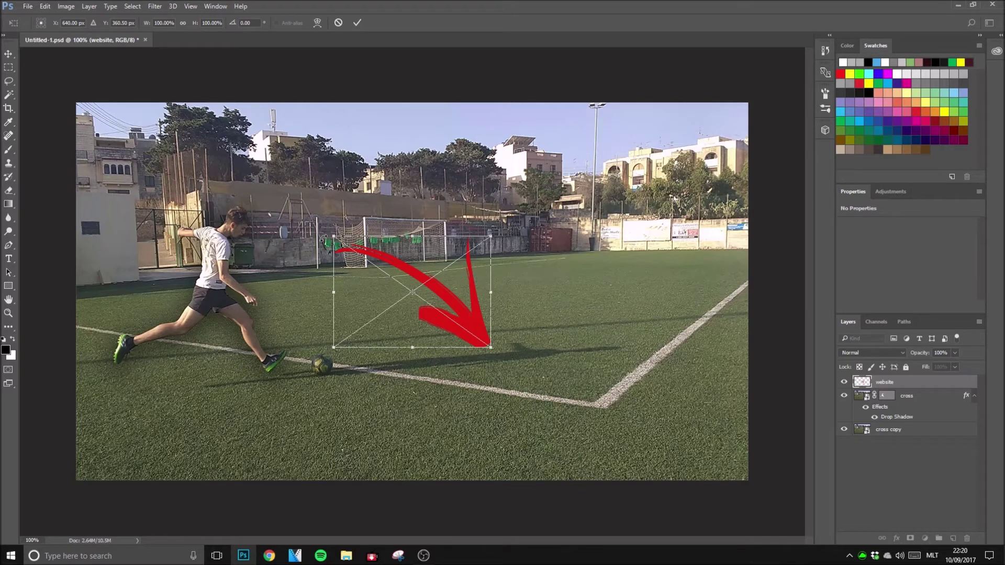
Step: Flip the placed arrow, rotate it to about 159°, and move it so it sweeps up from beside the ball toward the goal
{"action": "left_click_drag", "start_coordinate": [332, 235], "coordinate": [651, 461]}
{"action": "left_click_drag", "start_coordinate": [544, 394], "coordinate": [424, 337]}
{"action": "left_click_drag", "start_coordinate": [419, 411], "coordinate": [293, 293]}
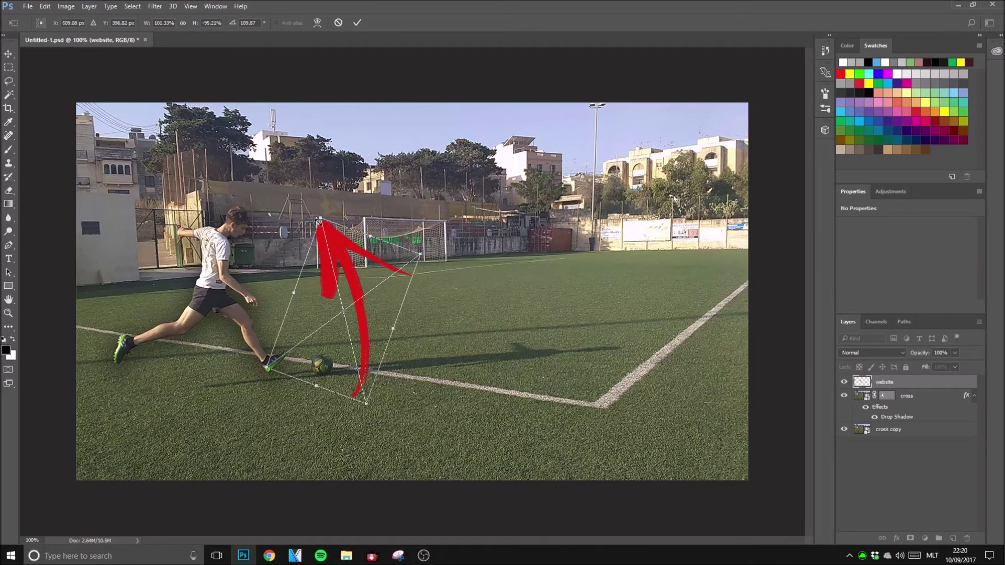
{"action": "left_click_drag", "start_coordinate": [317, 198], "coordinate": [411, 217]}
{"action": "left_click_drag", "start_coordinate": [372, 276], "coordinate": [436, 247]}
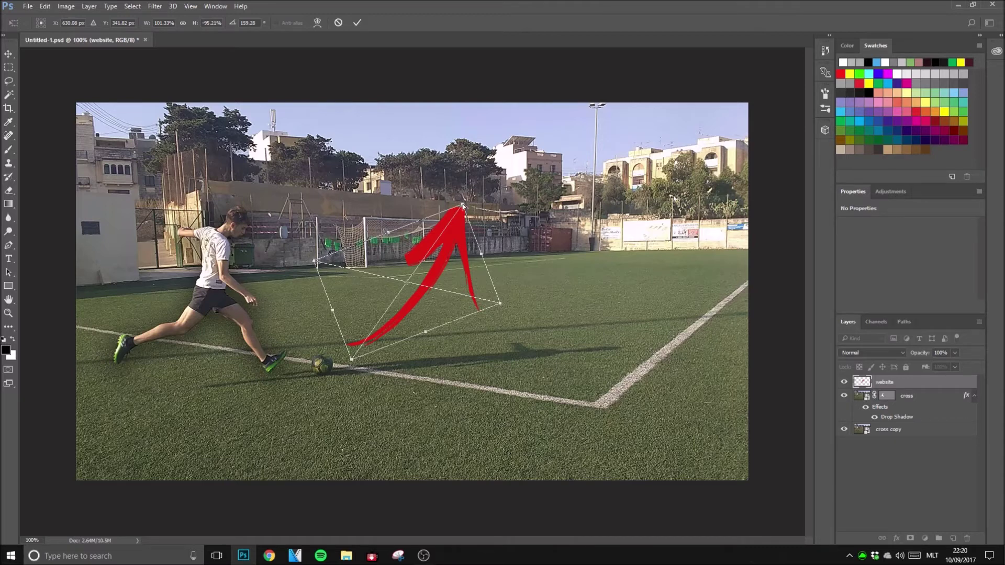
Step: Shrink the arrow to about 84% width so its tip meets the goal's right post, and apply the transform
{"action": "left_click_drag", "start_coordinate": [463, 207], "coordinate": [448, 242]}
{"action": "left_click_drag", "start_coordinate": [500, 303], "coordinate": [471, 305]}
{"action": "left_click_drag", "start_coordinate": [448, 242], "coordinate": [441, 247]}
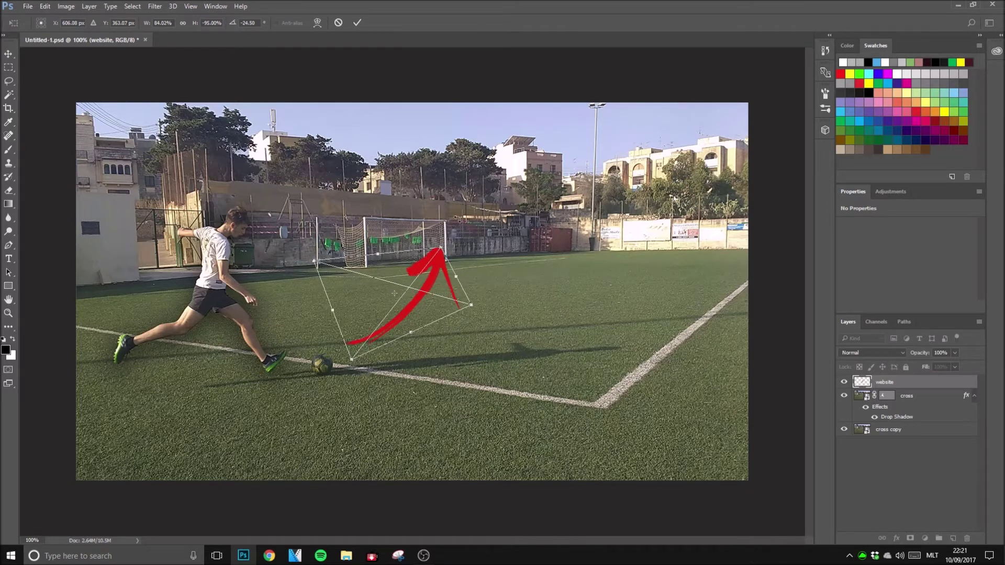
{"action": "left_click", "coordinate": [358, 23]}
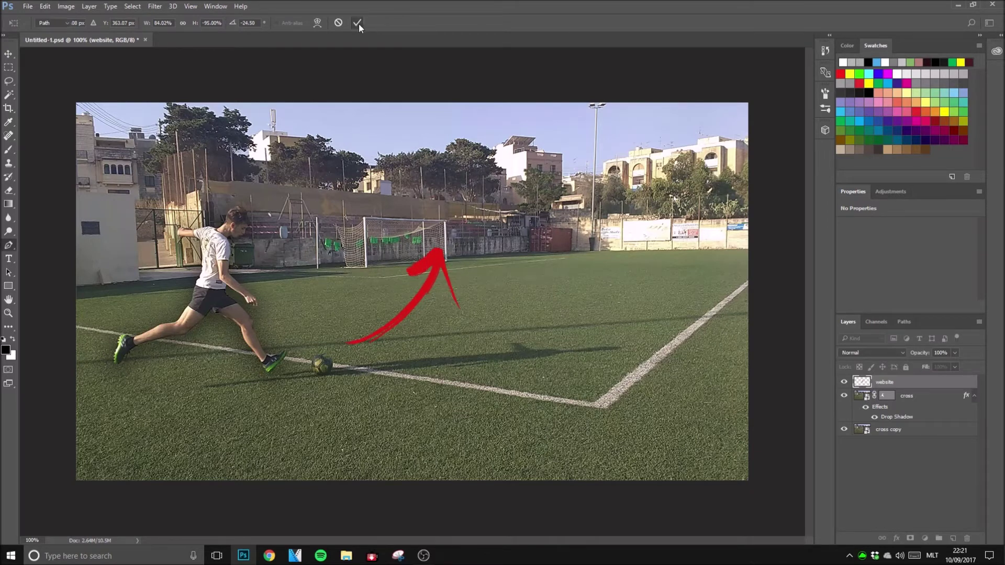
Step: Stretch the arrow's tail down toward the ball, making the arrow about 7.69 cm wide and 7.51 cm high
{"action": "double_click", "coordinate": [901, 384]}
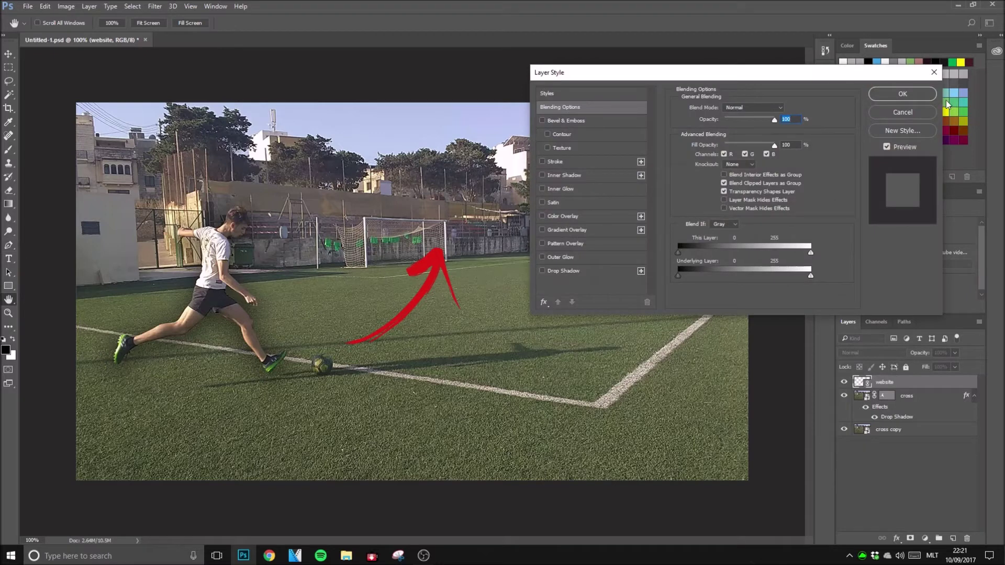
{"action": "left_click", "coordinate": [902, 112]}
{"action": "left_click", "coordinate": [8, 54]}
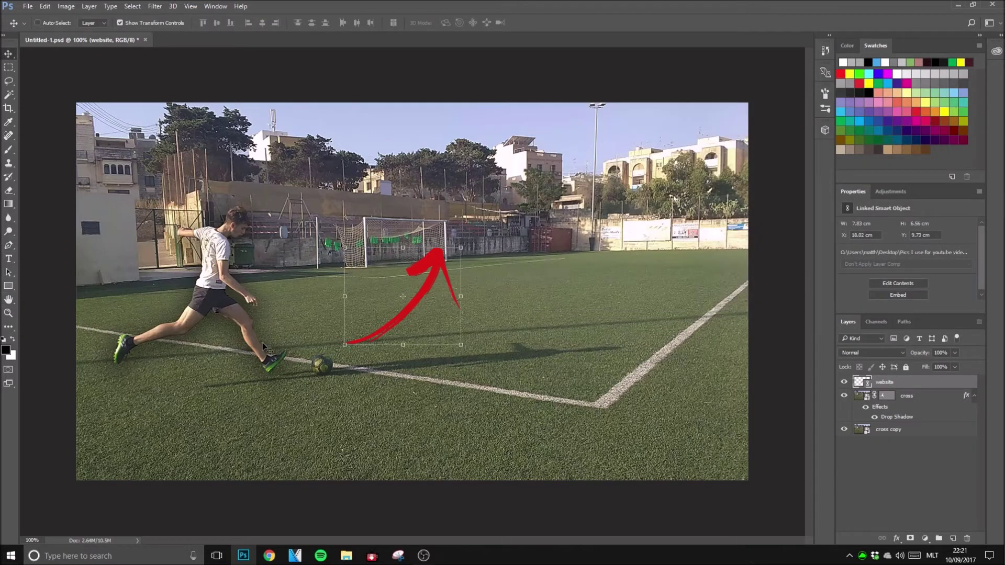
{"action": "left_click_drag", "start_coordinate": [344, 346], "coordinate": [347, 361]}
{"action": "left_click", "coordinate": [338, 23]}
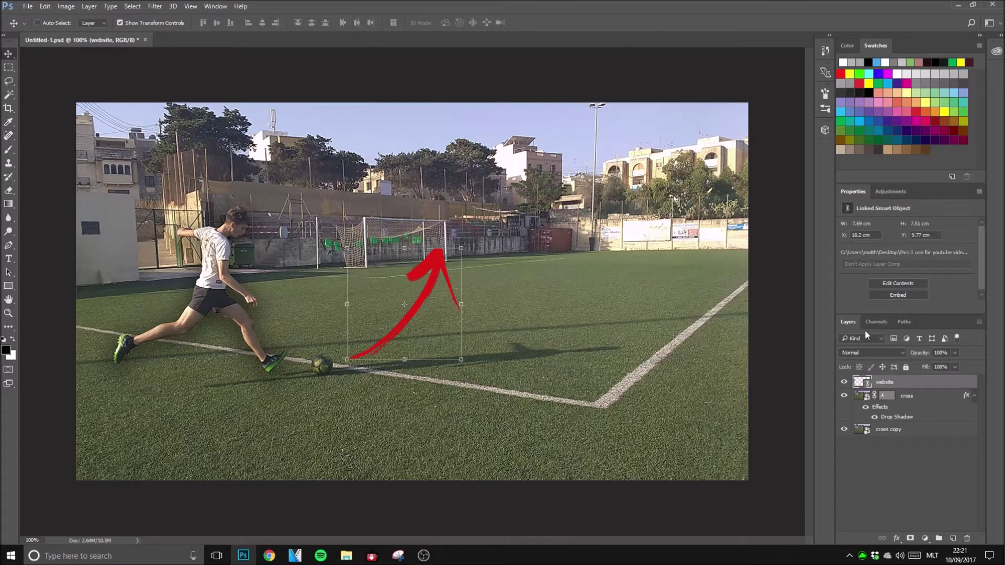
Step: Add a 3 px outside Stroke in white (ffffff) at 100% opacity to the website arrow layer
{"action": "double_click", "coordinate": [916, 386]}
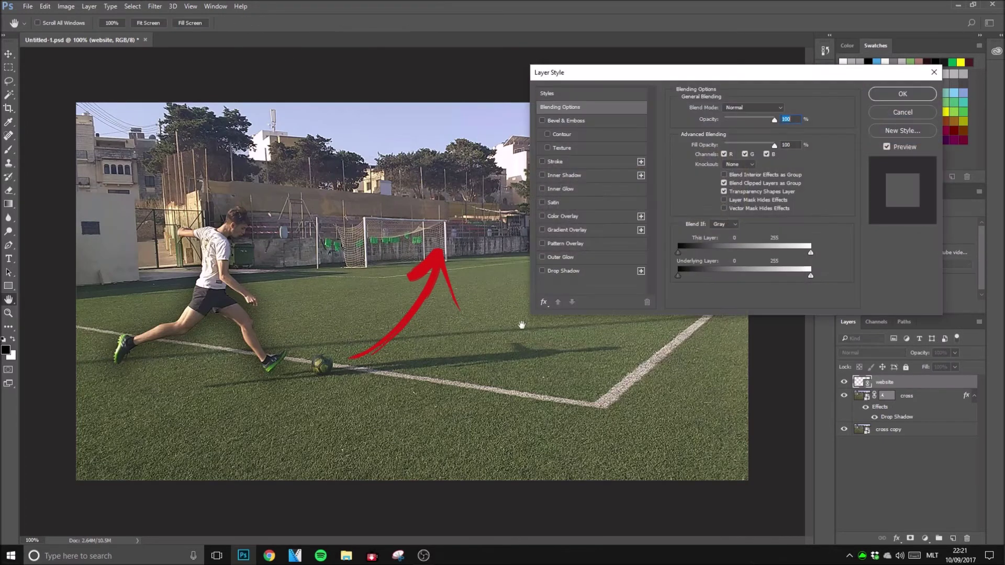
{"action": "left_click", "coordinate": [555, 162]}
{"action": "left_click", "coordinate": [701, 184]}
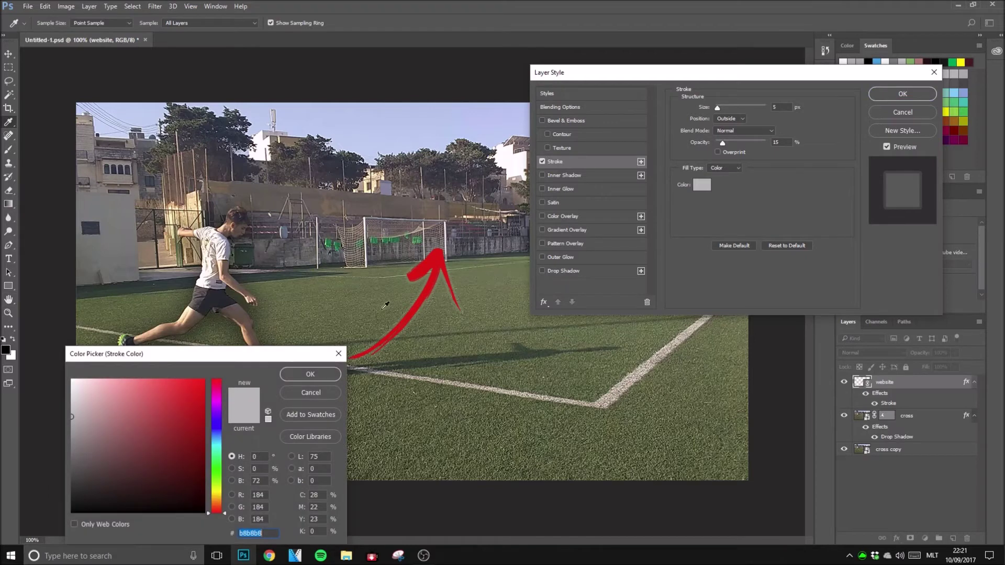
{"action": "type", "text": "ffffff"}
{"action": "left_click", "coordinate": [310, 374]}
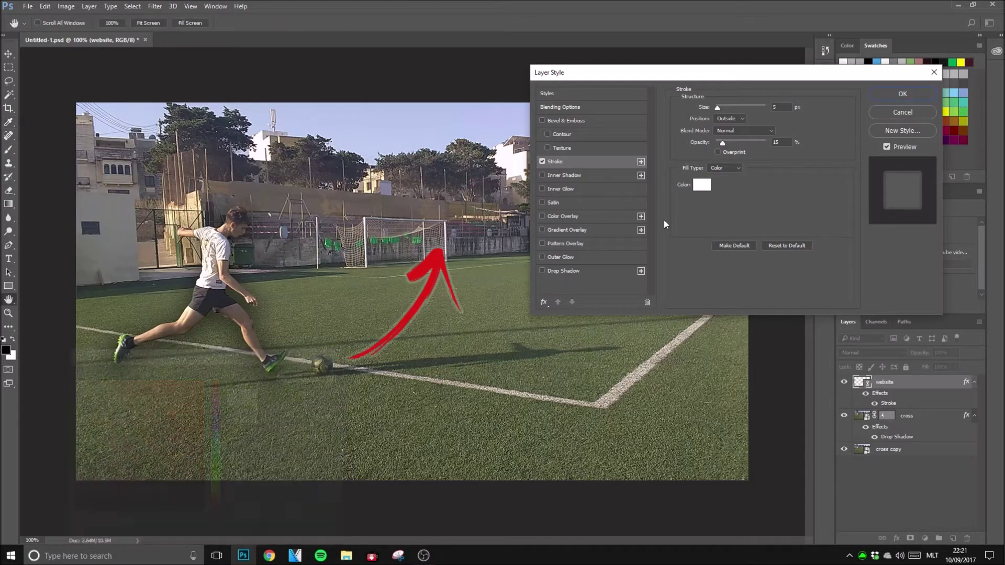
{"action": "left_click_drag", "start_coordinate": [723, 143], "coordinate": [766, 143]}
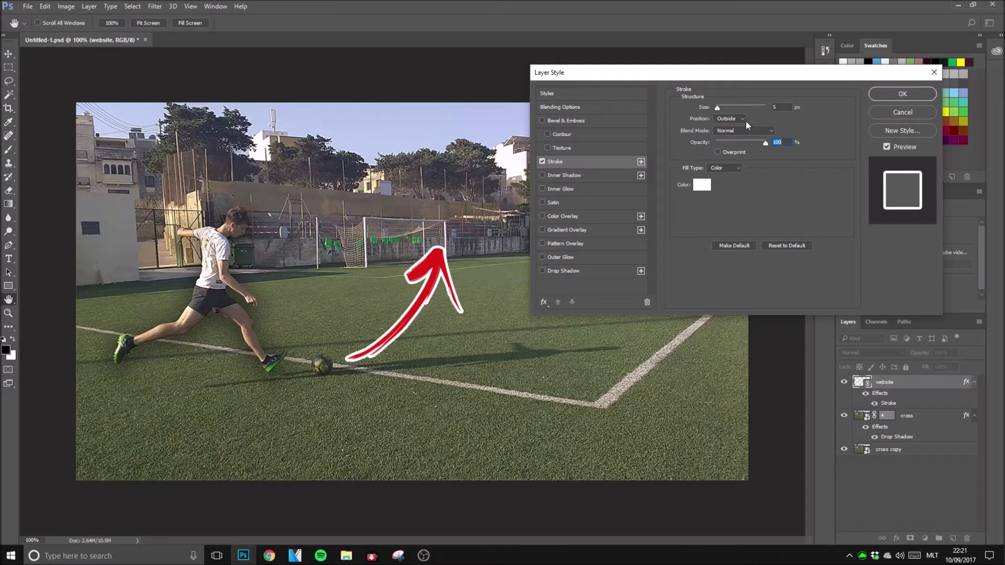
{"action": "left_click_drag", "start_coordinate": [718, 108], "coordinate": [718, 109]}
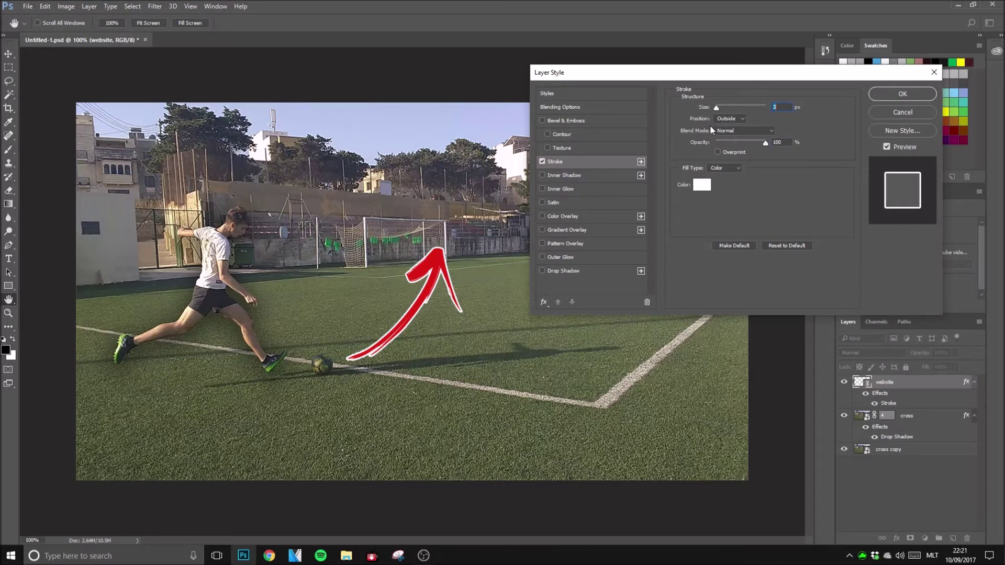
Step: Add a Drop Shadow to the arrow layer with Multiply blending, 53% opacity, 10 px distance, 14% spread and a reduced size
{"action": "left_click", "coordinate": [542, 271]}
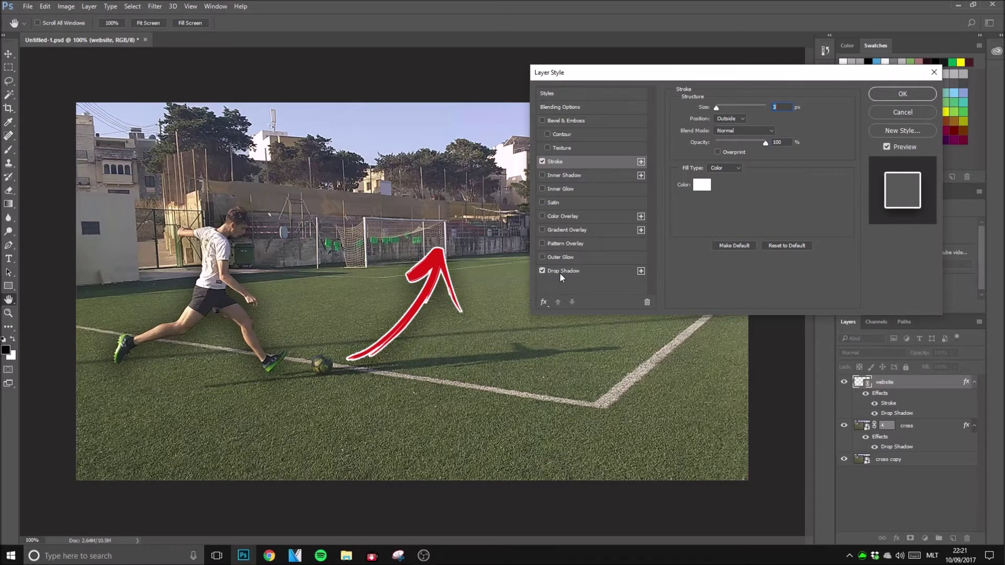
{"action": "left_click", "coordinate": [570, 271]}
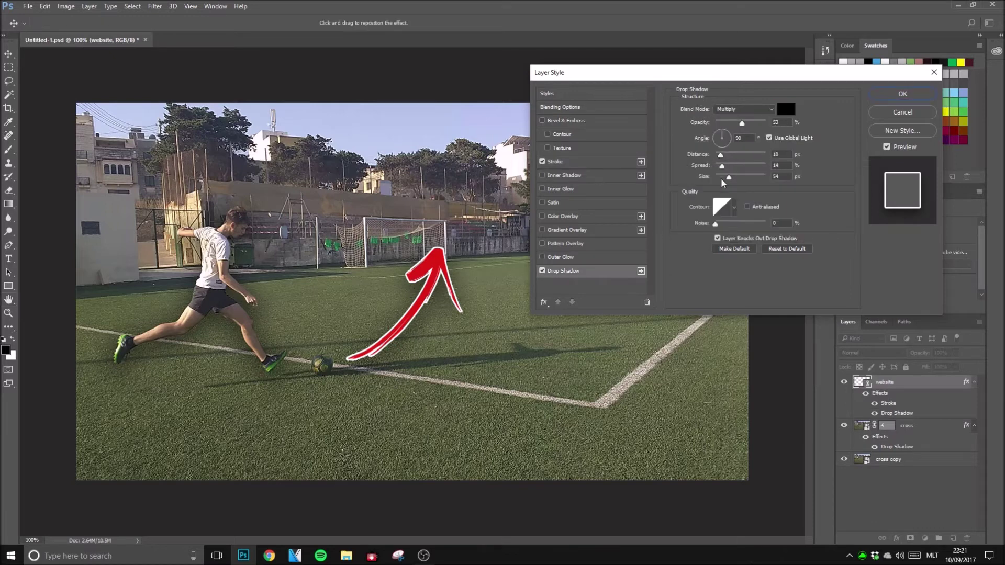
{"action": "left_click_drag", "start_coordinate": [724, 177], "coordinate": [722, 179]}
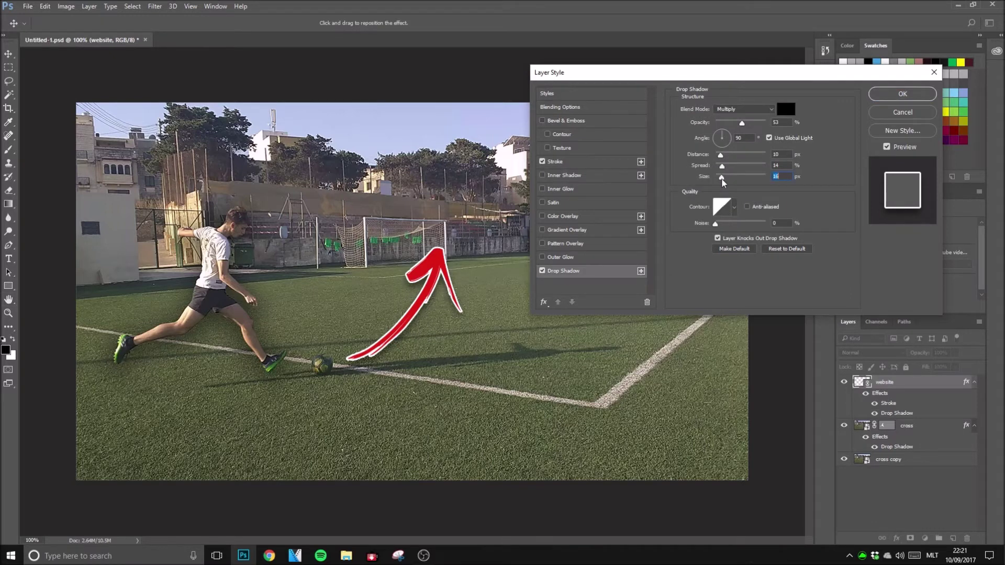
{"action": "left_click", "coordinate": [879, 97]}
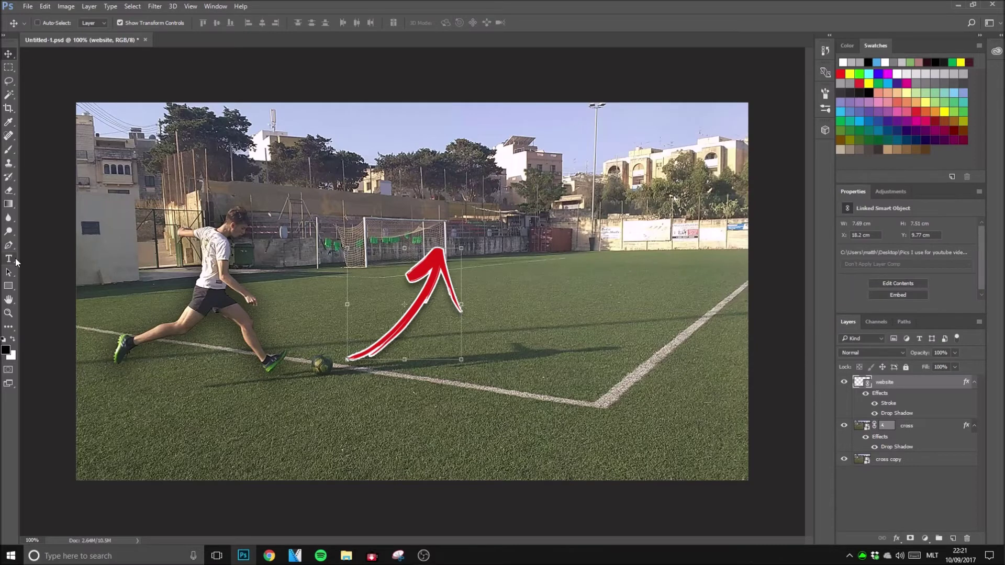
Step: Draw an ellipse shape about 39 x 40 px just above the arrow's tip at the goal's right post
{"action": "left_click", "coordinate": [9, 287]}
{"action": "left_click", "coordinate": [19, 24]}
{"action": "left_click", "coordinate": [20, 24]}
{"action": "right_click", "coordinate": [9, 285]}
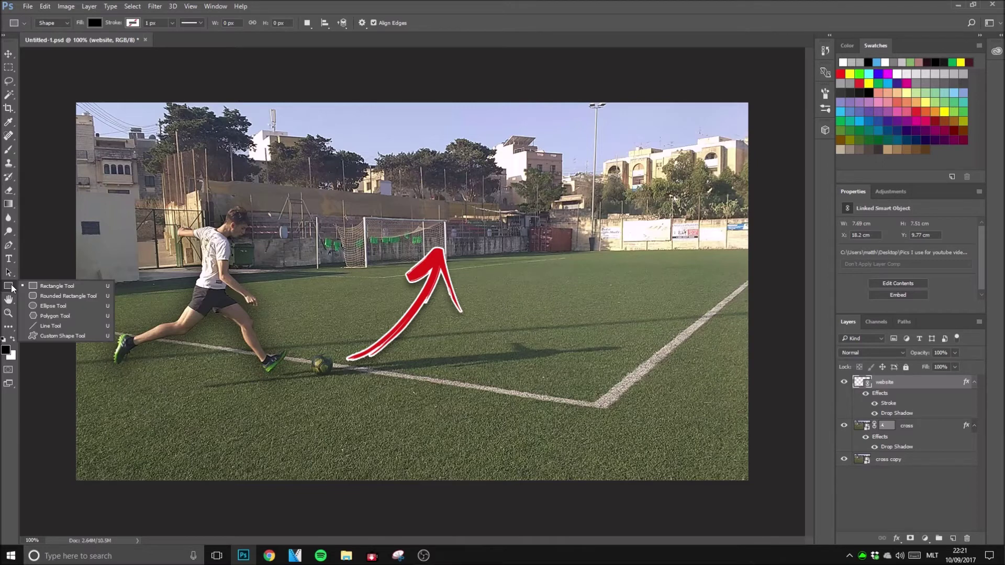
{"action": "left_click", "coordinate": [44, 307]}
{"action": "left_click_drag", "start_coordinate": [428, 220], "coordinate": [446, 241]}
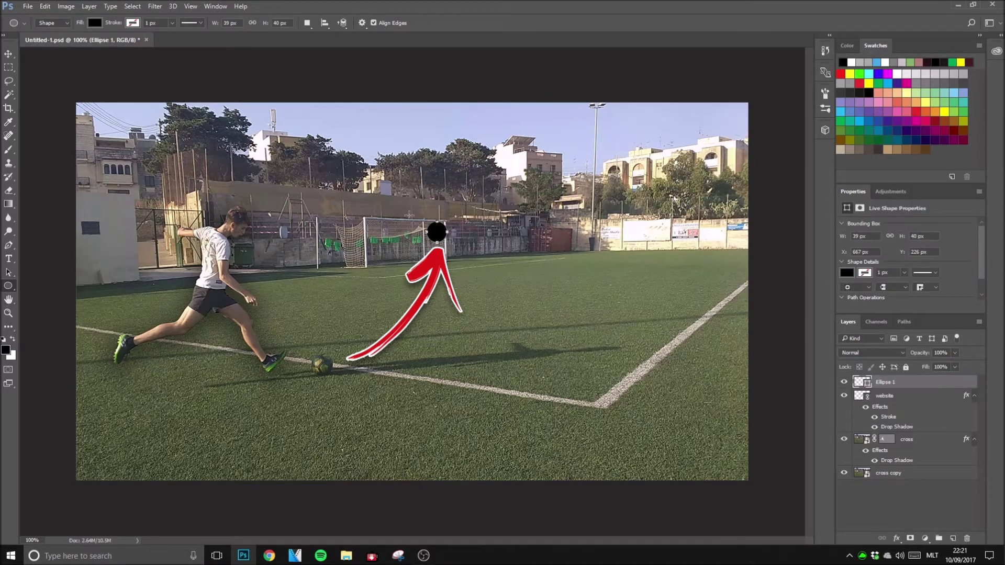
Step: Remove the ellipse's fill and give it a red outline about 5.43 px wide
{"action": "left_click", "coordinate": [133, 23]}
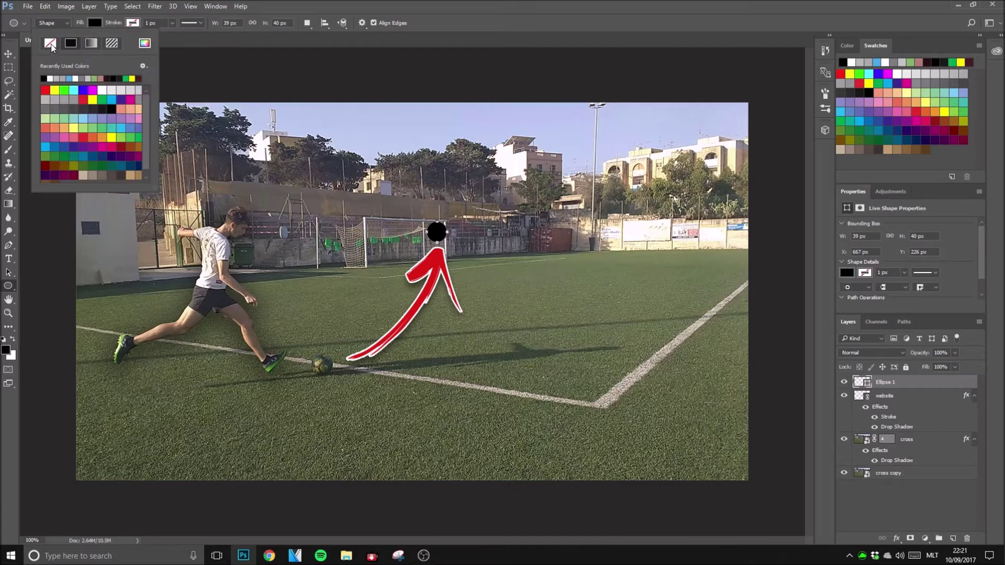
{"action": "left_click", "coordinate": [51, 44]}
{"action": "left_click", "coordinate": [133, 22]}
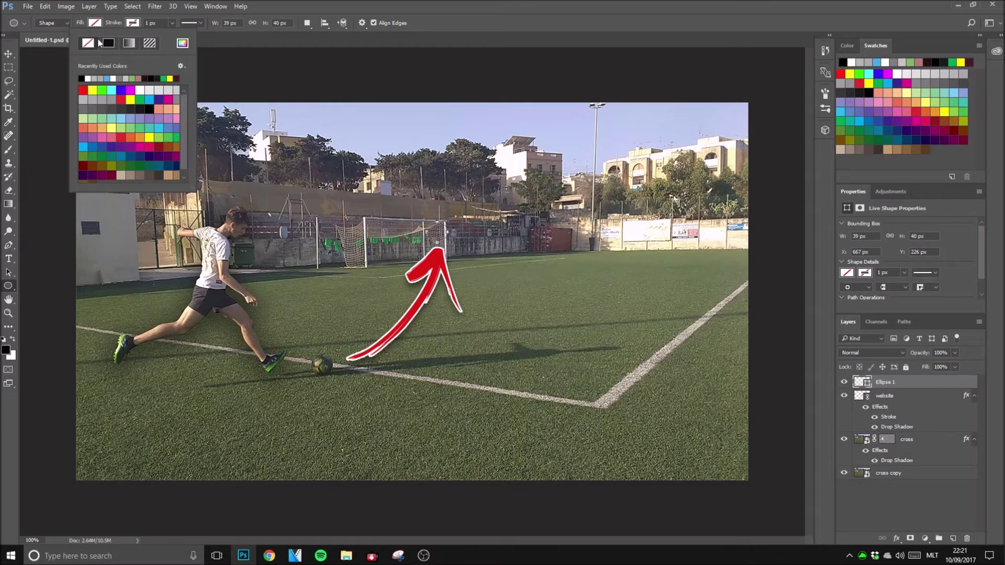
{"action": "left_click", "coordinate": [83, 90]}
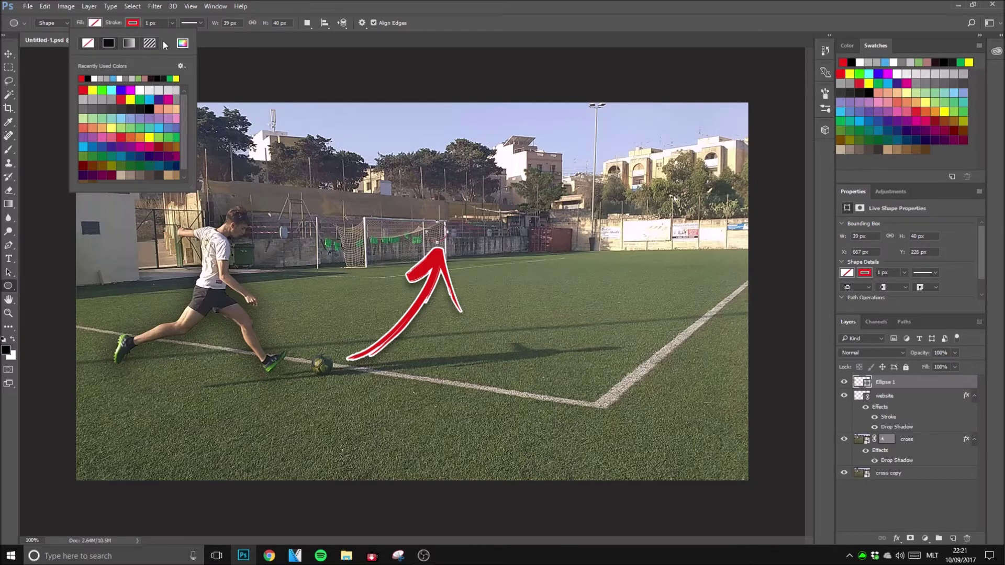
{"action": "left_click", "coordinate": [171, 23]}
{"action": "left_click", "coordinate": [172, 22]}
{"action": "left_click_drag", "start_coordinate": [171, 34], "coordinate": [175, 35]}
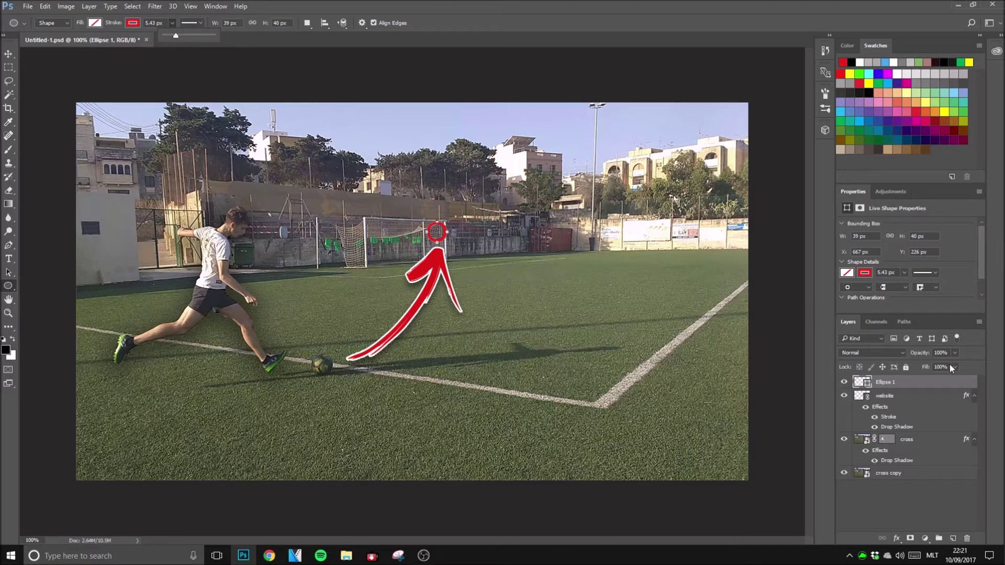
Step: Add a 2 px outside Stroke in white at 100% opacity to the ellipse layer
{"action": "left_click", "coordinate": [924, 387]}
{"action": "double_click", "coordinate": [917, 386]}
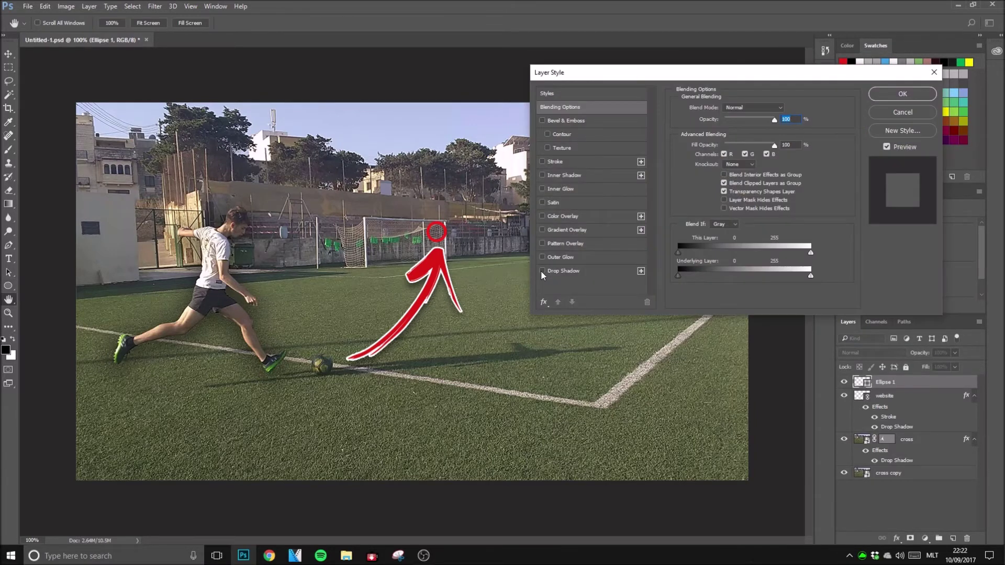
{"action": "left_click", "coordinate": [542, 271]}
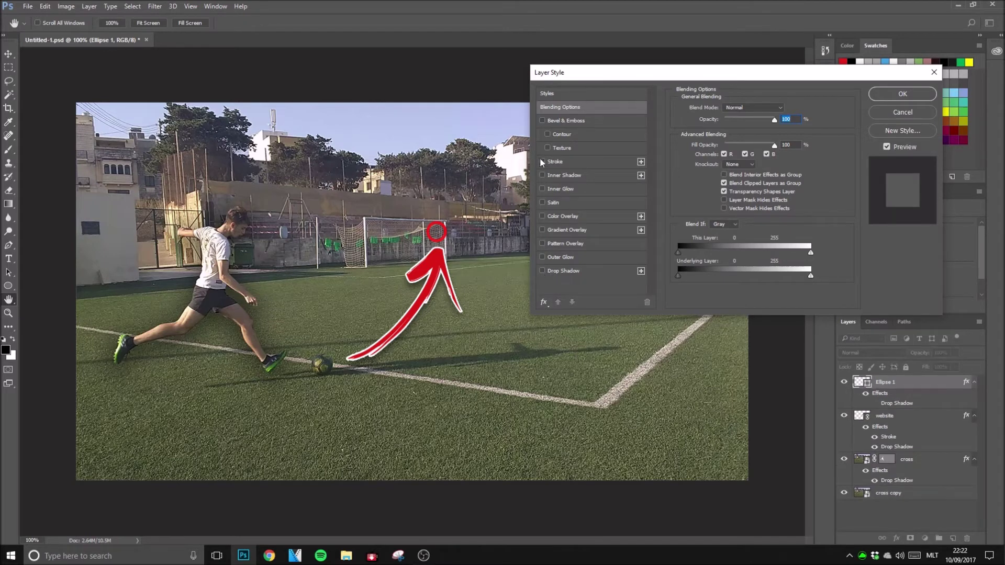
{"action": "left_click", "coordinate": [578, 160]}
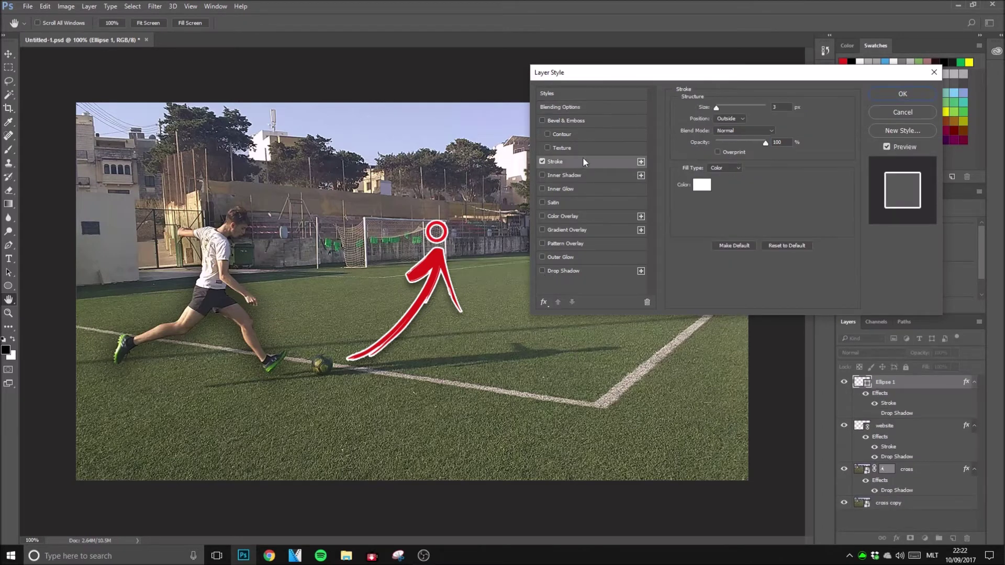
{"action": "left_click_drag", "start_coordinate": [717, 108], "coordinate": [716, 108]}
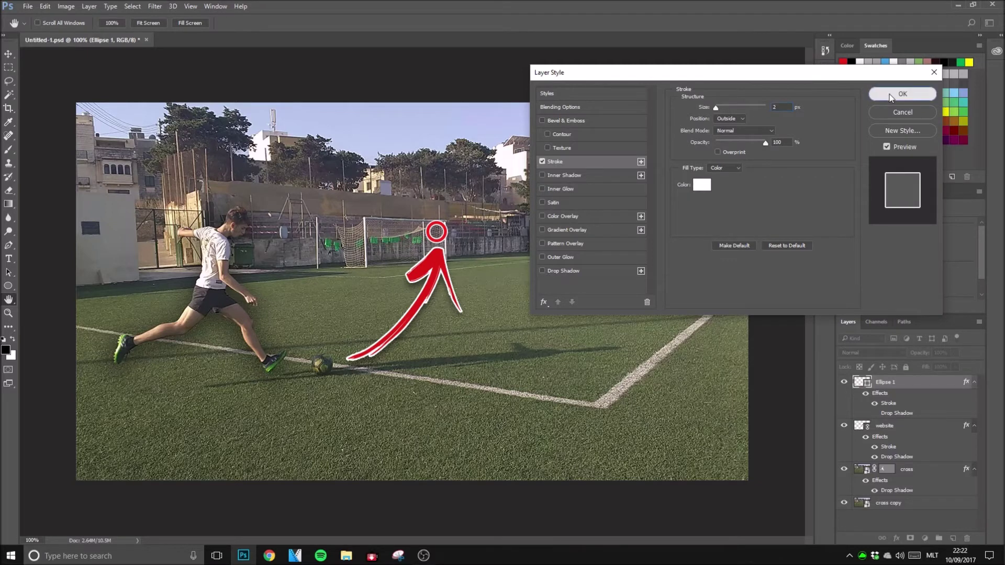
{"action": "left_click", "coordinate": [902, 93]}
Step: Add a Drop Shadow to the ellipse layer with Multiply blending, 53% opacity, a reduced distance, 6% spread and 6 px size
{"action": "double_click", "coordinate": [909, 384]}
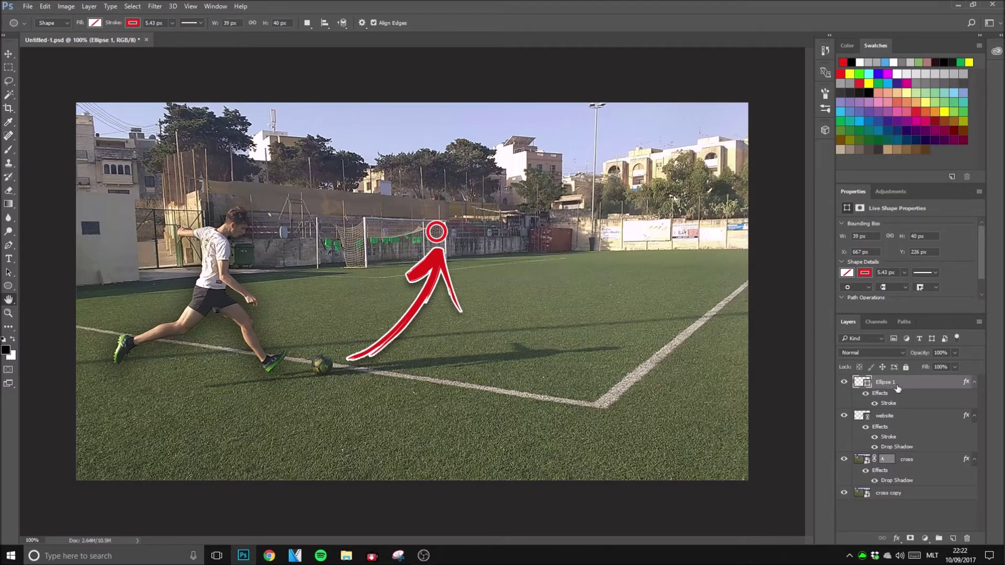
{"action": "left_click", "coordinate": [543, 271]}
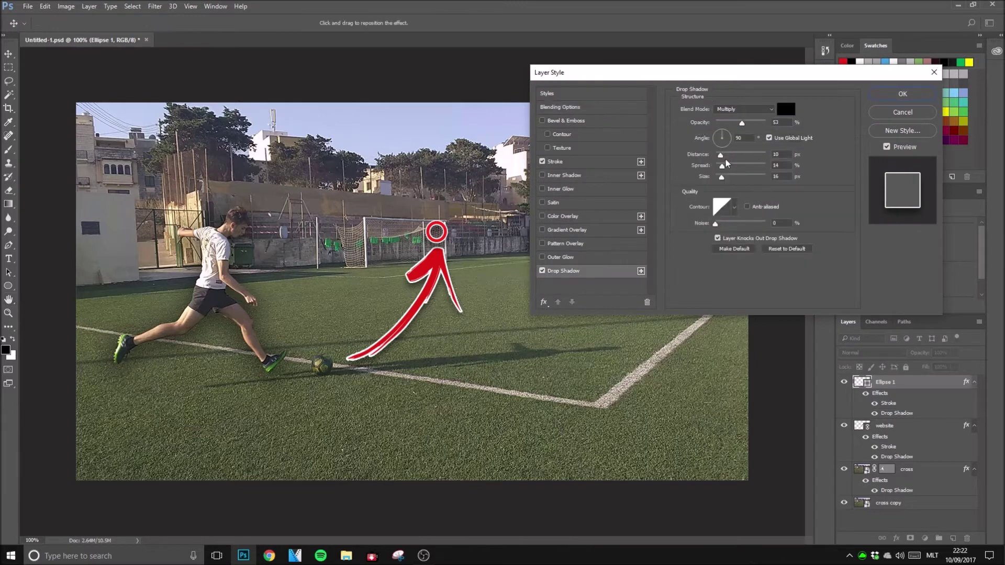
{"action": "left_click_drag", "start_coordinate": [721, 179], "coordinate": [717, 157]}
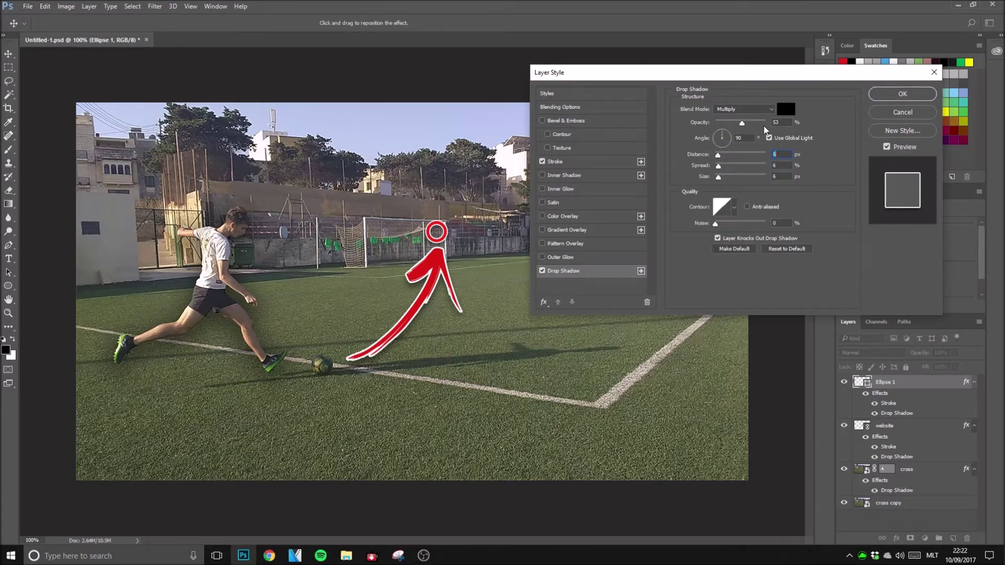
{"action": "left_click", "coordinate": [890, 98]}
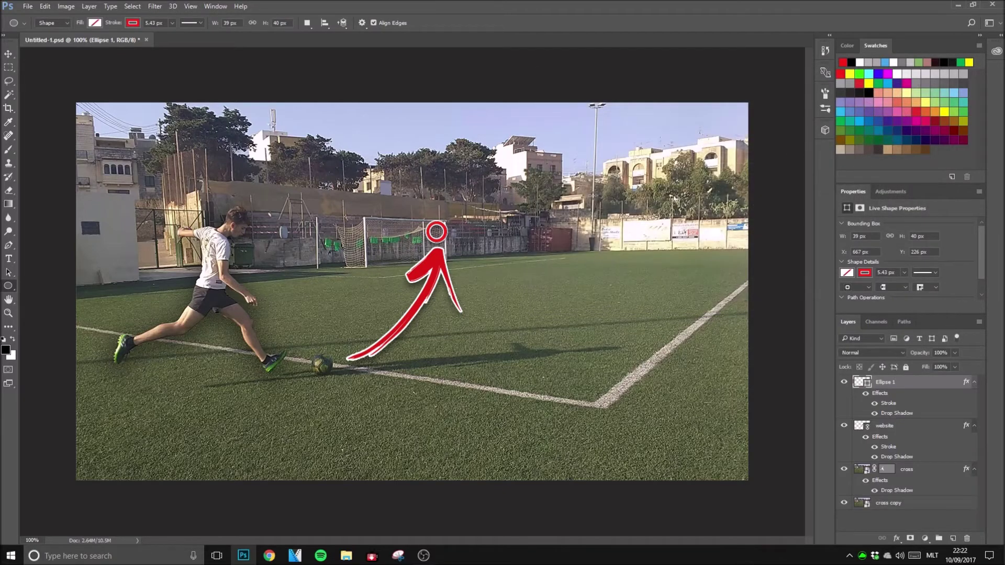
Step: Add a Curves adjustment layer above all layers and lower the shadow part of the curve slightly
{"action": "key", "text": "ctrl+minus"}
{"action": "key", "text": "ctrl+minus"}
{"action": "scroll", "coordinate": [461, 228], "scroll_direction": "up", "scroll_amount": 6}
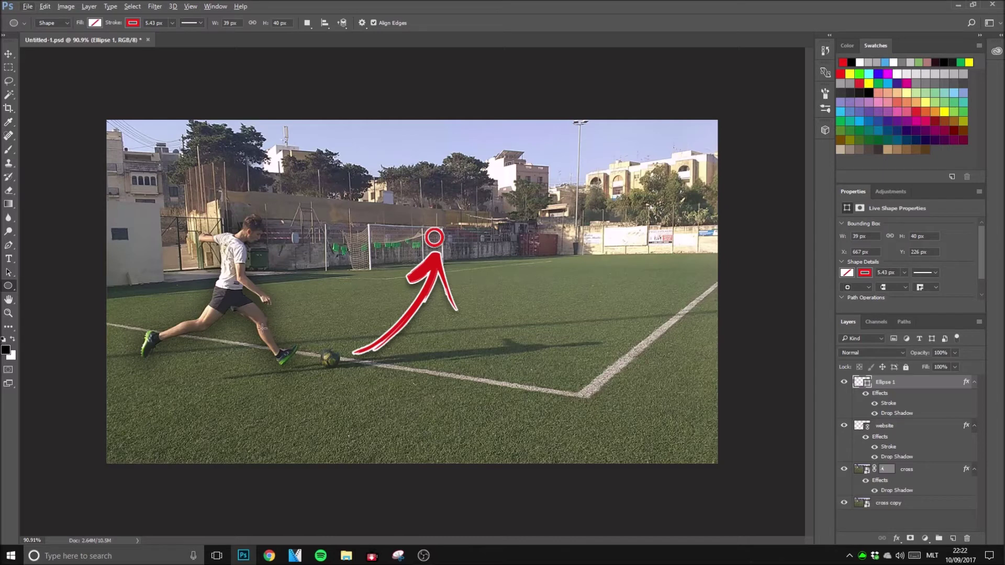
{"action": "left_click", "coordinate": [883, 195]}
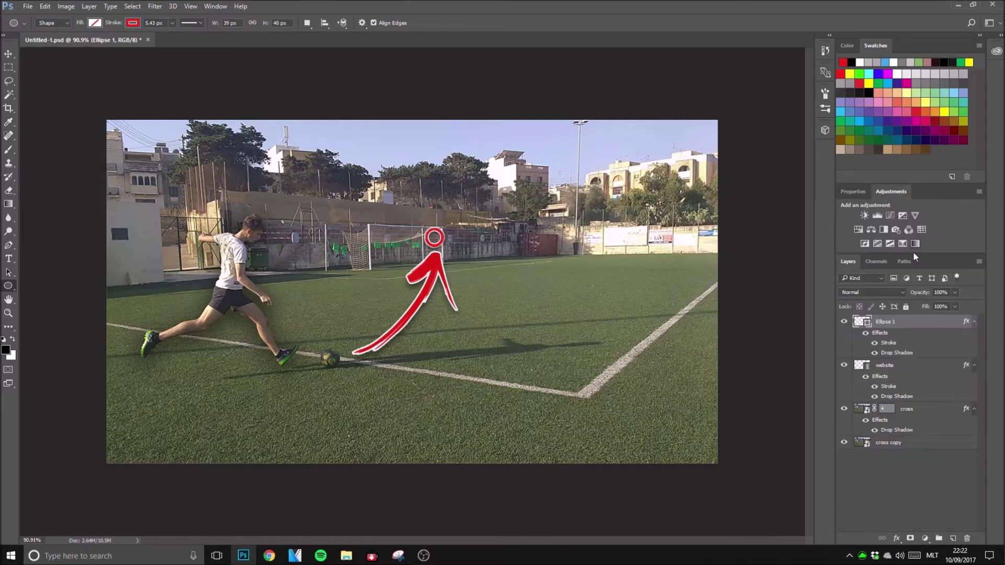
{"action": "left_click", "coordinate": [890, 215]}
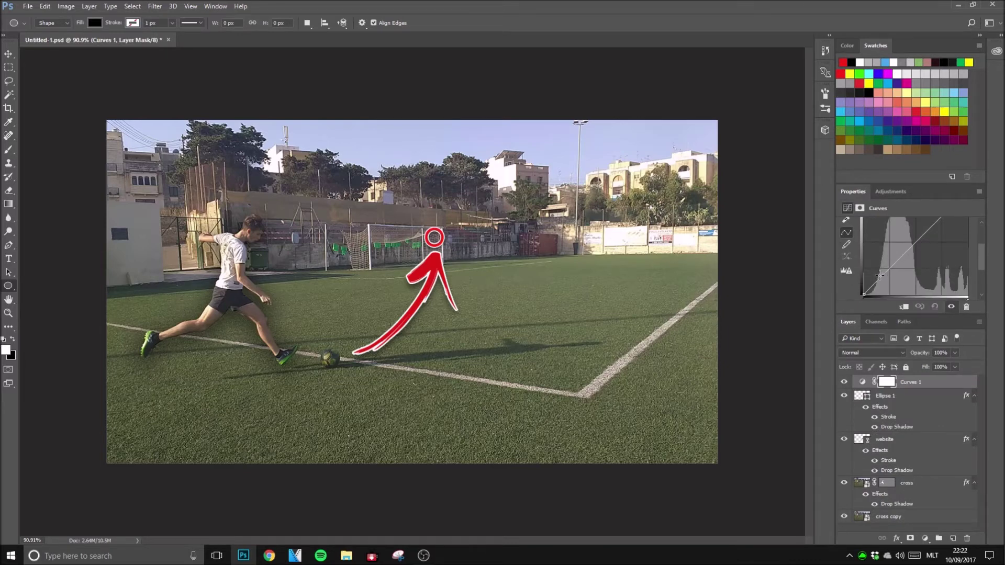
{"action": "scroll", "coordinate": [888, 278], "scroll_direction": "up", "scroll_amount": 5}
{"action": "scroll", "coordinate": [908, 256], "scroll_direction": "down", "scroll_amount": 4}
{"action": "scroll", "coordinate": [890, 278], "scroll_direction": "down", "scroll_amount": 1}
{"action": "left_click_drag", "start_coordinate": [884, 273], "coordinate": [888, 273]}
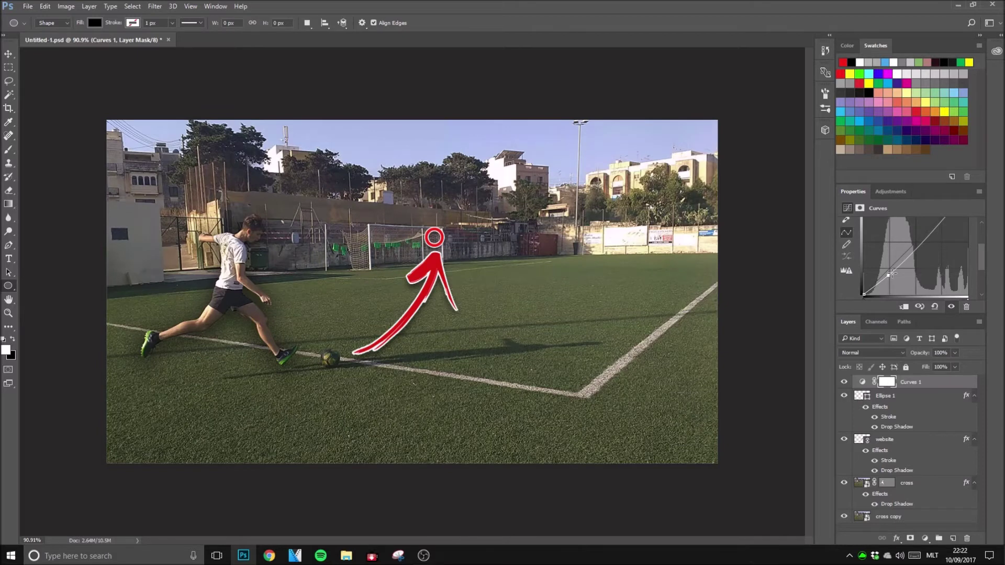
Step: Raise the highlight part of the curve and fine-tune the shadow point into a gentle S-curve for more contrast
{"action": "scroll", "coordinate": [911, 266], "scroll_direction": "up", "scroll_amount": 2}
{"action": "left_click_drag", "start_coordinate": [942, 255], "coordinate": [936, 249]}
{"action": "scroll", "coordinate": [937, 249], "scroll_direction": "down", "scroll_amount": 2}
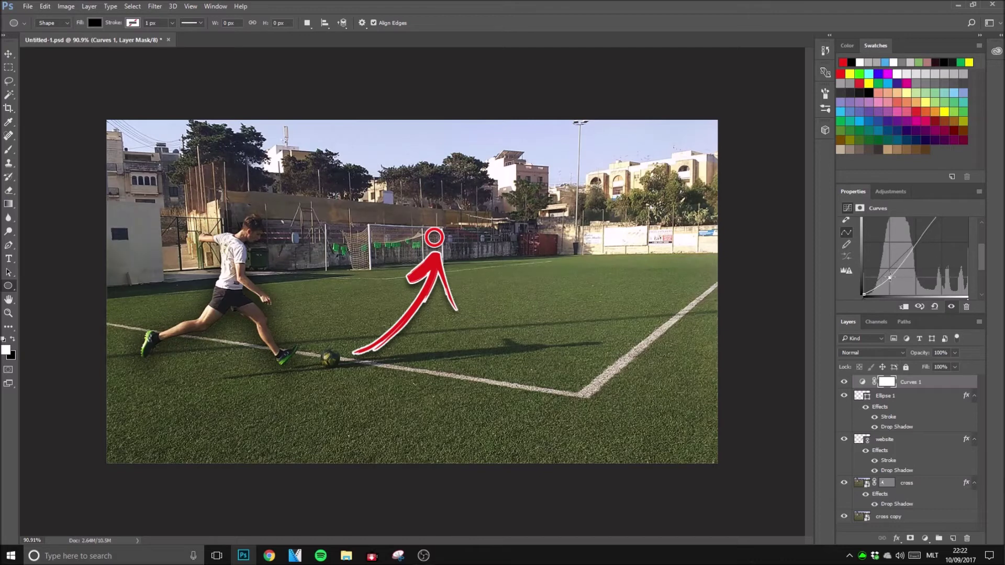
{"action": "scroll", "coordinate": [913, 259], "scroll_direction": "up", "scroll_amount": 2}
{"action": "left_click_drag", "start_coordinate": [938, 244], "coordinate": [936, 236]}
{"action": "scroll", "coordinate": [923, 251], "scroll_direction": "down", "scroll_amount": 2}
{"action": "left_click_drag", "start_coordinate": [890, 276], "coordinate": [893, 270]}
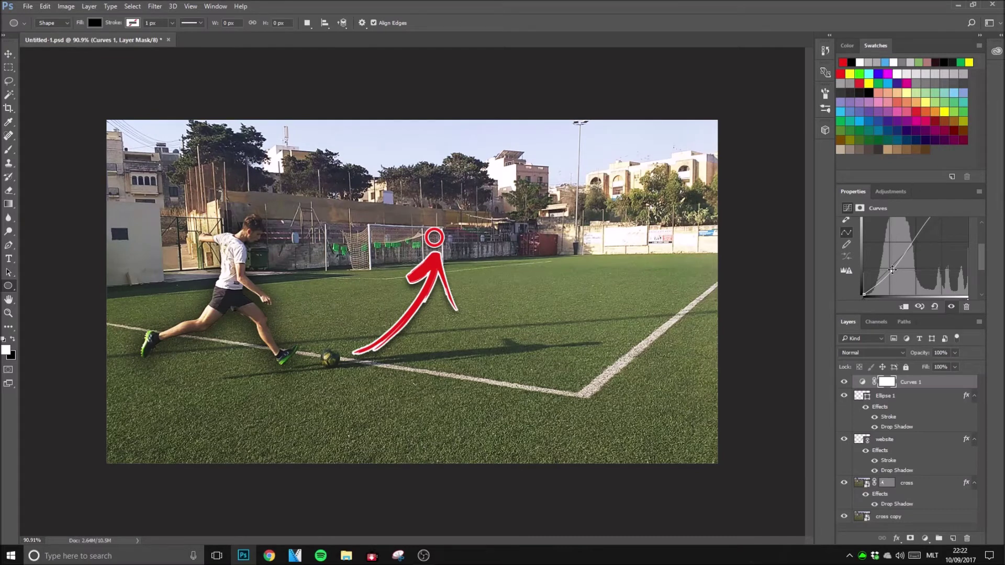
{"action": "scroll", "coordinate": [929, 285], "scroll_direction": "up", "scroll_amount": 2}
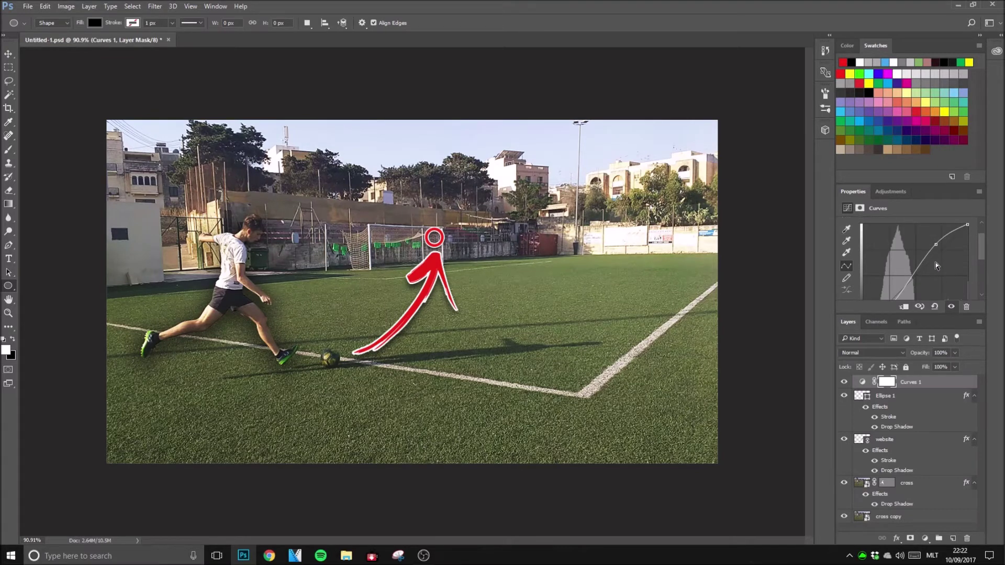
{"action": "left_click", "coordinate": [940, 386], "text": "ctrl"}
{"action": "scroll", "coordinate": [771, 294], "scroll_direction": "down", "scroll_amount": 6}
{"action": "scroll", "coordinate": [591, 294], "scroll_direction": "up", "scroll_amount": 6}
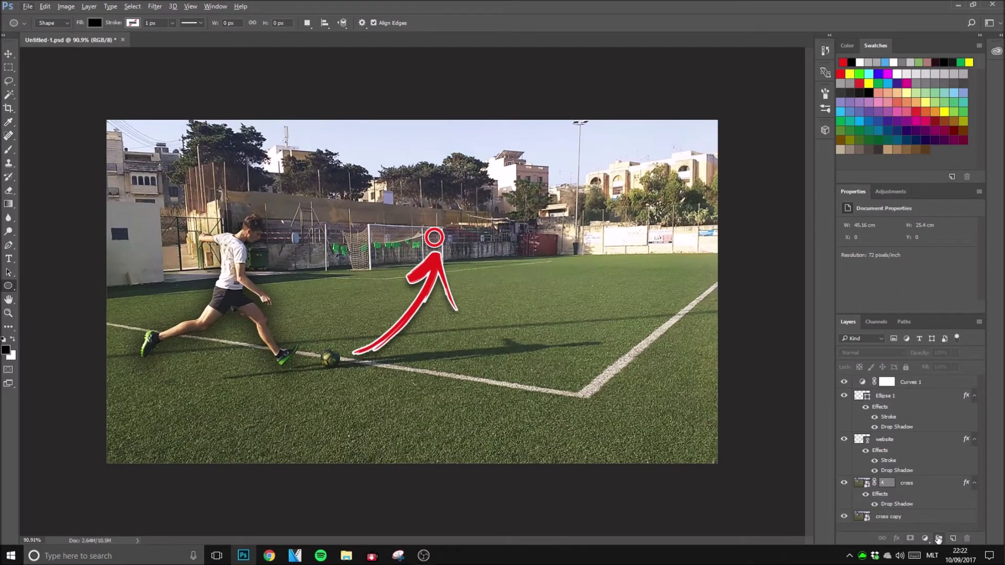
Step: Add a linear Gradient Fill layer at 90° starting from black and change its end colour stop to white
{"action": "left_click", "coordinate": [924, 538]}
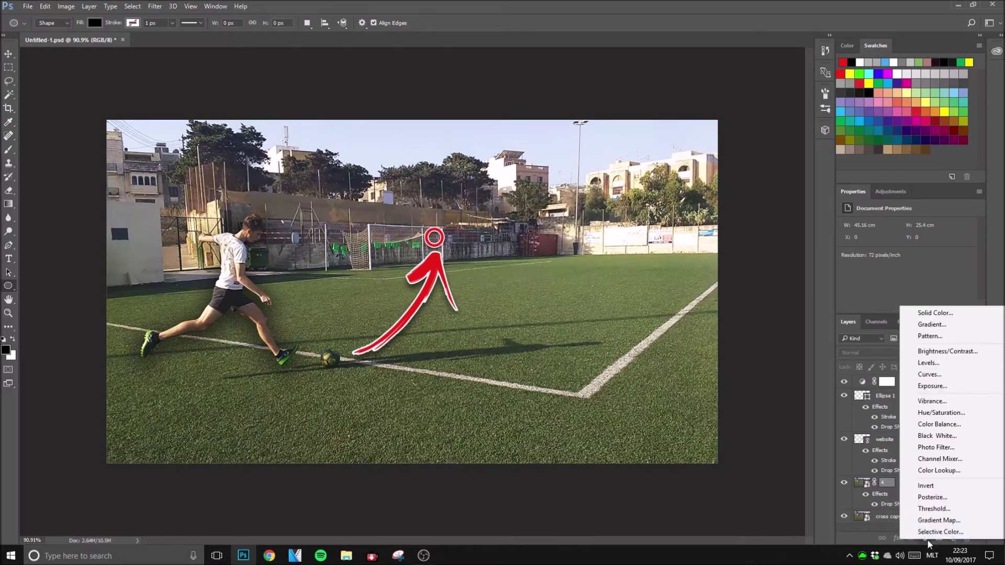
{"action": "left_click", "coordinate": [947, 325]}
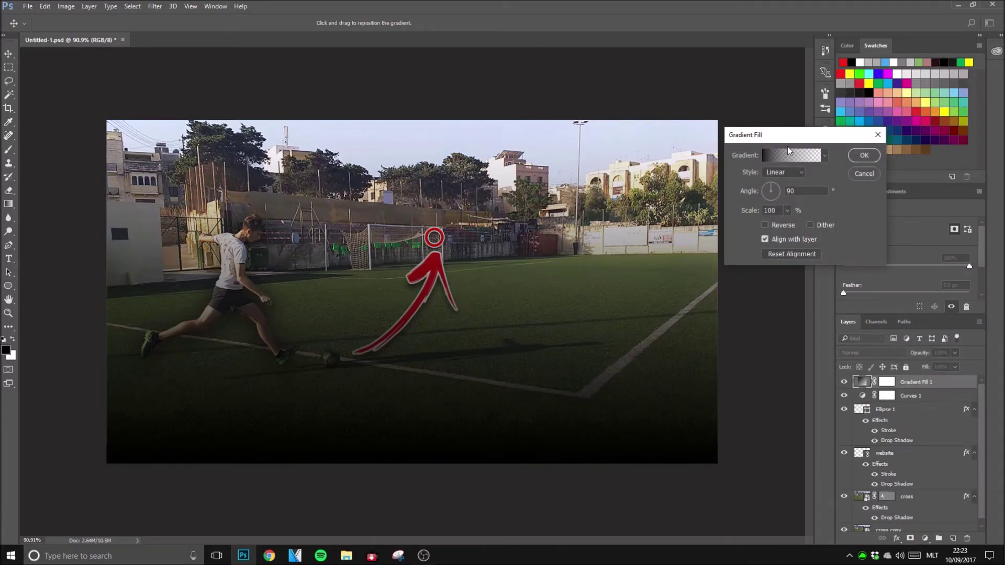
{"action": "left_click", "coordinate": [819, 156]}
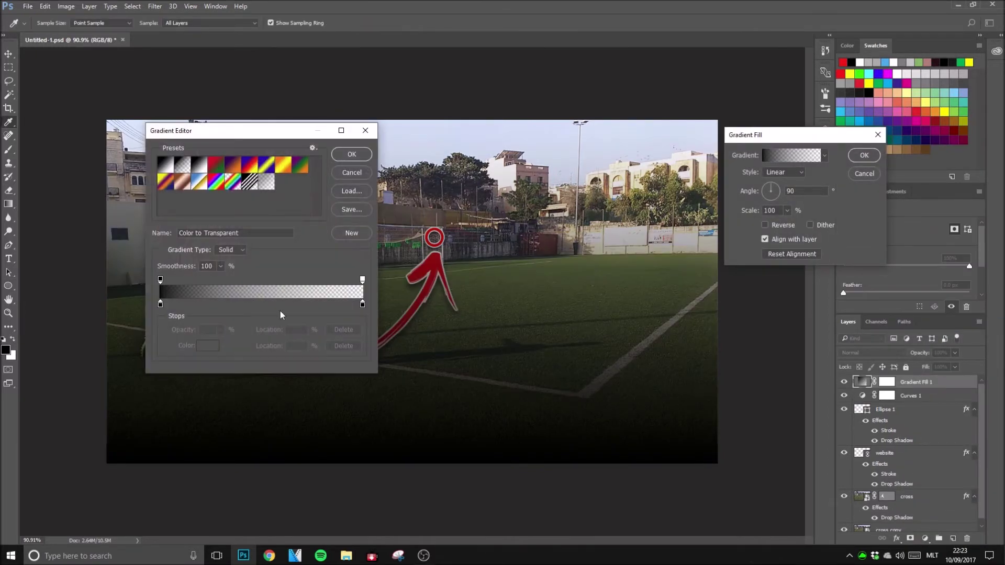
{"action": "double_click", "coordinate": [364, 305]}
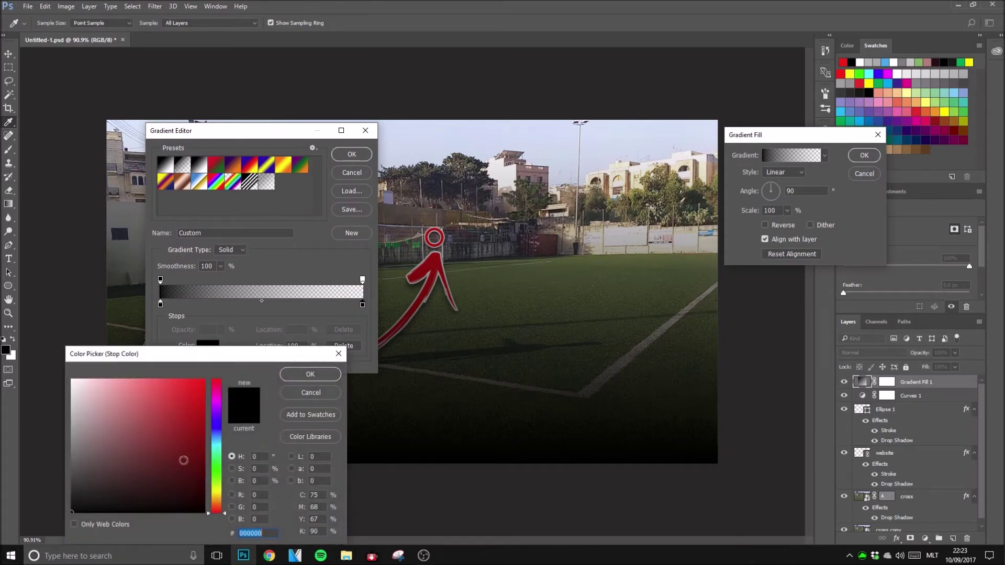
{"action": "left_click_drag", "start_coordinate": [183, 459], "coordinate": [68, 372]}
{"action": "left_click", "coordinate": [310, 375]}
Step: Set the opacity stop at the gradient's white end to 26% and apply the gradient fill
{"action": "left_click", "coordinate": [362, 279]}
{"action": "left_click", "coordinate": [220, 329]}
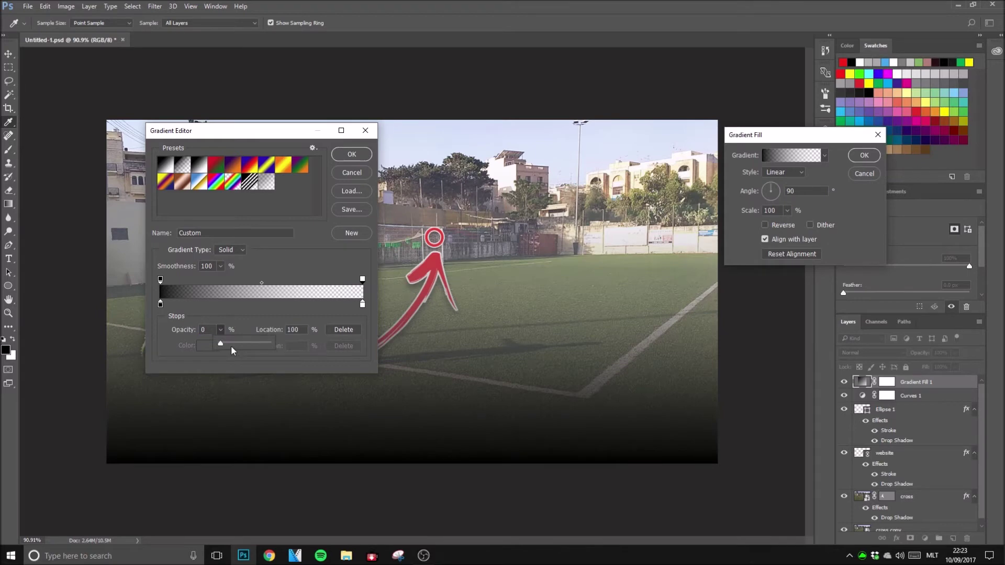
{"action": "left_click_drag", "start_coordinate": [254, 342], "coordinate": [399, 310]}
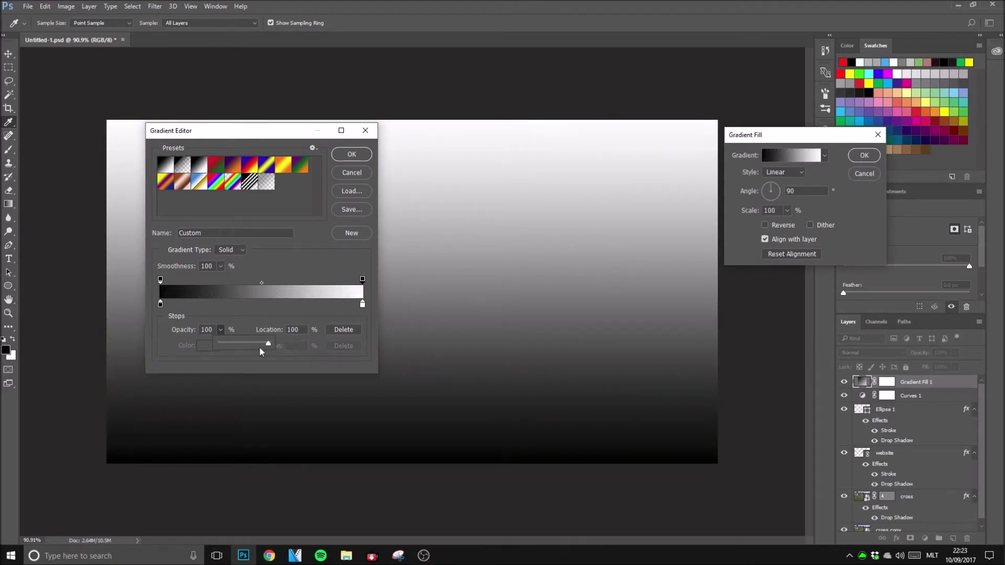
{"action": "left_click_drag", "start_coordinate": [260, 346], "coordinate": [234, 344]}
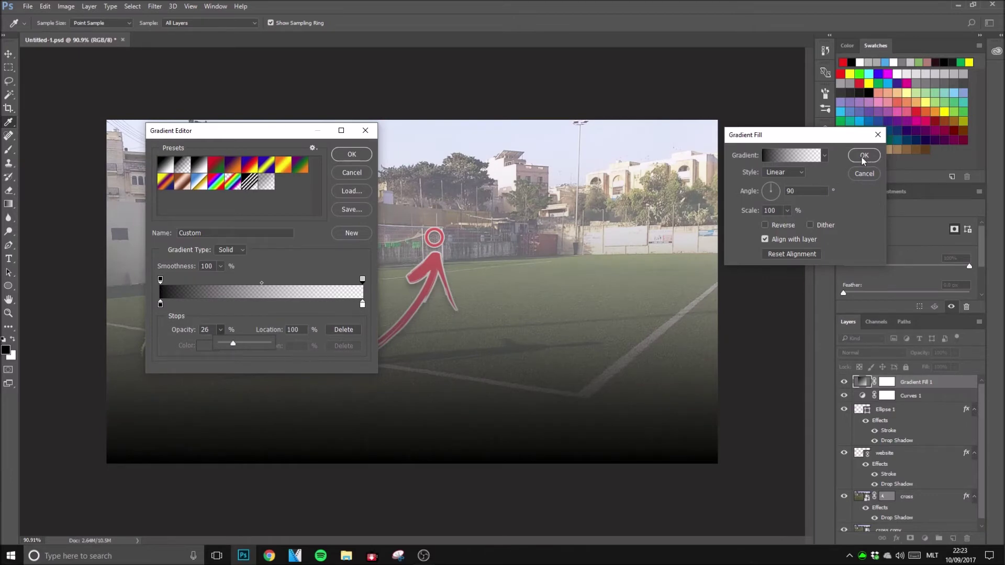
{"action": "left_click", "coordinate": [351, 154]}
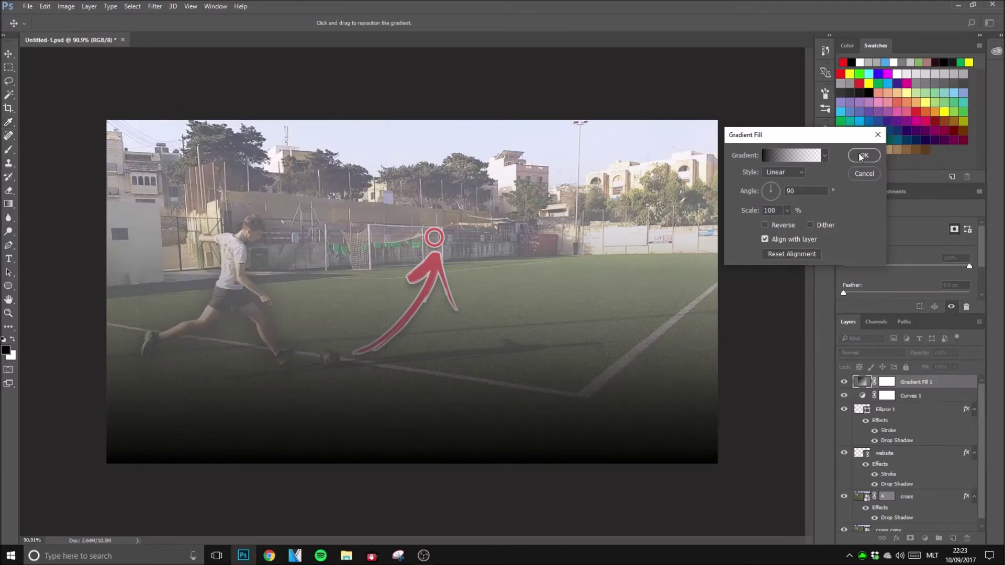
{"action": "left_click", "coordinate": [863, 156]}
Step: Place the Gradient Fill layer between the cross and cross copy layers and lower its opacity to 28%
{"action": "left_click", "coordinate": [954, 353]}
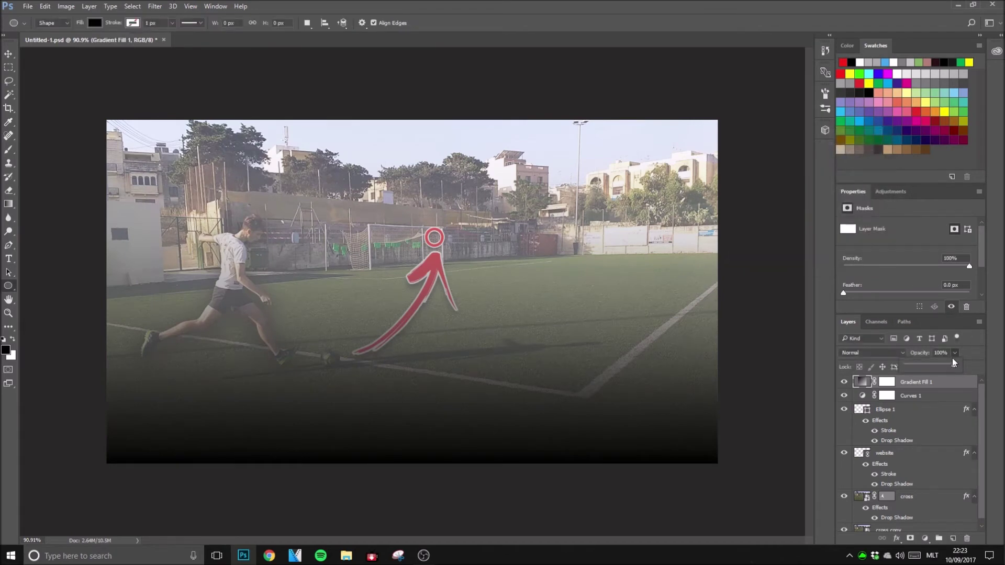
{"action": "left_click_drag", "start_coordinate": [931, 370], "coordinate": [947, 522]}
{"action": "scroll", "coordinate": [939, 489], "scroll_direction": "down", "scroll_amount": 1}
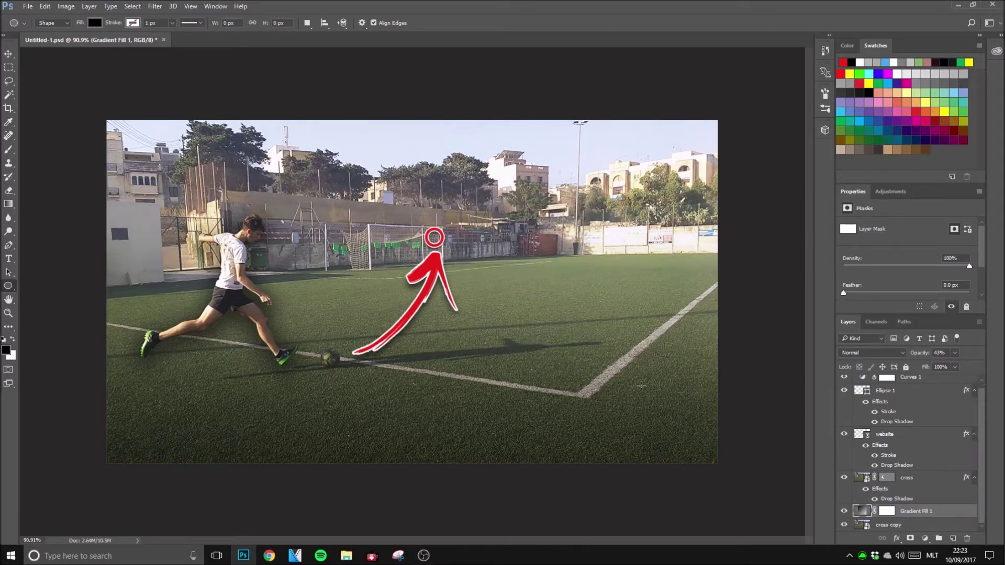
{"action": "left_click", "coordinate": [955, 353]}
{"action": "left_click_drag", "start_coordinate": [934, 364], "coordinate": [947, 365]}
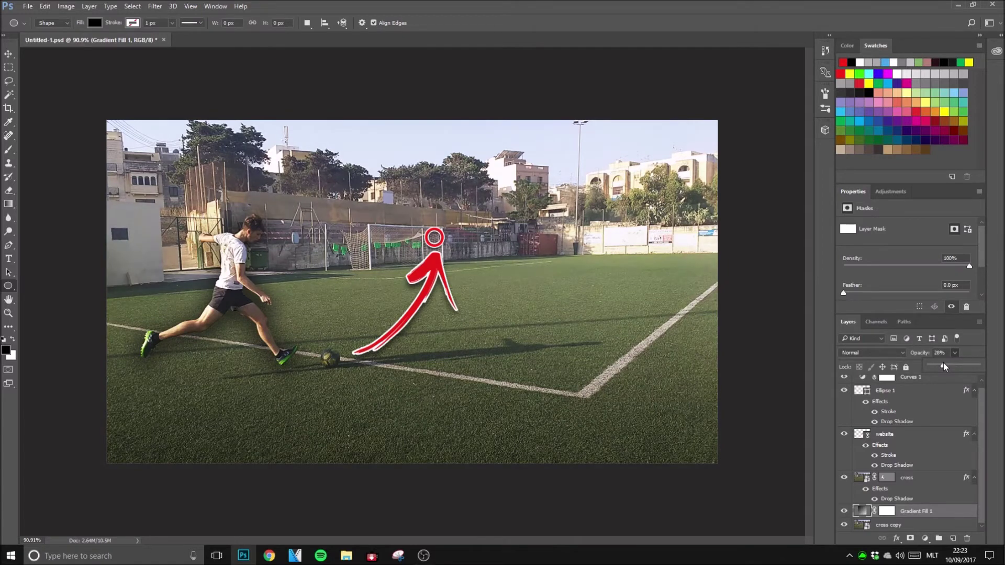
Step: Compare the image with and without the Gradient Fill layer by toggling its visibility
{"action": "left_click", "coordinate": [949, 512], "text": "ctrl"}
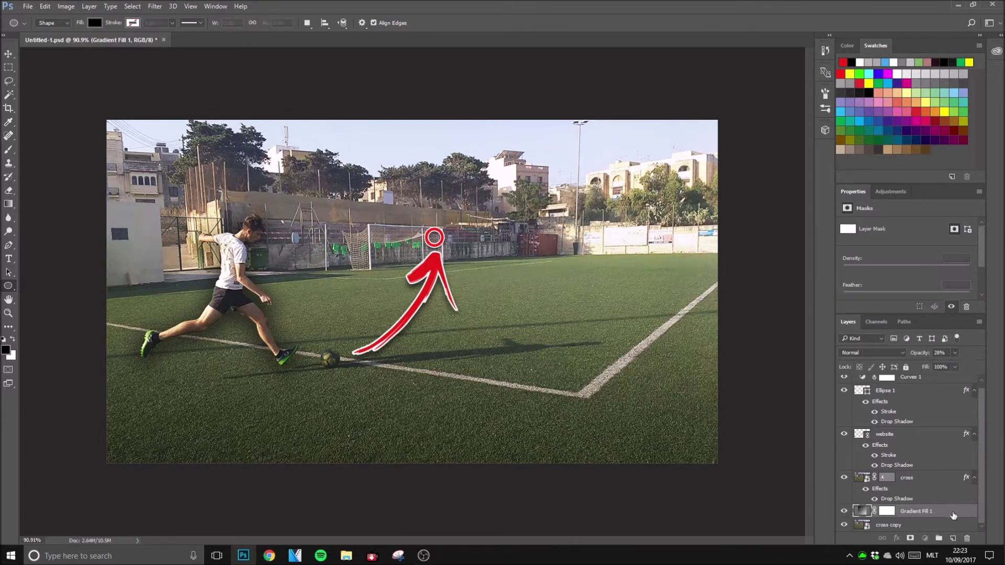
{"action": "scroll", "coordinate": [515, 363], "scroll_direction": "down", "scroll_amount": 6}
{"action": "scroll", "coordinate": [515, 373], "scroll_direction": "up", "scroll_amount": 4}
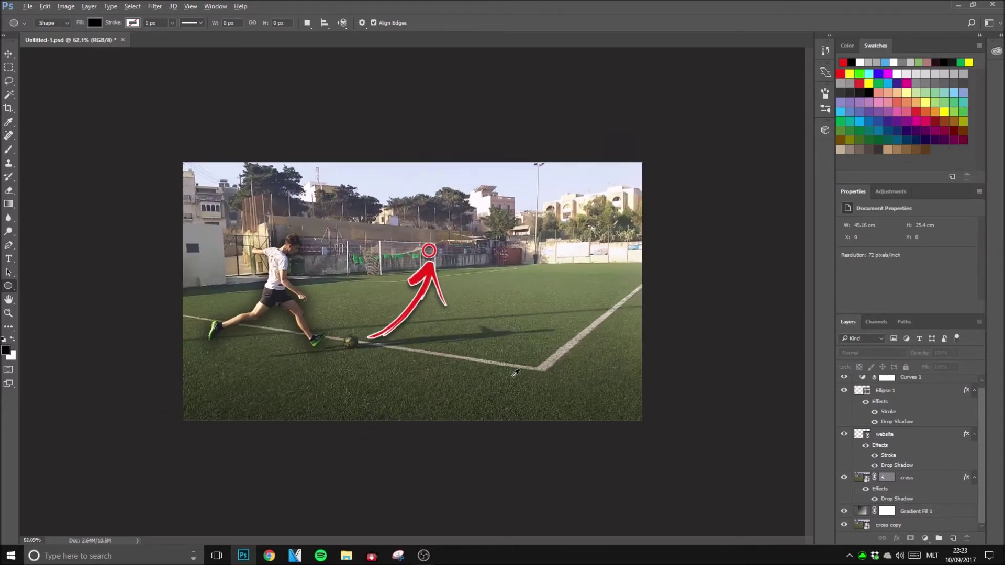
{"action": "left_click", "coordinate": [843, 511]}
{"action": "left_click", "coordinate": [844, 512]}
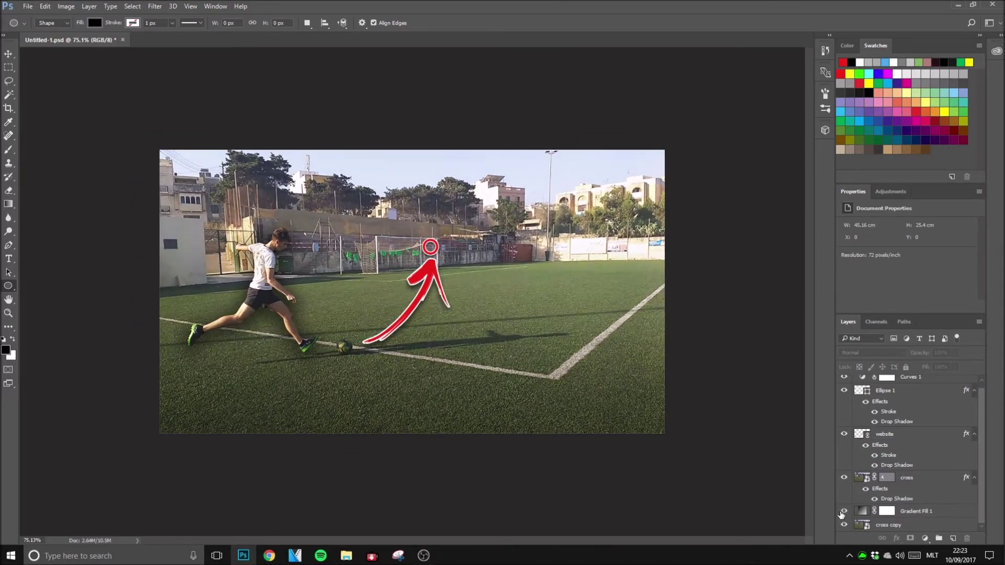
{"action": "left_click", "coordinate": [843, 512]}
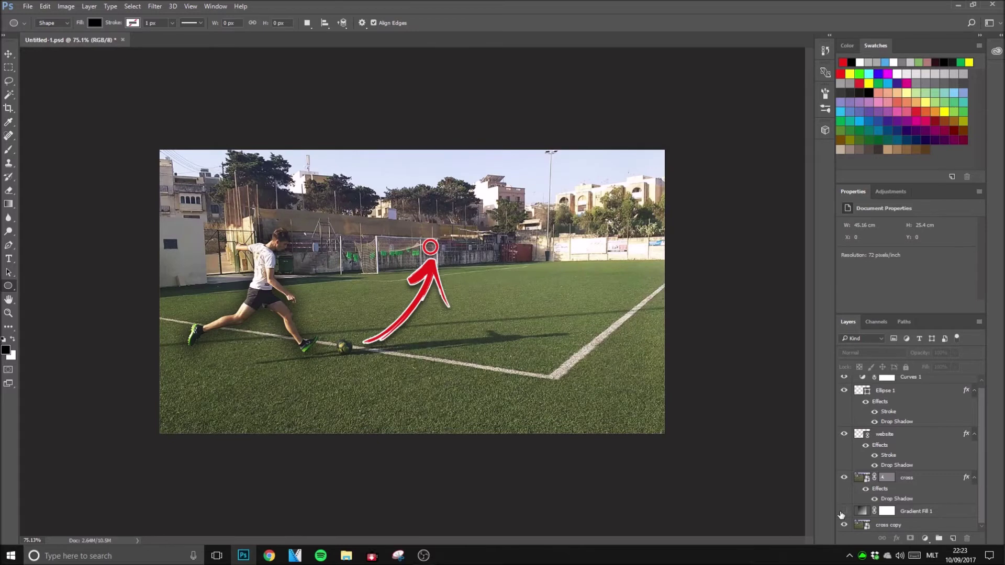
{"action": "left_click", "coordinate": [842, 512]}
{"action": "left_click", "coordinate": [843, 513]}
{"action": "left_click", "coordinate": [842, 513]}
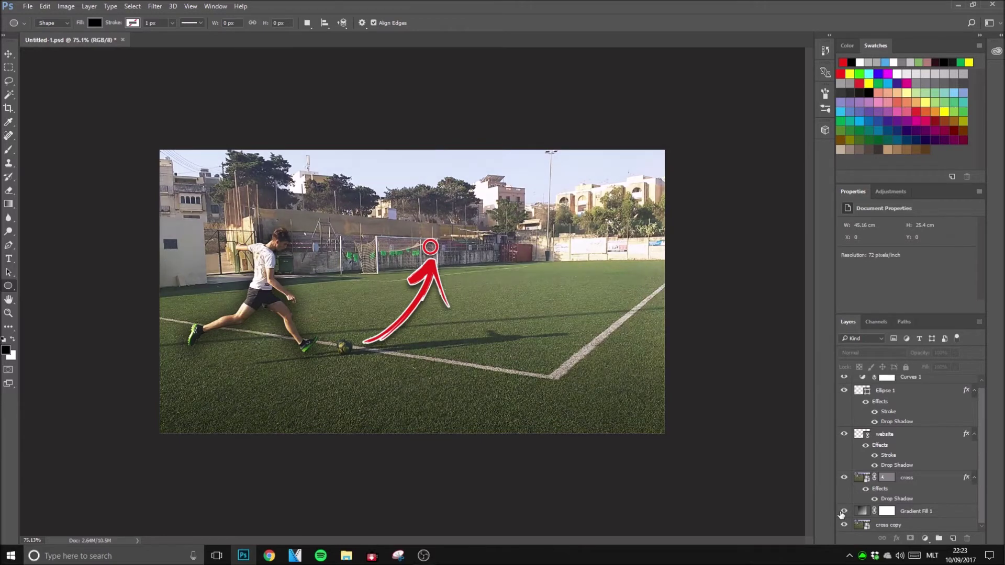
{"action": "left_click", "coordinate": [842, 513]}
{"action": "left_click", "coordinate": [842, 513]}
{"action": "left_click", "coordinate": [842, 513]}
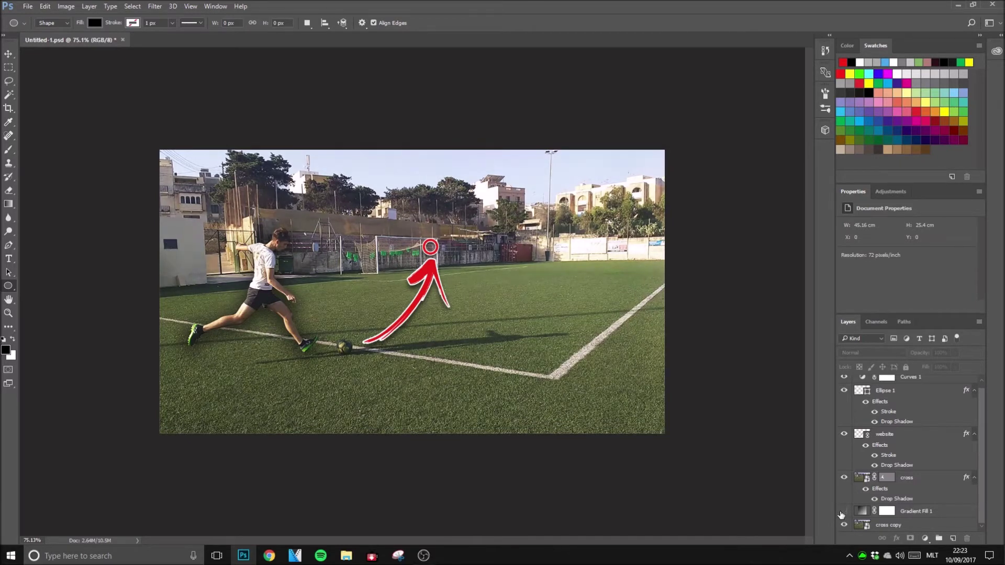
Step: Delete the Gradient Fill layer
{"action": "left_click", "coordinate": [842, 512]}
{"action": "left_click", "coordinate": [948, 516]}
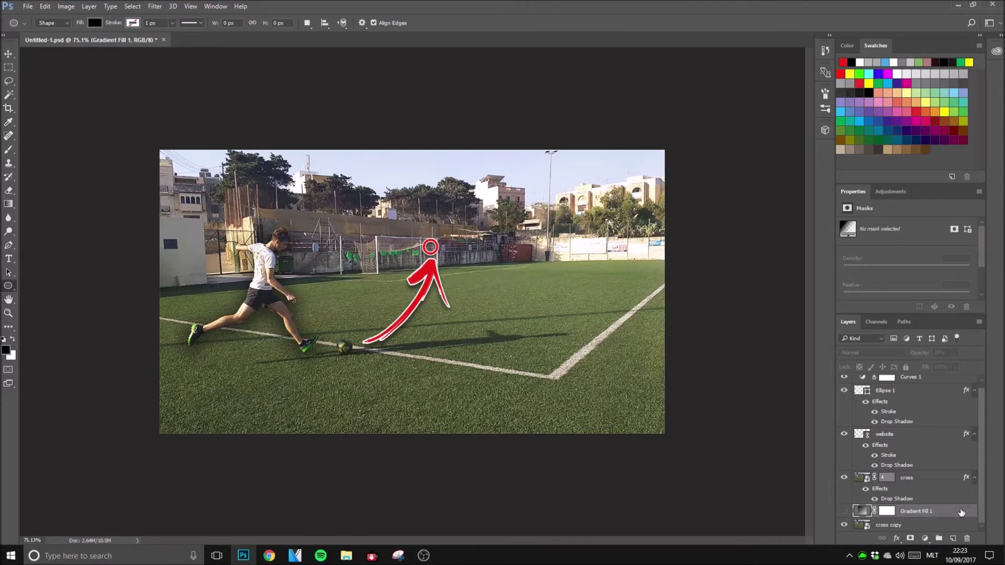
{"action": "key", "text": "Delete"}
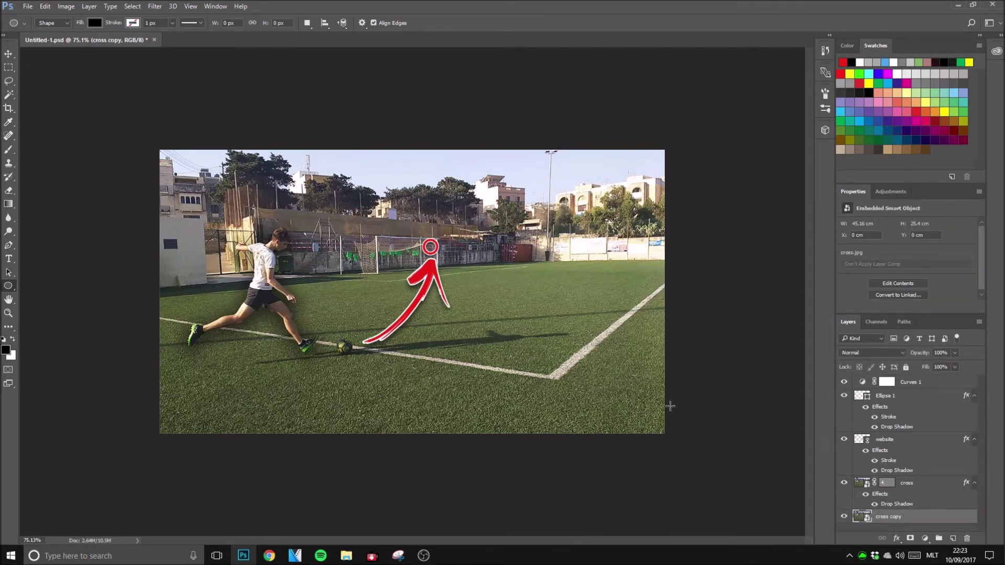
{"action": "left_click", "coordinate": [881, 320]}
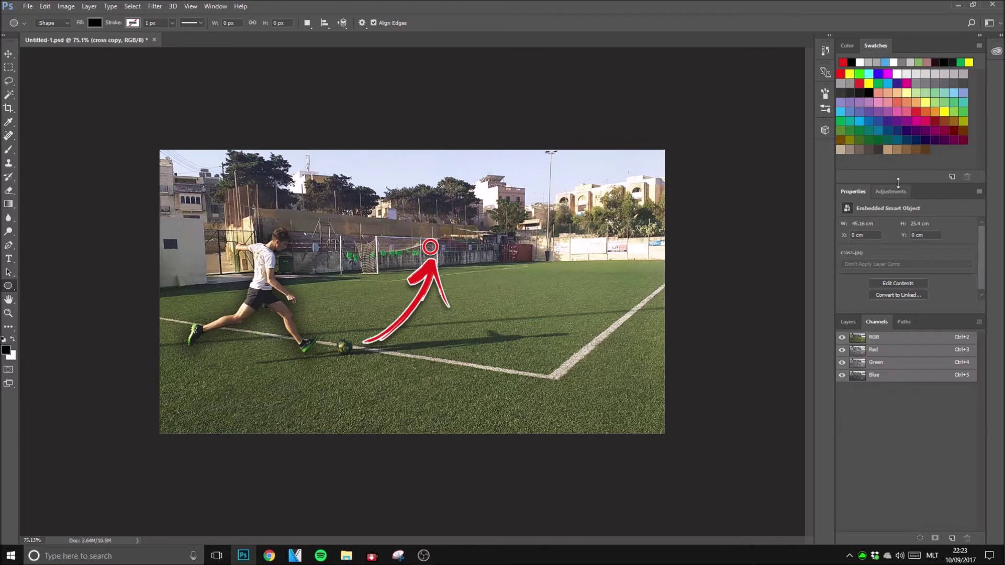
{"action": "left_click", "coordinate": [890, 191]}
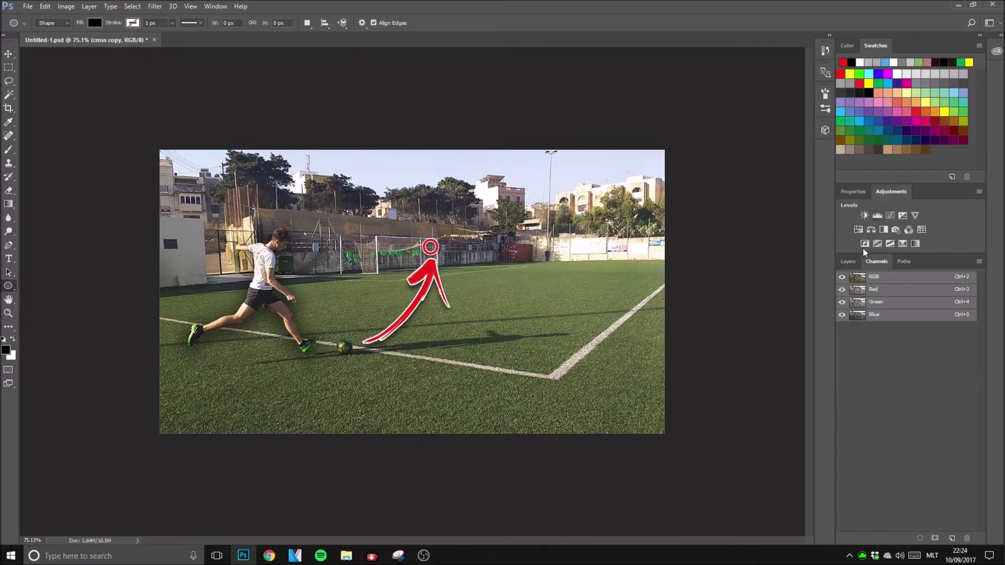
{"action": "left_click", "coordinate": [856, 191]}
{"action": "left_click", "coordinate": [852, 319]}
{"action": "left_click", "coordinate": [884, 190]}
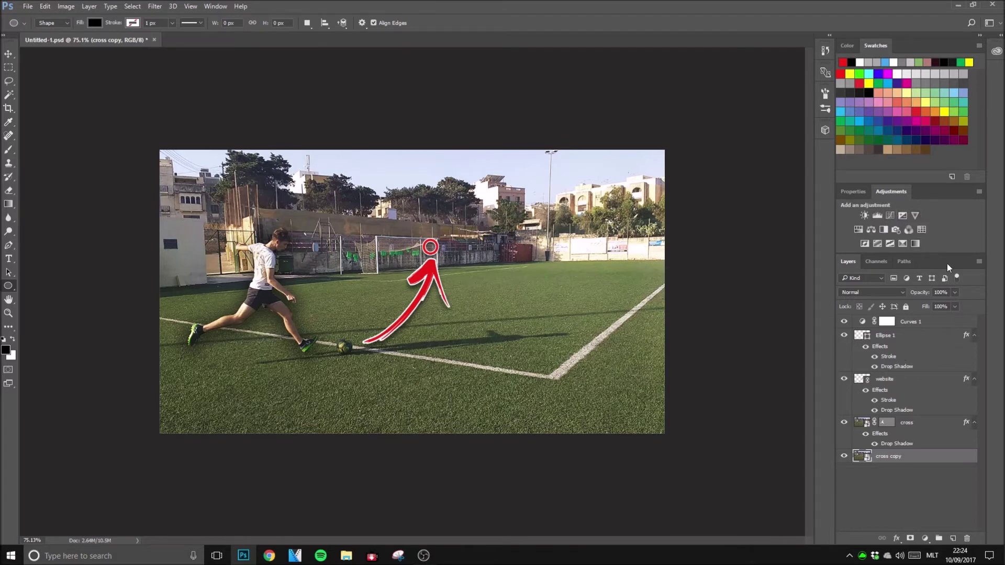
Step: Draw a black rectangle of about 1280 x 720 px over the whole canvas, above the cross copy layer
{"action": "right_click", "coordinate": [10, 287]}
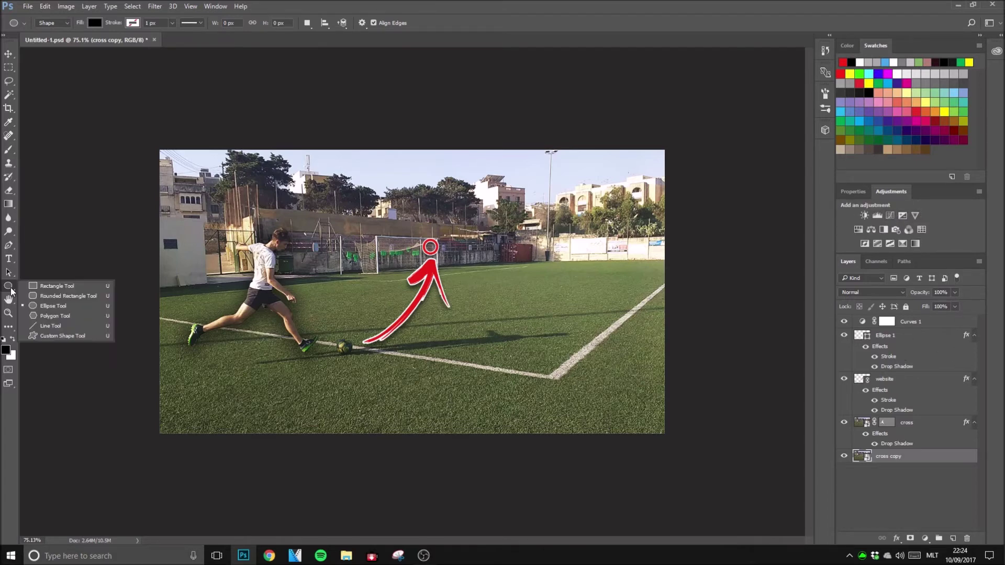
{"action": "left_click", "coordinate": [32, 287]}
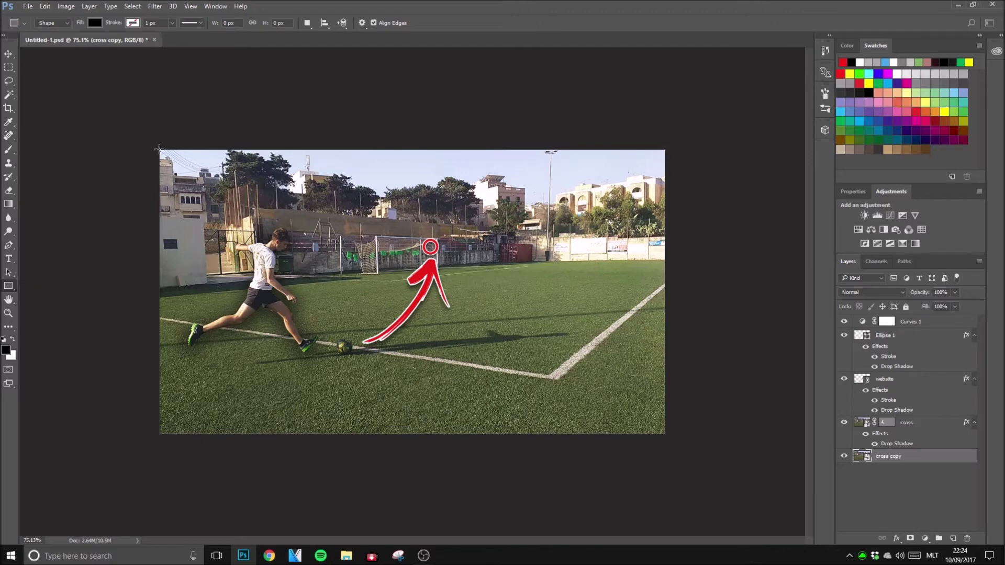
{"action": "left_click_drag", "start_coordinate": [160, 149], "coordinate": [664, 433]}
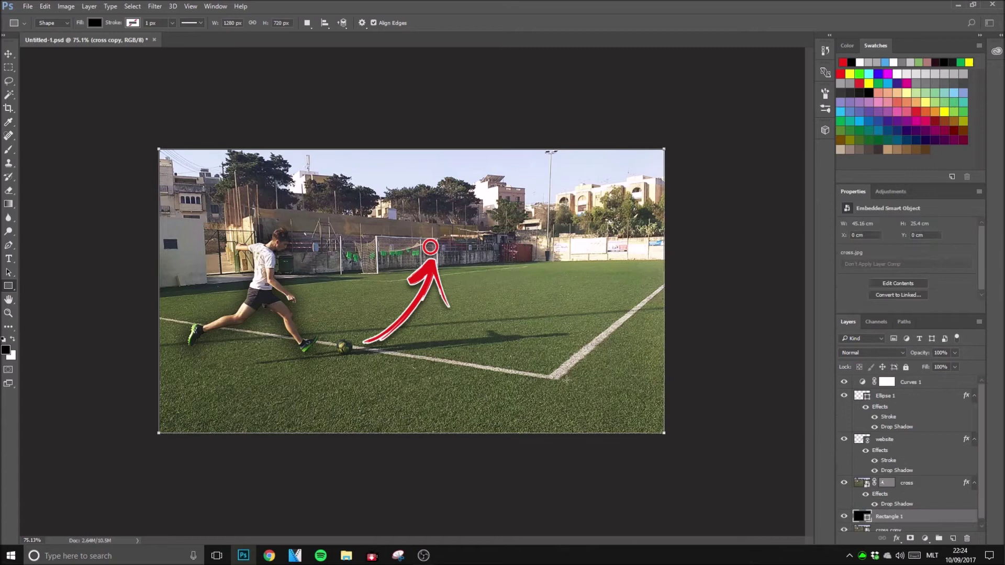
Step: Transform the rectangle to fit the canvas edges, making it about 1280 x 718 px
{"action": "key", "text": "ctrl+t"}
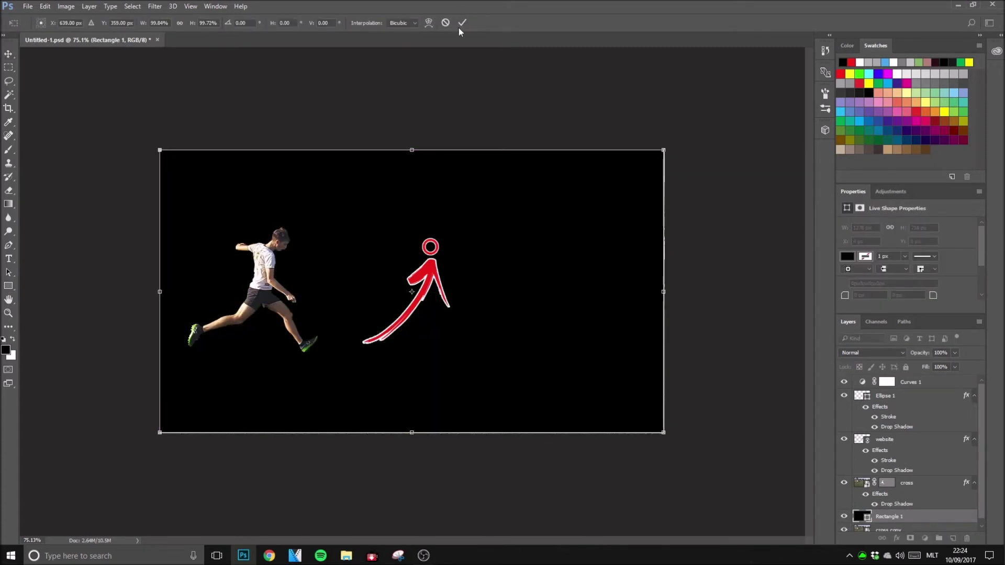
{"action": "left_click", "coordinate": [464, 24]}
{"action": "left_click_drag", "start_coordinate": [663, 292], "coordinate": [665, 292]}
{"action": "left_click", "coordinate": [462, 22]}
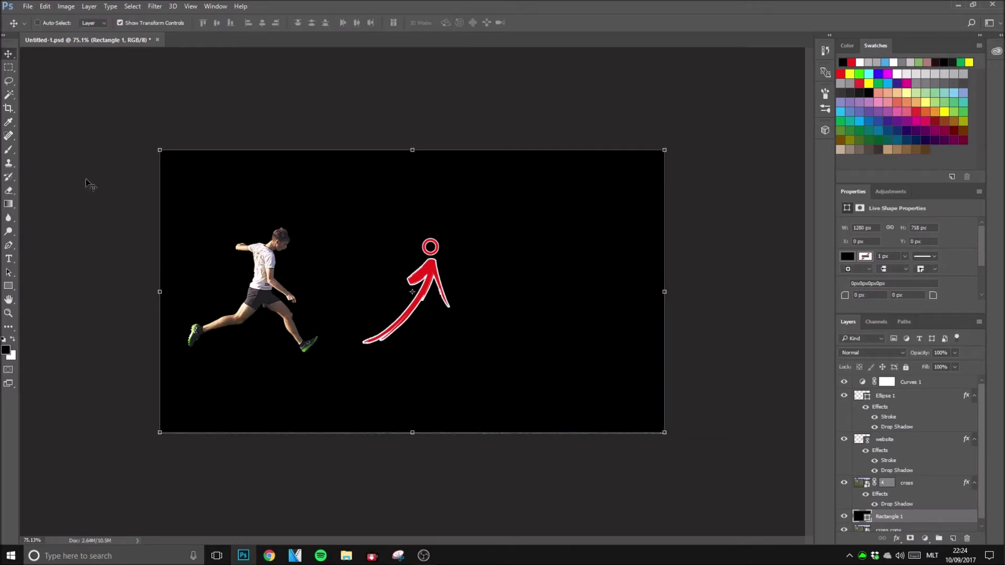
Step: Give the rectangle no fill and a white stroke
{"action": "left_click", "coordinate": [9, 287]}
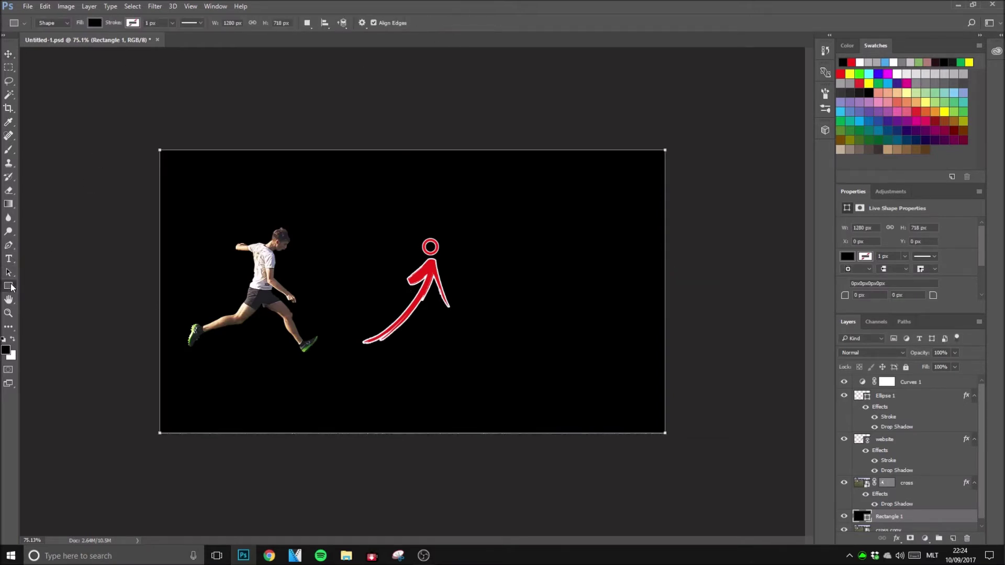
{"action": "left_click", "coordinate": [94, 23]}
{"action": "left_click", "coordinate": [58, 58]}
{"action": "left_click", "coordinate": [133, 22]}
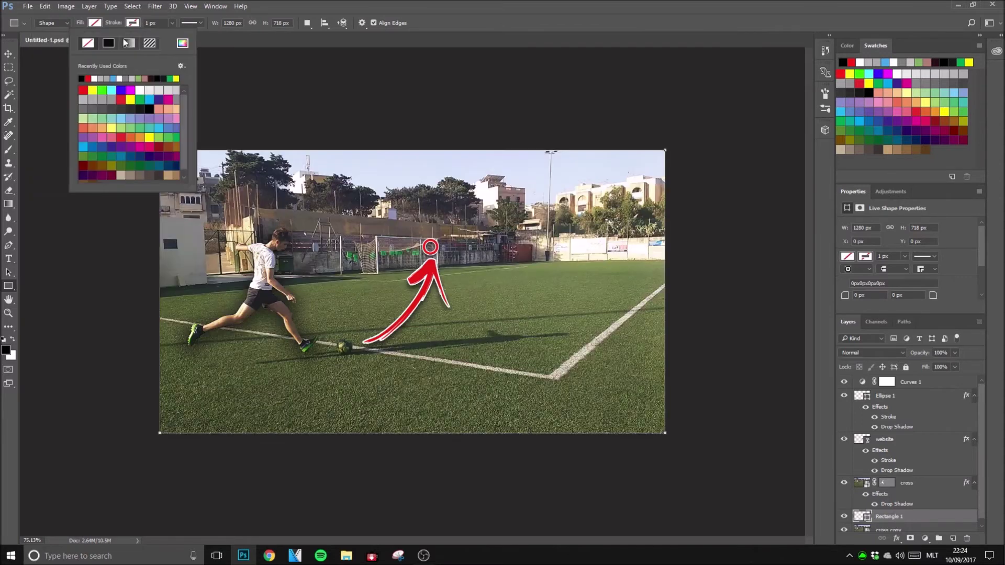
{"action": "left_click", "coordinate": [96, 78]}
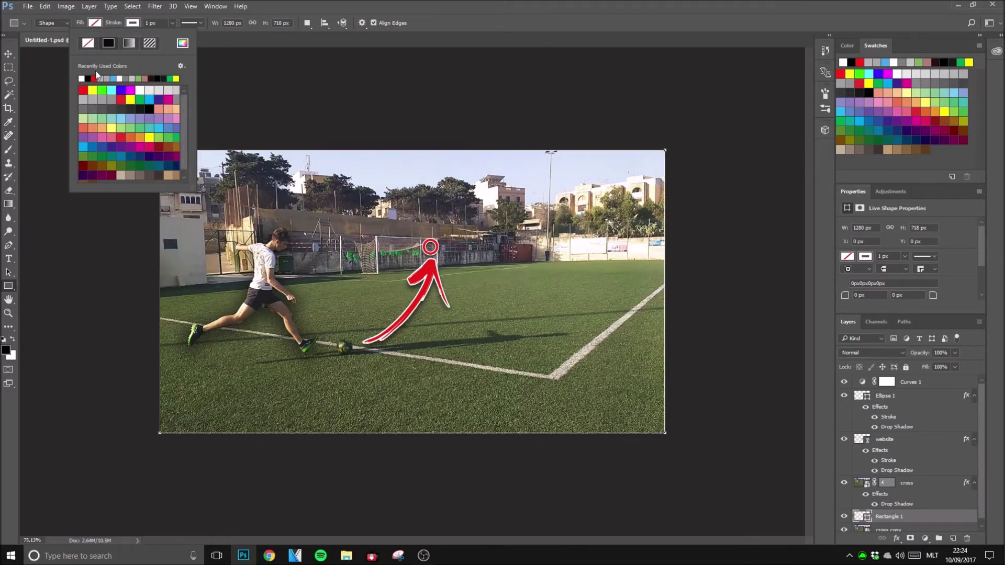
Step: Thicken the rectangle's stroke to 24.25 px to form a border around the image
{"action": "left_click", "coordinate": [172, 23]}
{"action": "left_click_drag", "start_coordinate": [173, 37], "coordinate": [187, 34]}
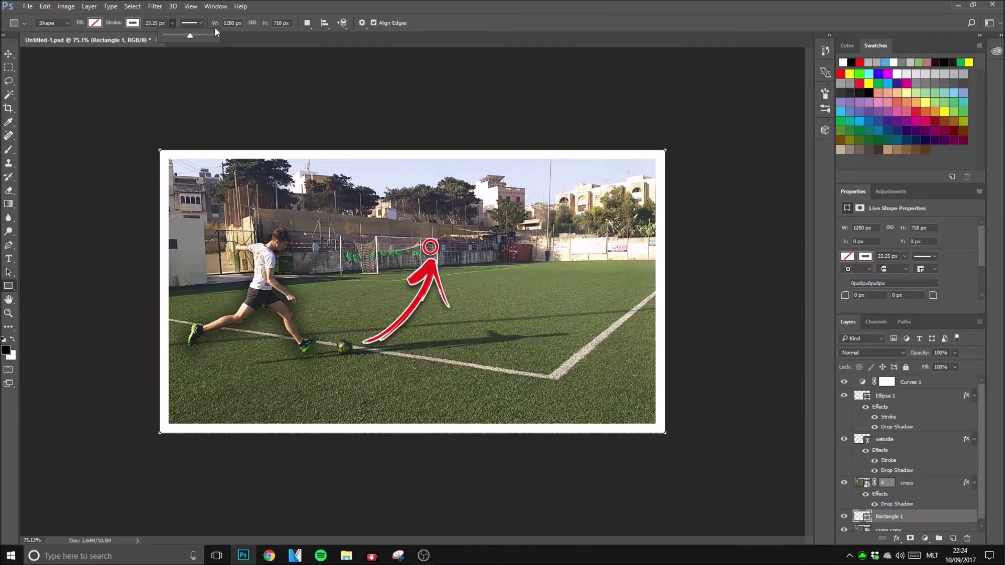
{"action": "key", "text": "Up"}
{"action": "key", "text": "Up"}
{"action": "key", "text": "Down"}
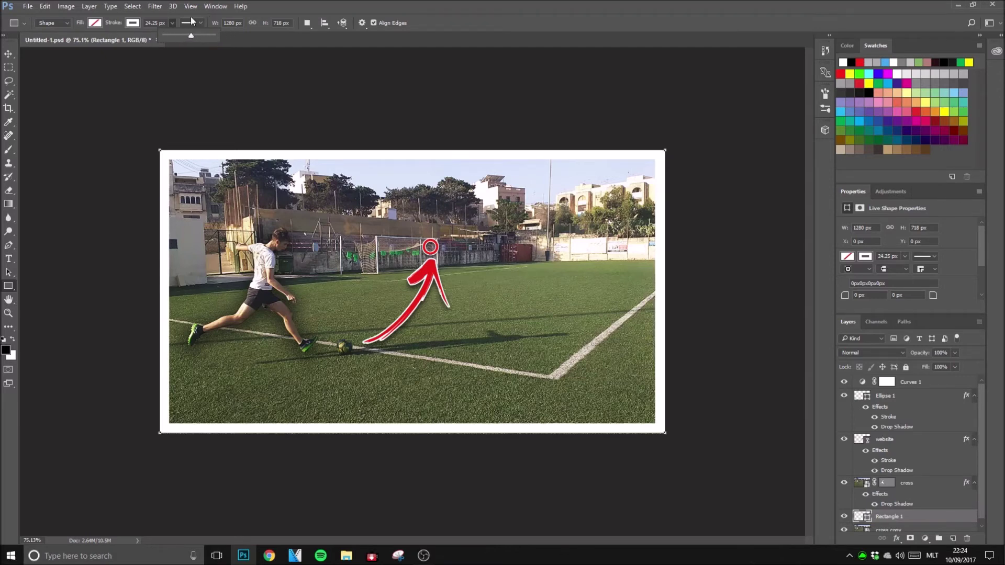
{"action": "left_click", "coordinate": [118, 68]}
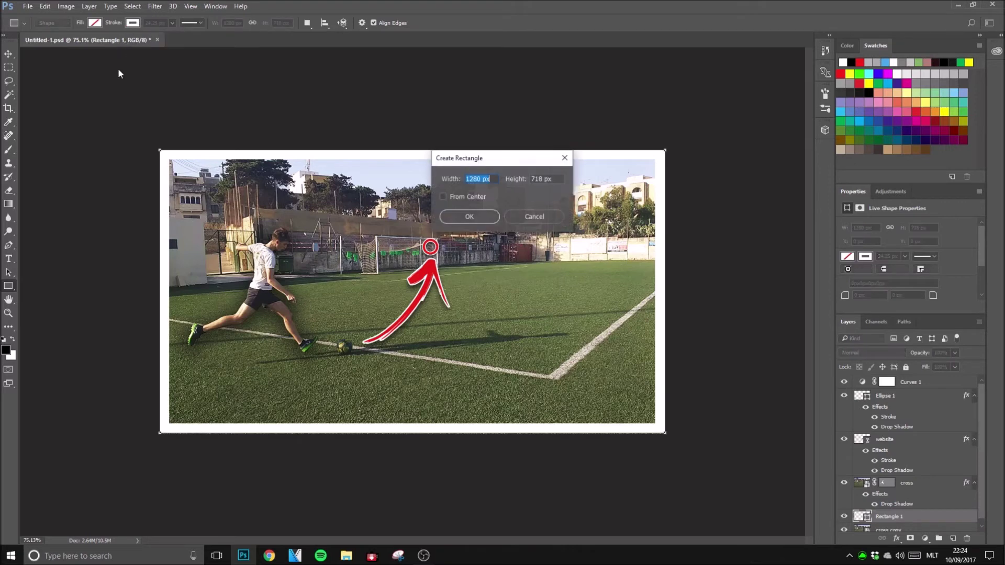
{"action": "left_click", "coordinate": [517, 212]}
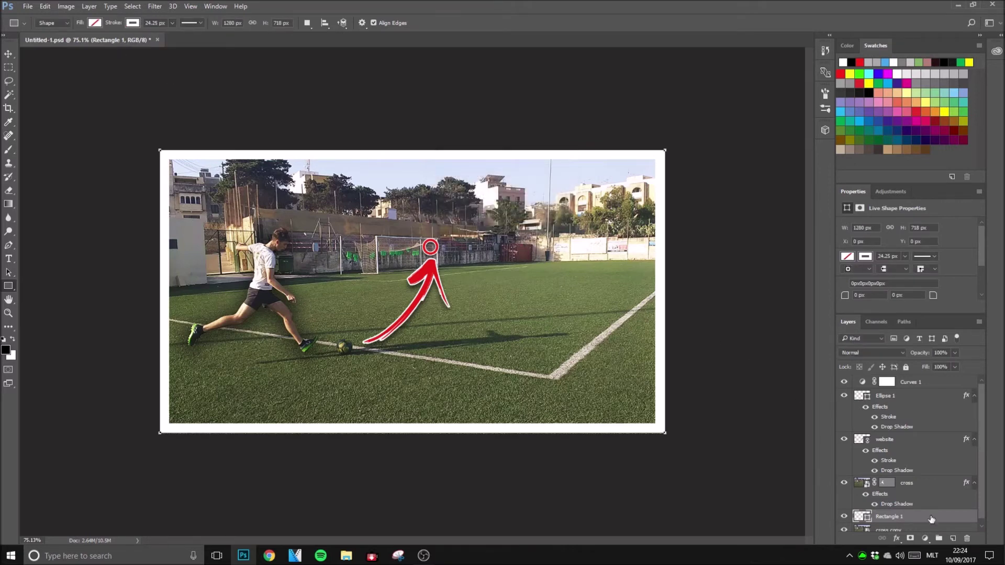
Step: Add a drop shadow to the Rectangle 1 layer and lower the layer's opacity to 17%
{"action": "double_click", "coordinate": [931, 517]}
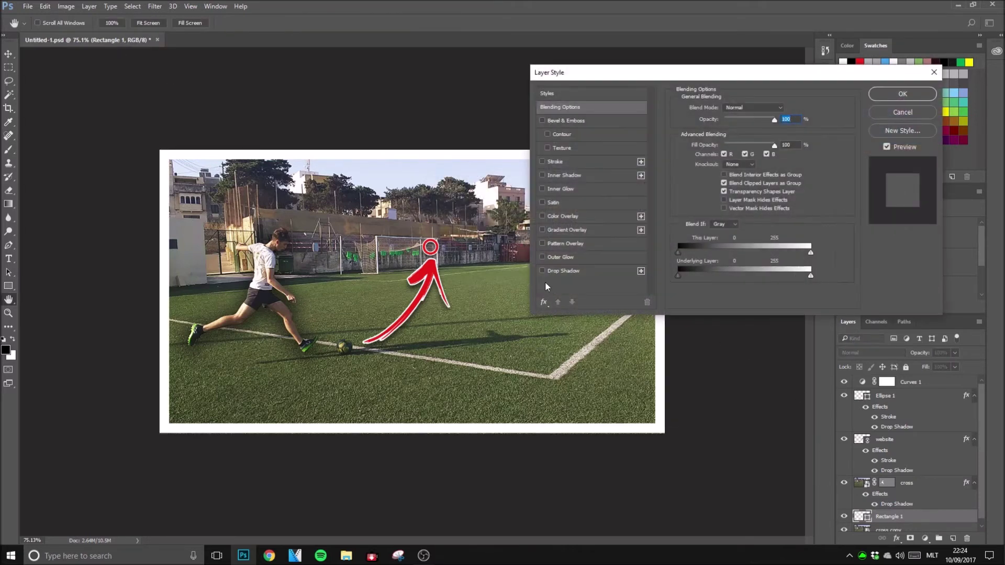
{"action": "left_click", "coordinate": [542, 271]}
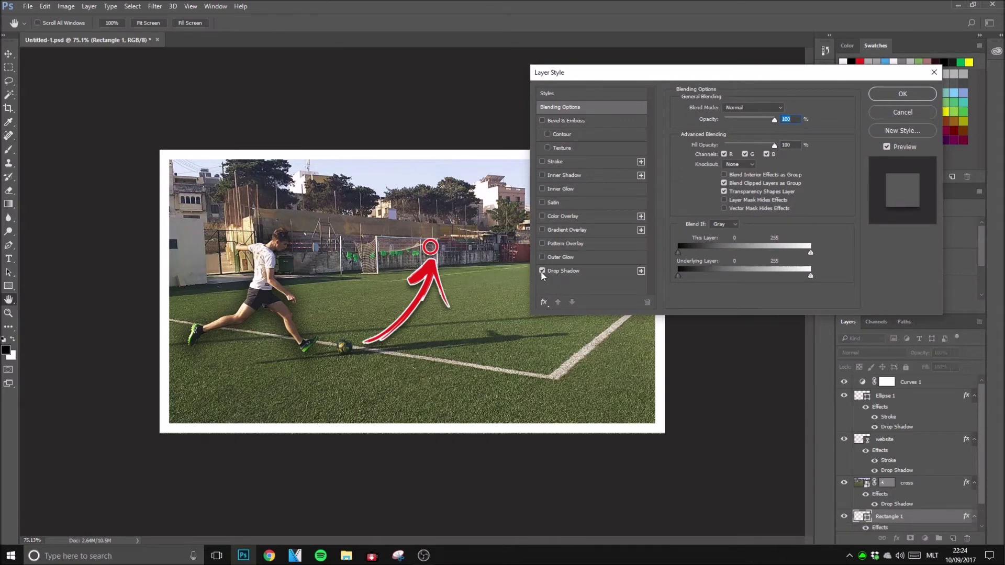
{"action": "left_click", "coordinate": [897, 95]}
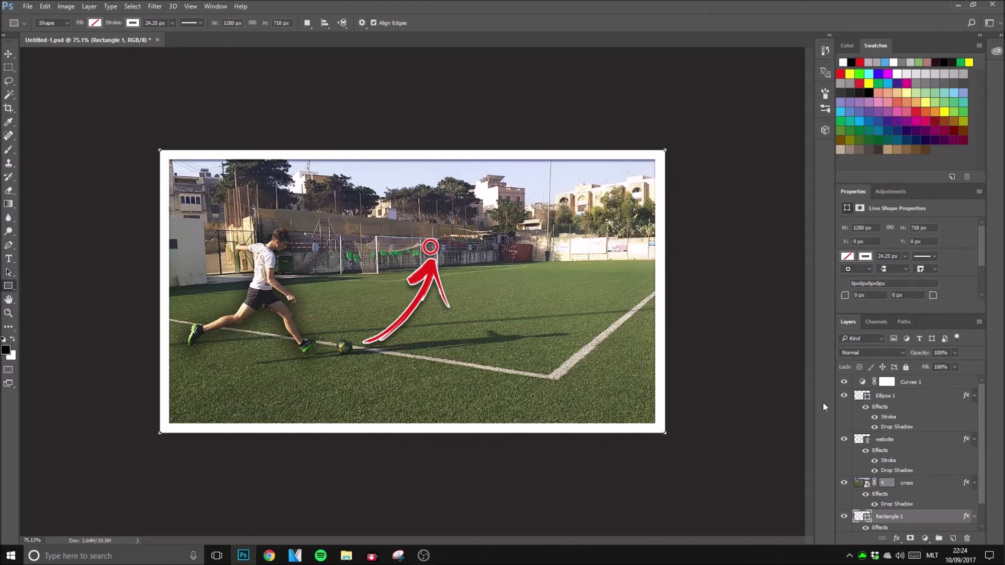
{"action": "left_click_drag", "start_coordinate": [955, 353], "coordinate": [916, 363]}
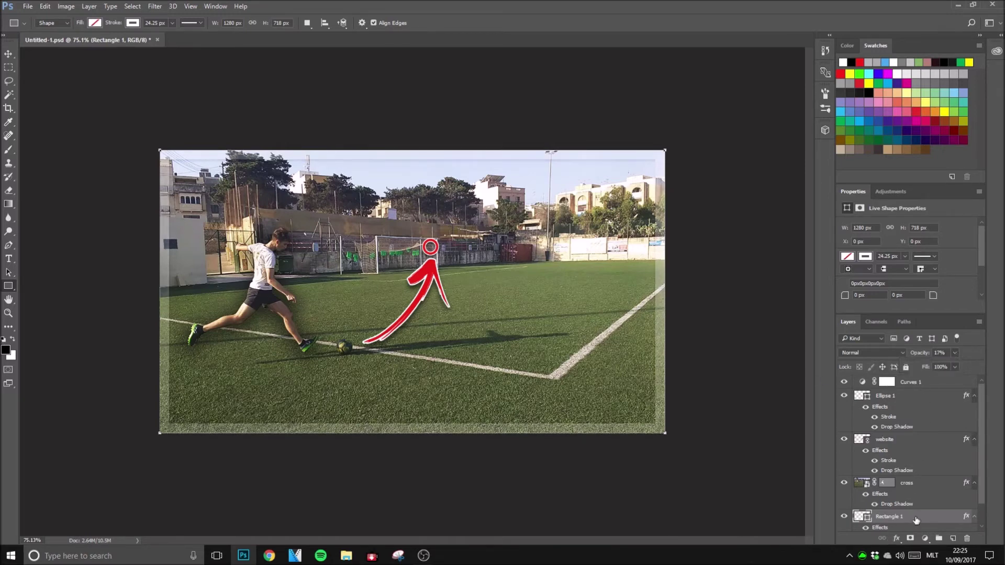
Step: Set the border's drop shadow to 63% opacity, 10 px distance, 8% spread and 8 px size
{"action": "double_click", "coordinate": [897, 528]}
{"action": "left_click", "coordinate": [608, 271]}
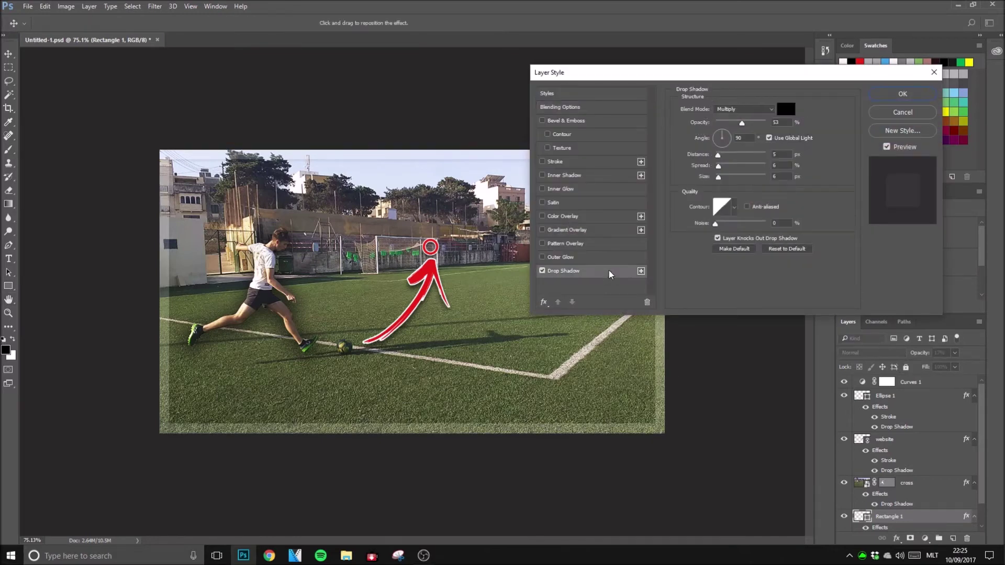
{"action": "left_click_drag", "start_coordinate": [718, 178], "coordinate": [720, 167]}
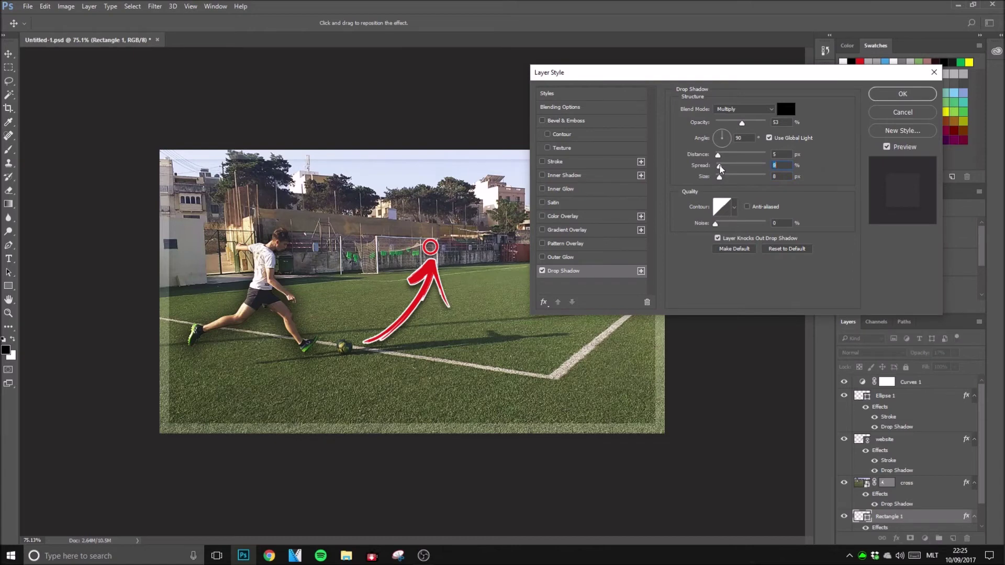
{"action": "left_click_drag", "start_coordinate": [720, 157], "coordinate": [722, 156]}
{"action": "left_click_drag", "start_coordinate": [746, 125], "coordinate": [746, 124]}
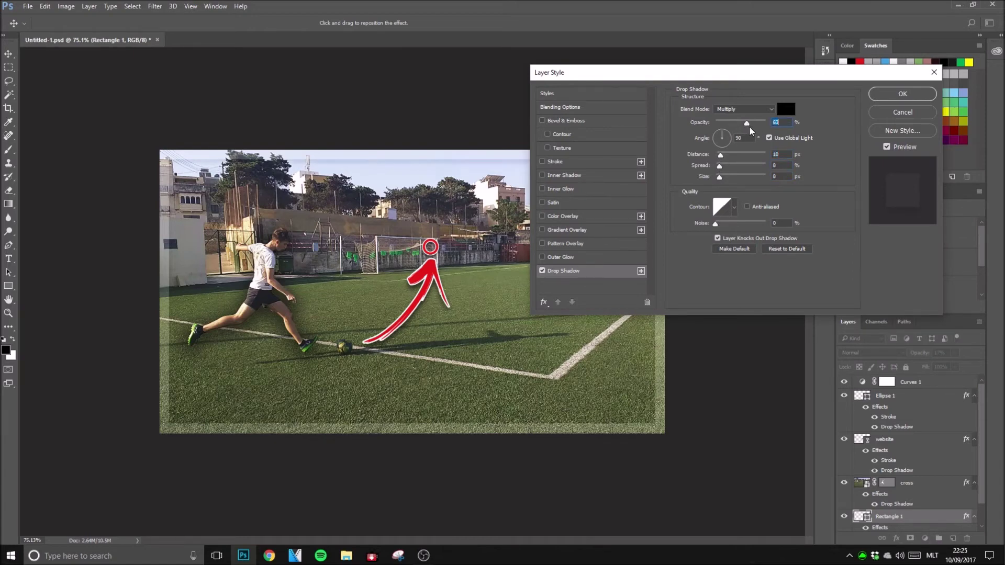
{"action": "left_click", "coordinate": [901, 94]}
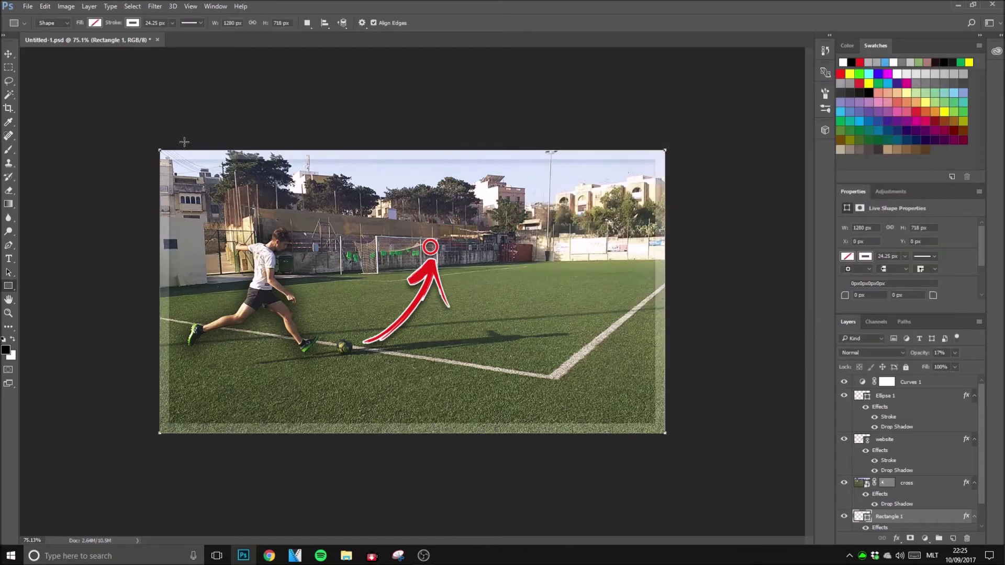
Step: Reduce the border's stroke width to about 17.53 px and deselect the Rectangle 1 layer
{"action": "left_click_drag", "start_coordinate": [172, 35], "coordinate": [168, 36]}
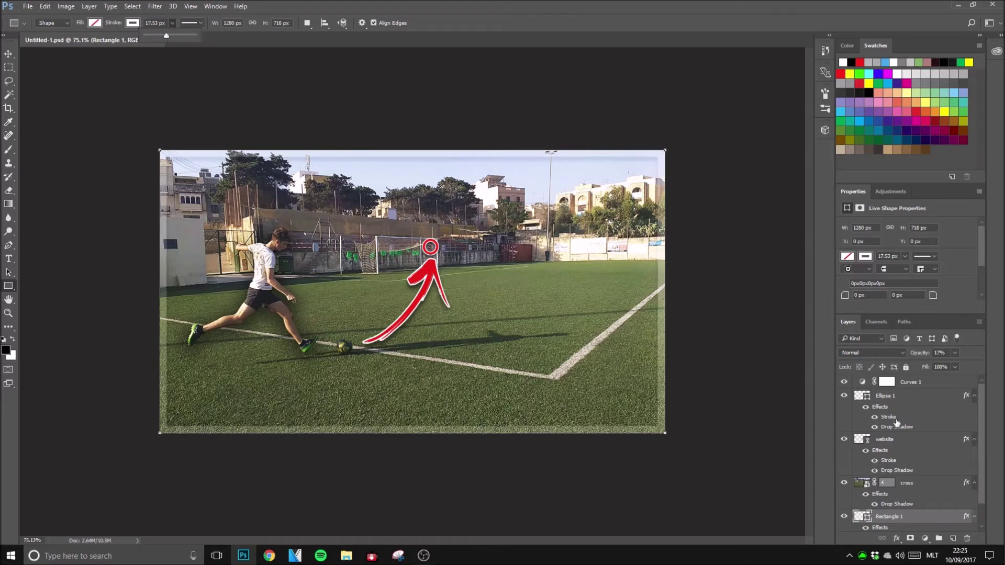
{"action": "left_click", "coordinate": [924, 521], "text": "ctrl"}
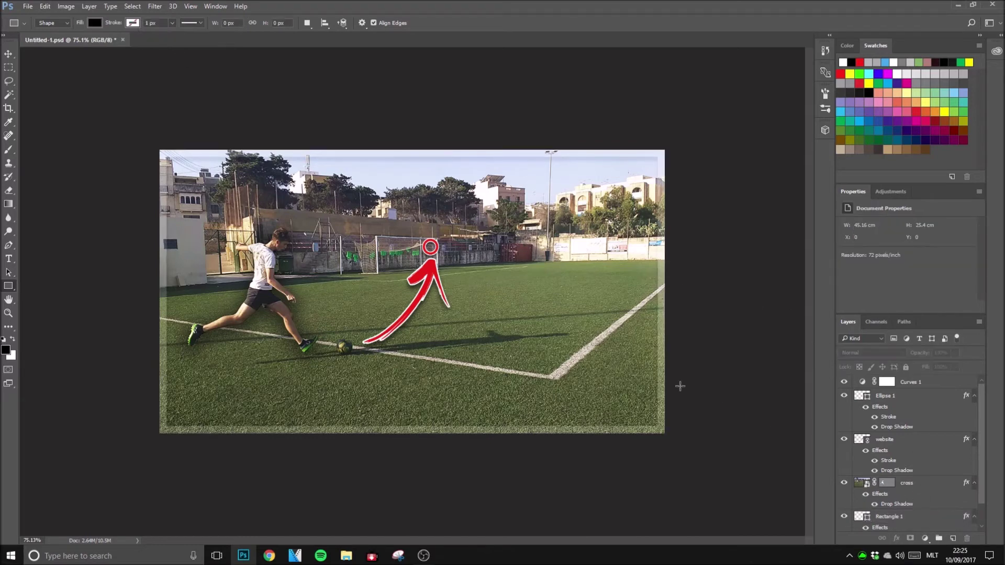
{"action": "scroll", "coordinate": [909, 449], "scroll_direction": "down", "scroll_amount": 2}
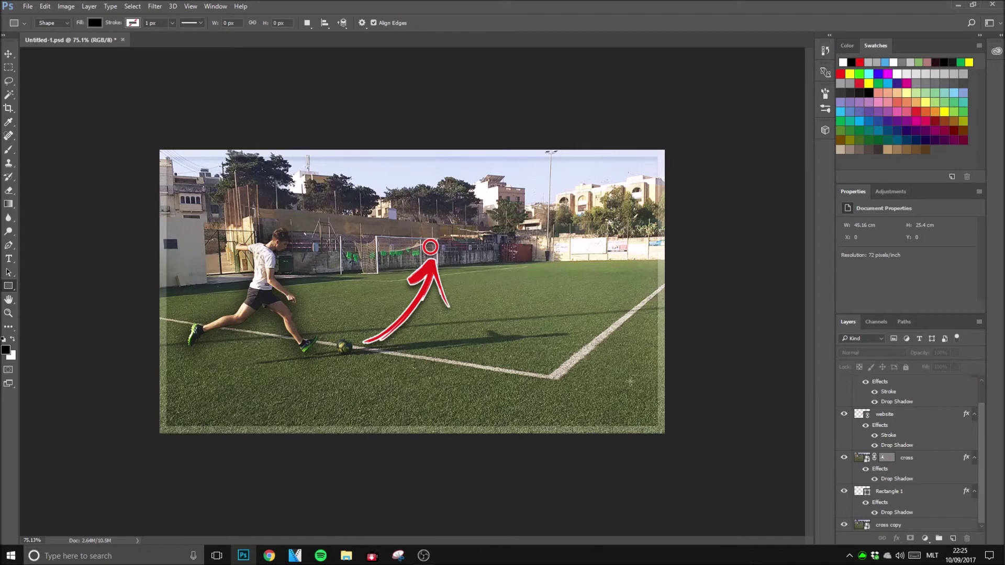
Step: Select the cross copy, cross, website and Ellipse 1 layers together and scale them proportionally to about 117.6%
{"action": "left_click", "coordinate": [917, 527]}
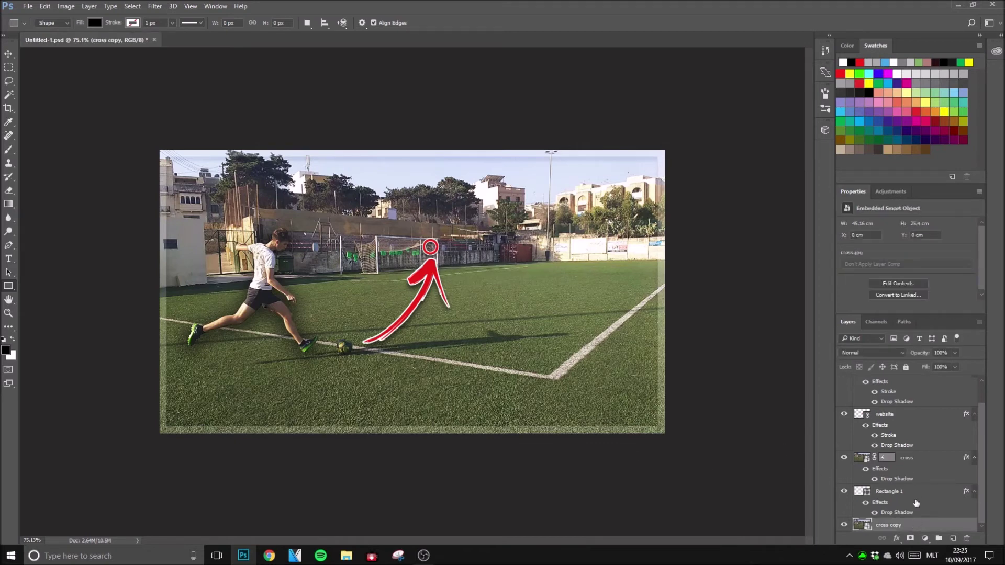
{"action": "key", "text": "Delete"}
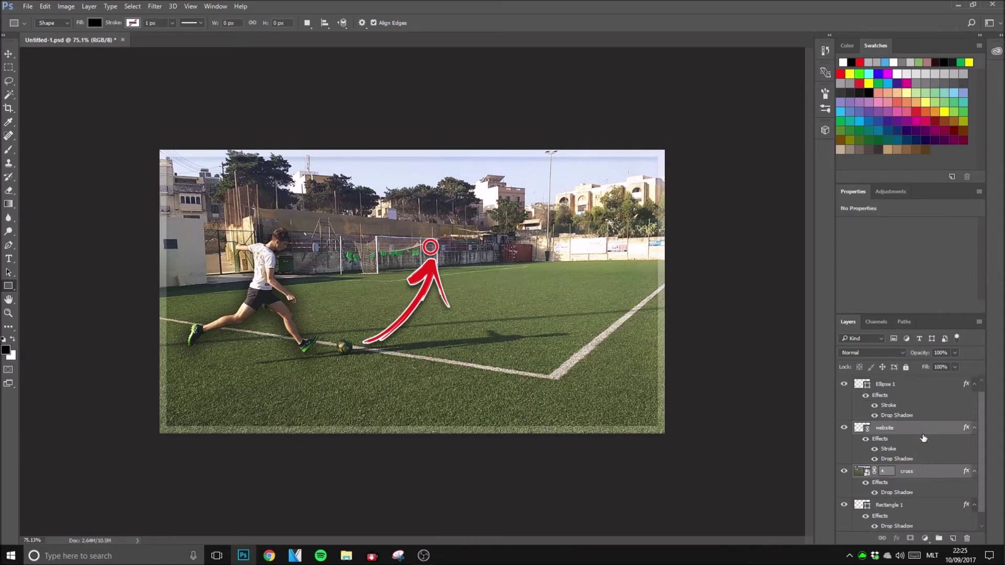
{"action": "left_click", "coordinate": [922, 434], "text": "ctrl"}
{"action": "left_click", "coordinate": [920, 404], "text": "ctrl"}
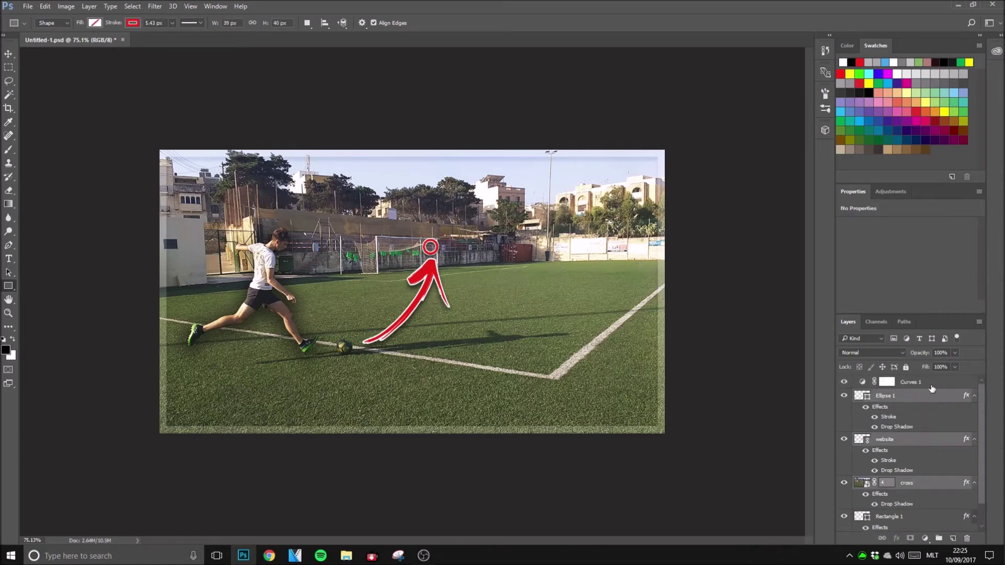
{"action": "left_click", "coordinate": [5, 54]}
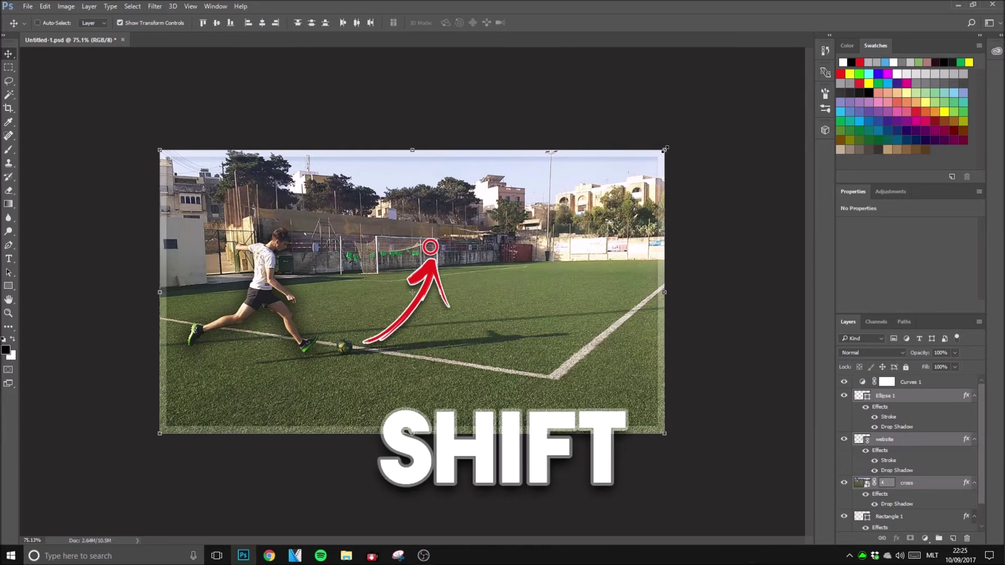
{"action": "left_click_drag", "start_coordinate": [664, 150], "coordinate": [753, 100]}
{"action": "left_click_drag", "start_coordinate": [602, 210], "coordinate": [573, 236]}
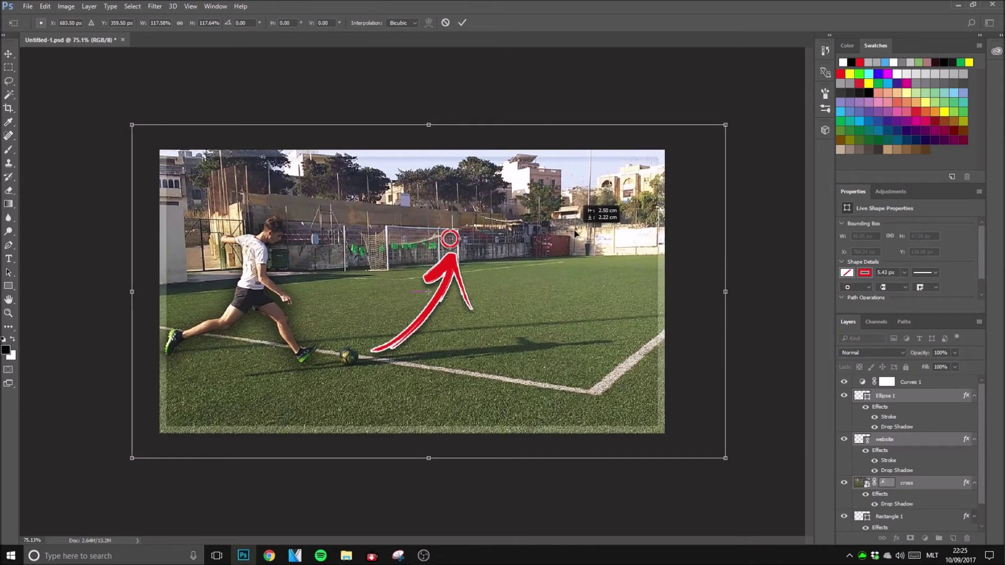
{"action": "left_click", "coordinate": [462, 23]}
Step: Shift the enlarged layers to the right until their left edge meets the canvas's left edge, and deselect all layers
{"action": "left_click_drag", "start_coordinate": [479, 215], "coordinate": [498, 215]}
{"action": "left_click_drag", "start_coordinate": [498, 212], "coordinate": [506, 212]}
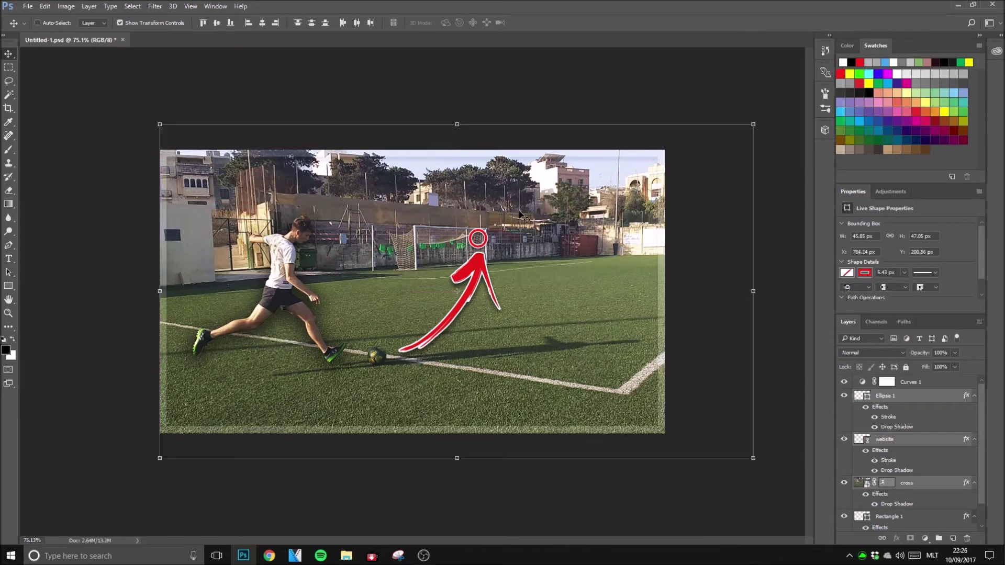
{"action": "left_click", "coordinate": [927, 440], "text": "ctrl"}
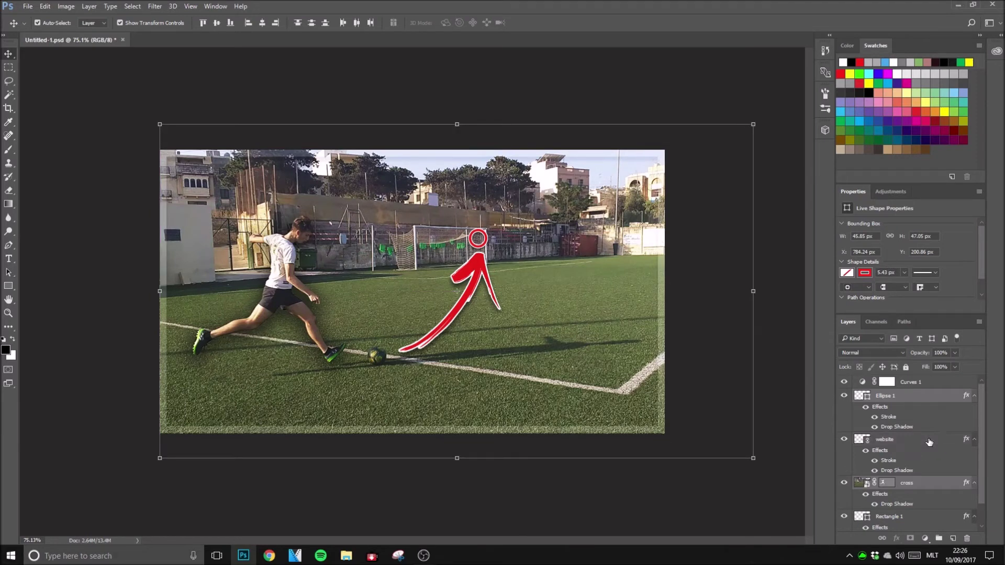
{"action": "left_click", "coordinate": [924, 399]}
{"action": "left_click", "coordinate": [925, 401], "text": "ctrl"}
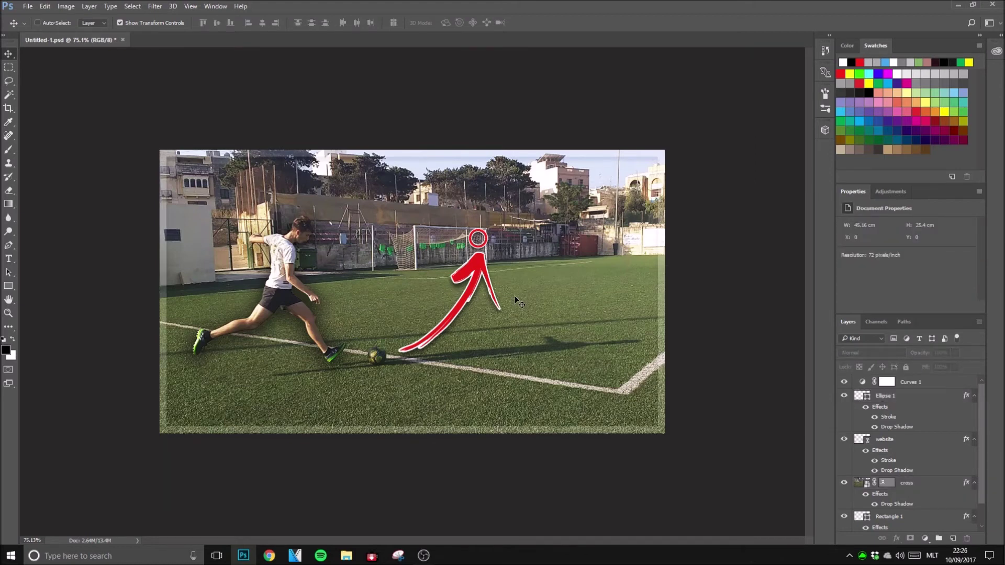
{"action": "scroll", "coordinate": [519, 281], "scroll_direction": "down", "scroll_amount": 8}
{"action": "scroll", "coordinate": [519, 281], "scroll_direction": "up", "scroll_amount": 9}
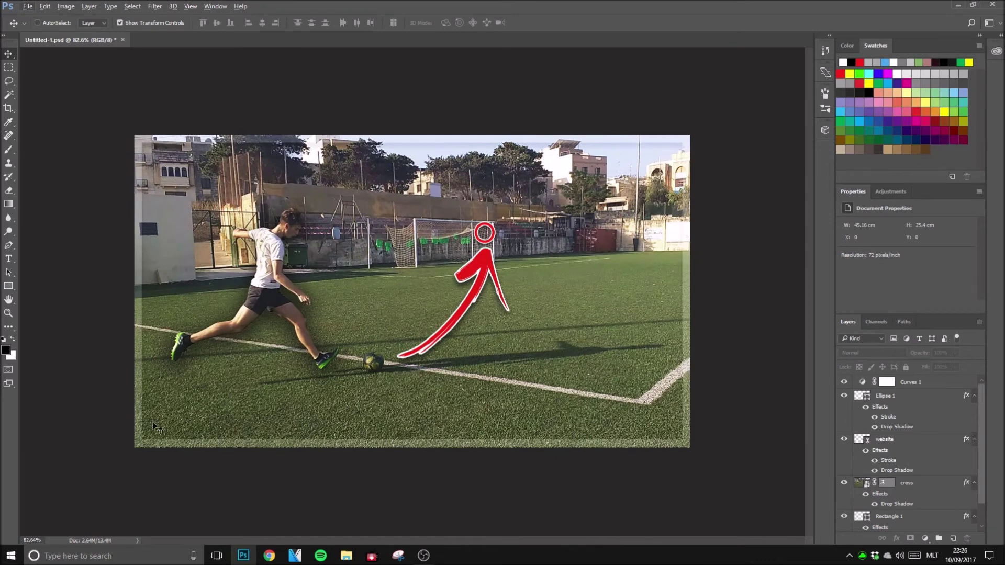
Step: Add a white text layer reading "Top Bins" over the player in the 171 pt Wolf in the City font
{"action": "left_click", "coordinate": [9, 260]}
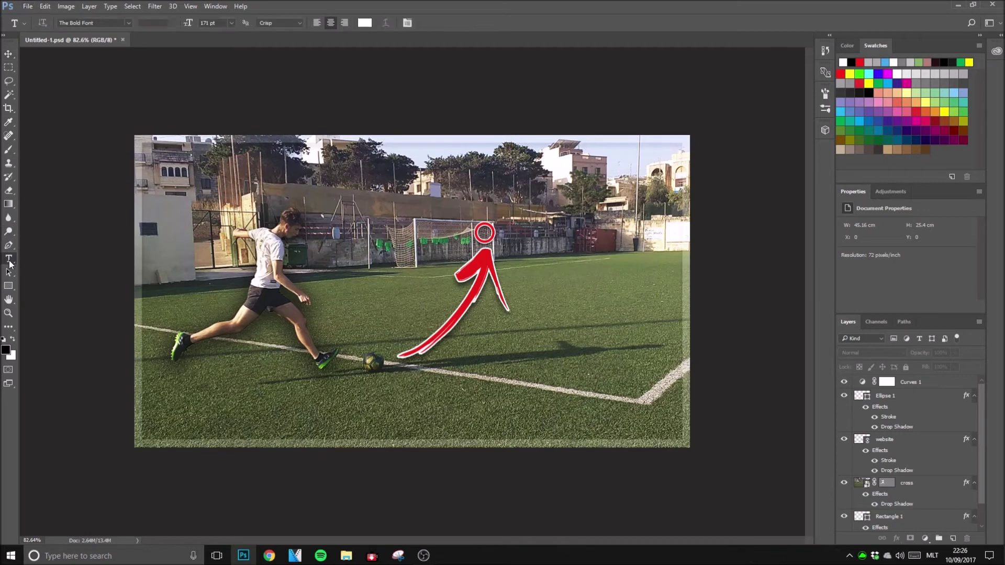
{"action": "left_click", "coordinate": [229, 273]}
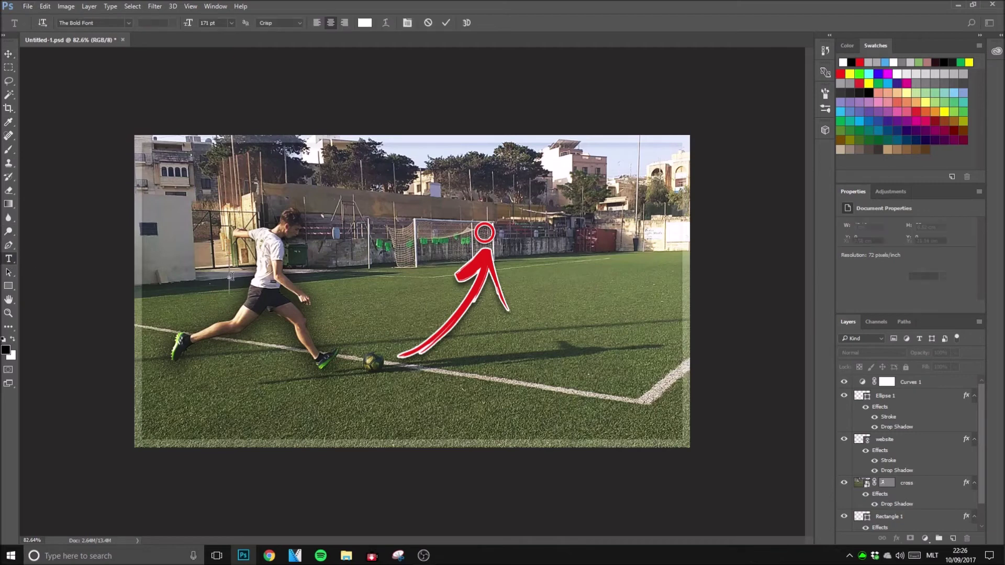
{"action": "left_click", "coordinate": [129, 24]}
{"action": "mouse_move", "coordinate": [259, 64]}
{"action": "left_mouse_down"}
{"action": "mouse_move", "coordinate": [241, 350]}
{"action": "mouse_move", "coordinate": [253, 269]}
{"action": "mouse_move", "coordinate": [253, 61]}
{"action": "left_mouse_up"}
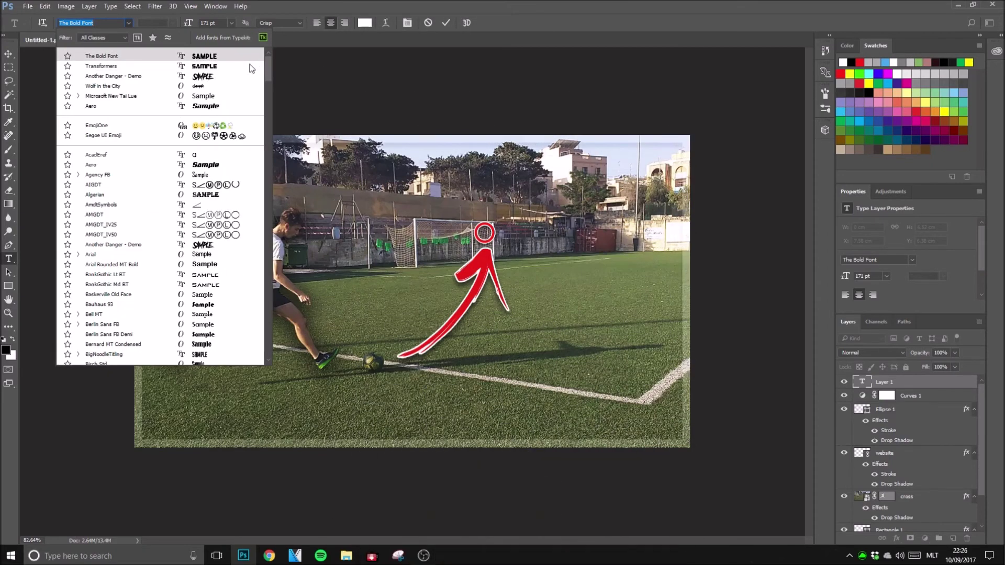
{"action": "left_click", "coordinate": [108, 23]}
{"action": "left_click_drag", "start_coordinate": [78, 23], "coordinate": [14, 28]}
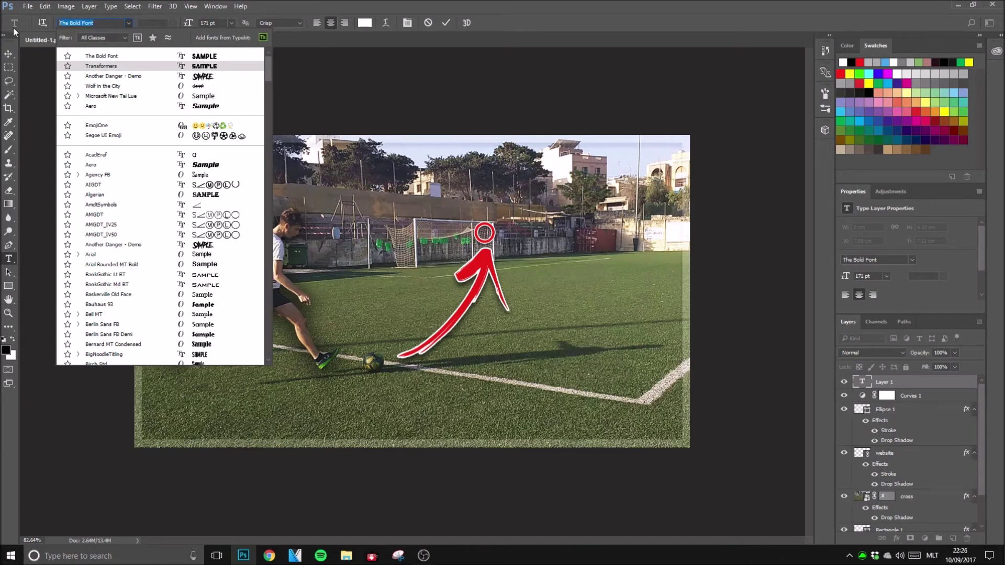
{"action": "type", "text": "wolf"}
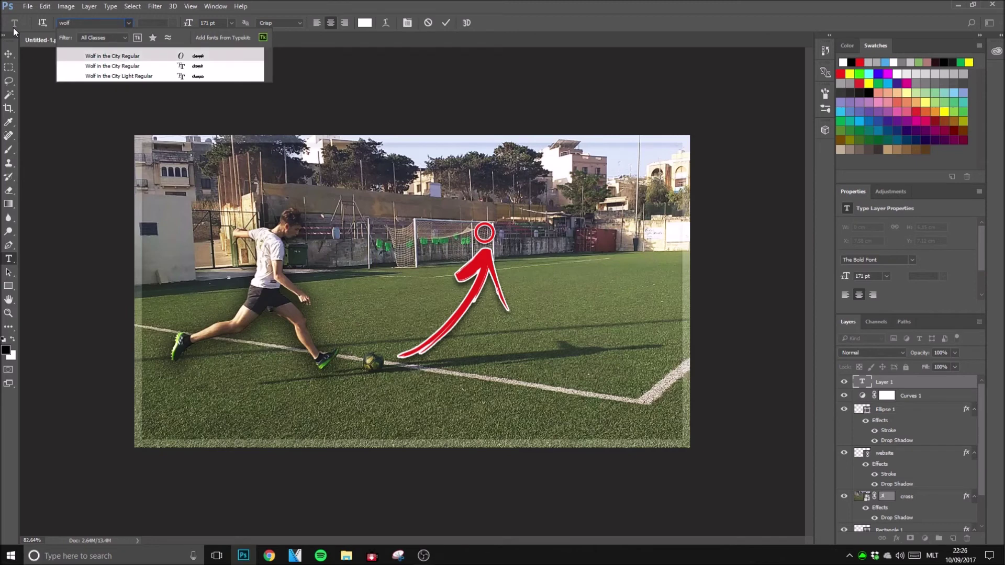
{"action": "key", "text": "Down"}
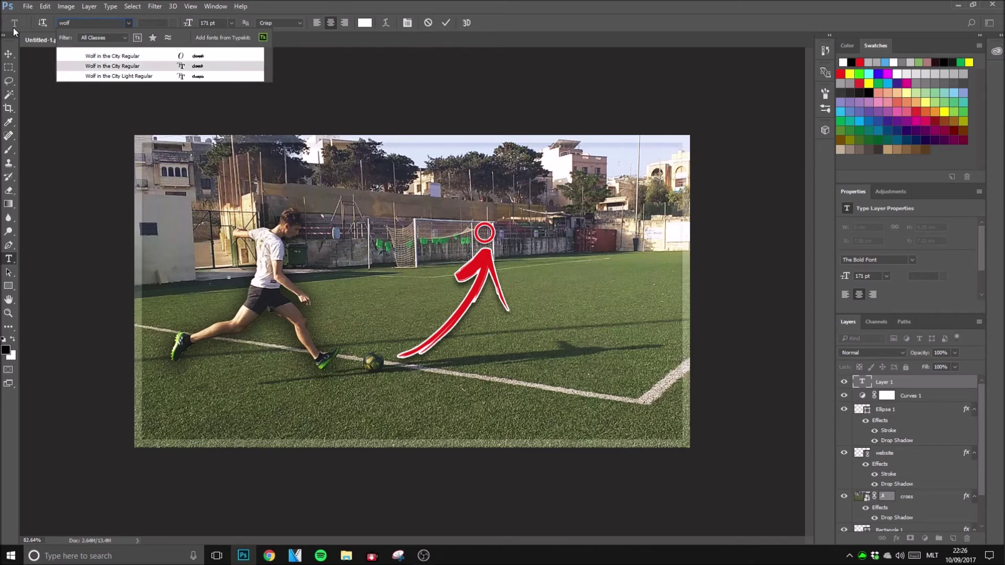
{"action": "key", "text": "Return"}
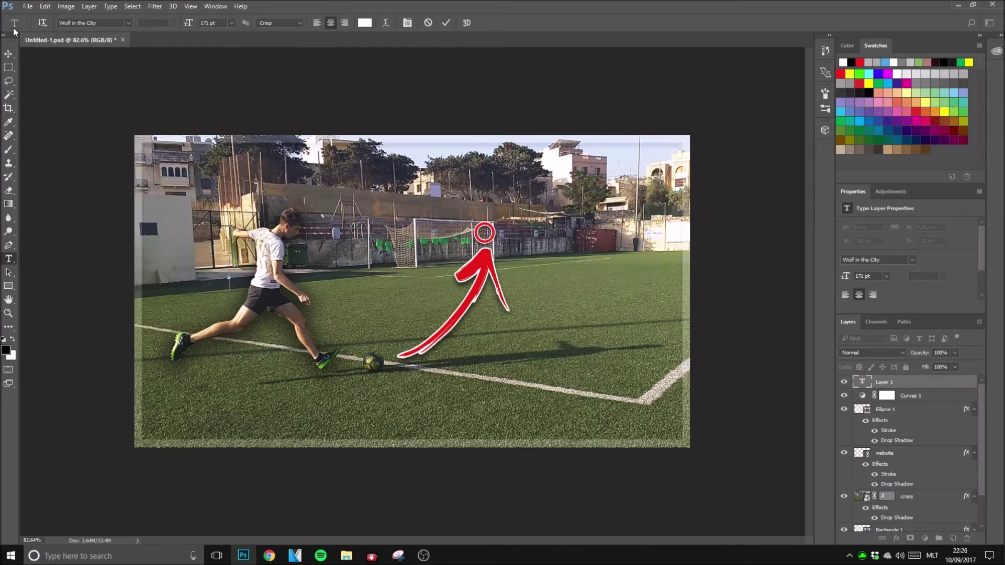
{"action": "type", "text": "Top"}
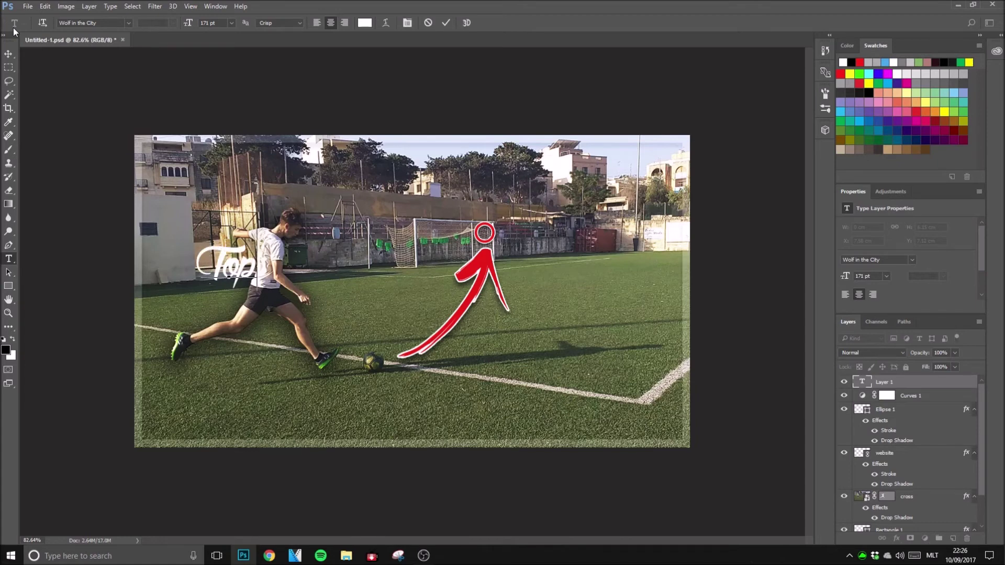
{"action": "type", "text": " Bins"}
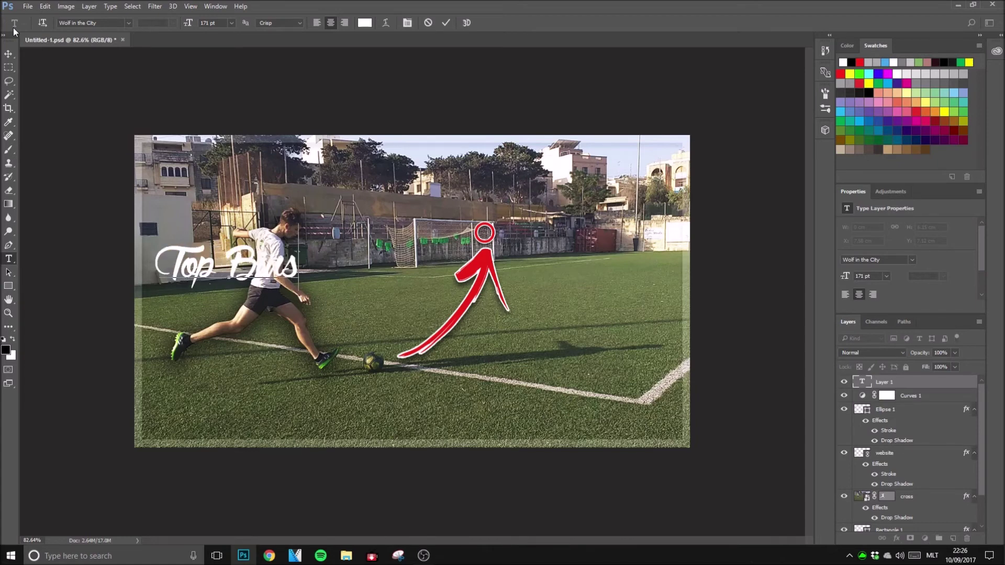
{"action": "left_click", "coordinate": [8, 54]}
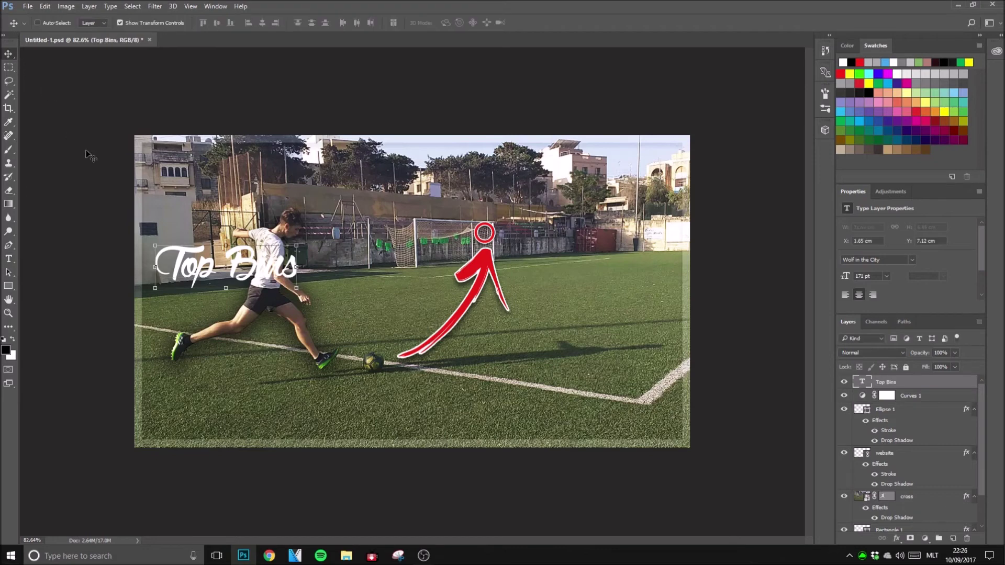
Step: Scale the Top Bins text proportionally to about 208.21% and place it across the player and the arrow
{"action": "left_click_drag", "start_coordinate": [296, 246], "coordinate": [368, 245]}
{"action": "left_click", "coordinate": [446, 22]}
{"action": "left_click", "coordinate": [298, 255]}
{"action": "left_click_drag", "start_coordinate": [299, 223], "coordinate": [400, 176]}
{"action": "left_click_drag", "start_coordinate": [347, 208], "coordinate": [388, 228]}
{"action": "left_click_drag", "start_coordinate": [440, 196], "coordinate": [493, 171]}
{"action": "left_click_drag", "start_coordinate": [447, 186], "coordinate": [406, 203]}
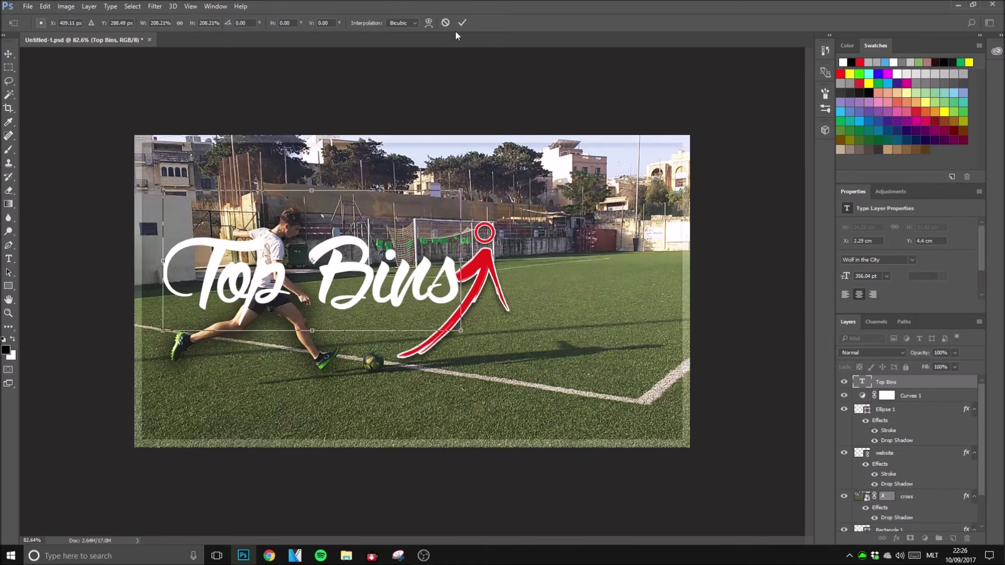
{"action": "left_click", "coordinate": [463, 23]}
Step: Place the Top Bins layer directly beneath the cross layer and shift the text up behind the player's head
{"action": "left_click_drag", "start_coordinate": [934, 385], "coordinate": [938, 529]}
{"action": "left_click_drag", "start_coordinate": [382, 297], "coordinate": [376, 228]}
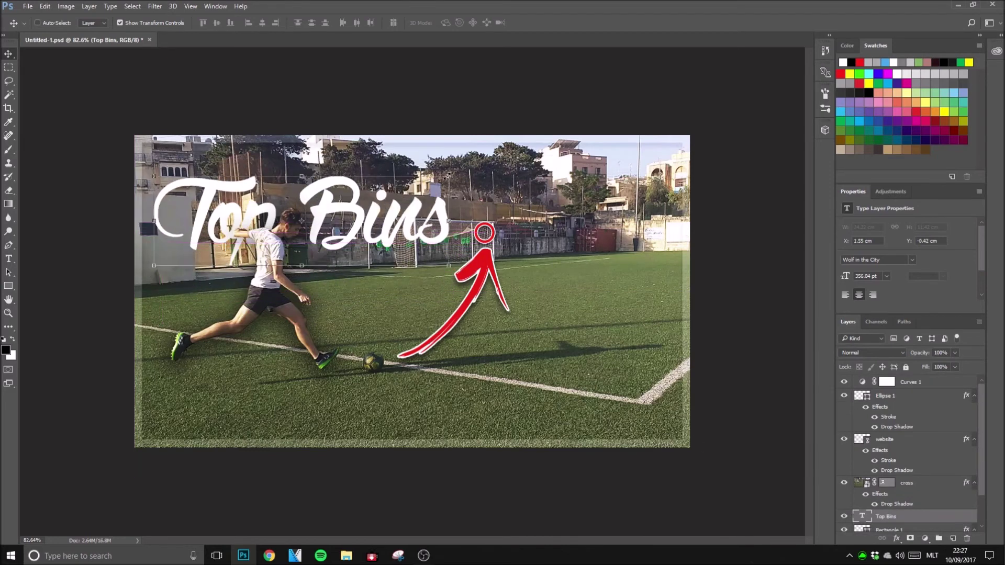
Step: Enlarge the Top Bins text proportionally to about 111.39% and position it slightly lower behind the player
{"action": "left_click_drag", "start_coordinate": [449, 176], "coordinate": [466, 160]}
{"action": "left_click_drag", "start_coordinate": [467, 117], "coordinate": [500, 90]}
{"action": "left_click_drag", "start_coordinate": [449, 143], "coordinate": [433, 172]}
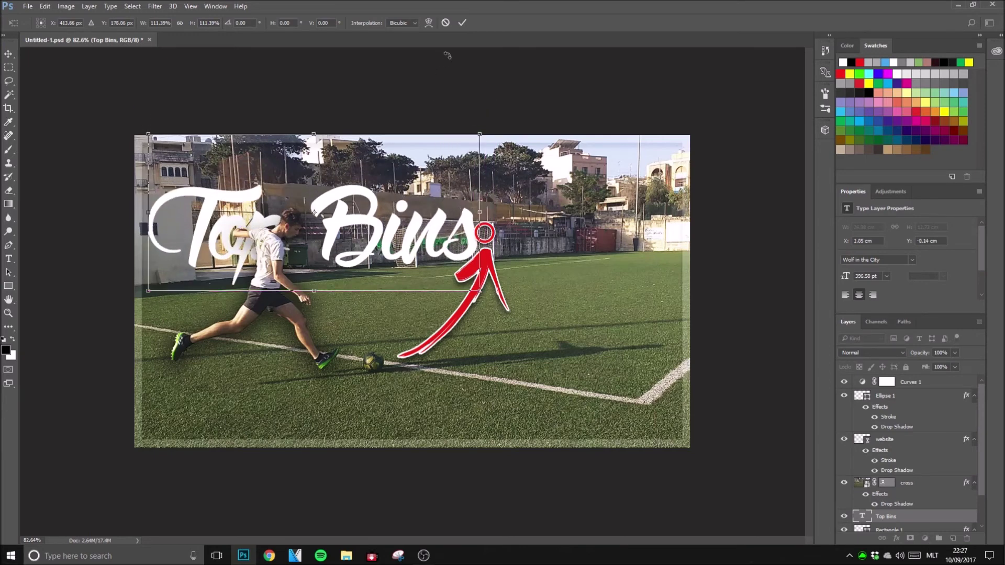
{"action": "left_click", "coordinate": [462, 22]}
Step: Scale the Top Bins text down proportionally to about 89.71% and move it onto the pitch beside the player
{"action": "key", "text": "ctrl"}
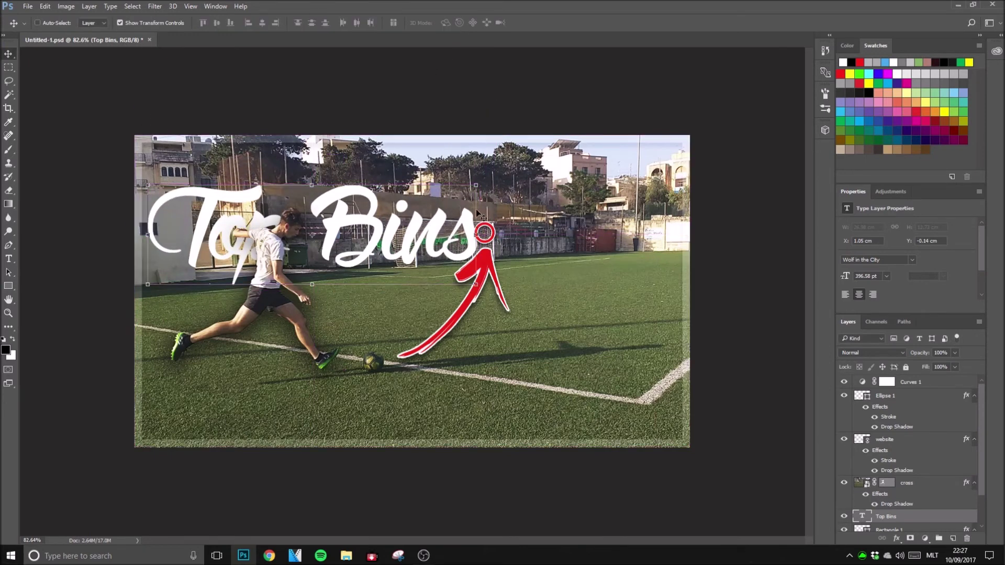
{"action": "left_click_drag", "start_coordinate": [475, 183], "coordinate": [467, 194]}
{"action": "left_click_drag", "start_coordinate": [471, 145], "coordinate": [439, 166]}
{"action": "left_click_drag", "start_coordinate": [407, 203], "coordinate": [596, 262]}
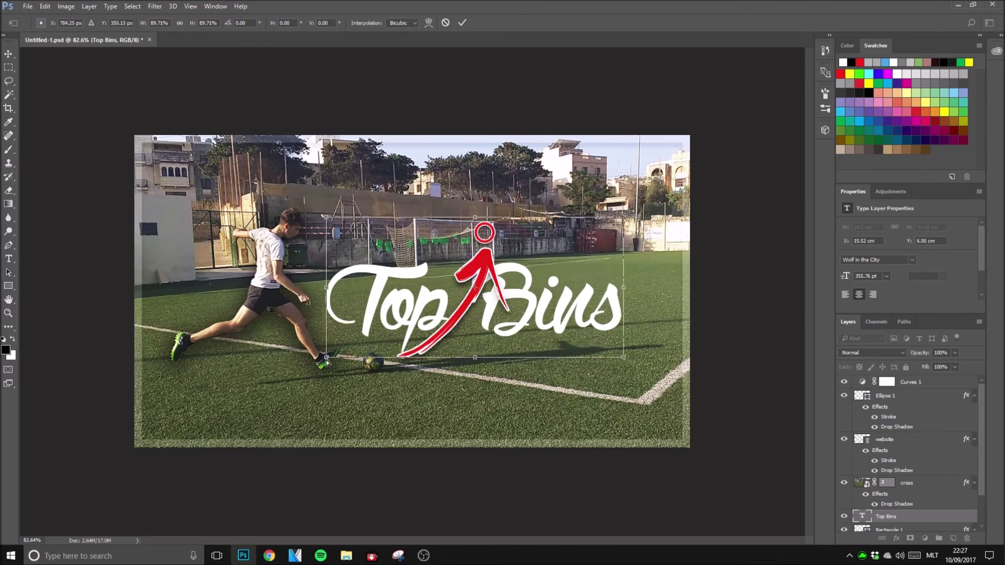
Step: Distort the Top Bins text into a downward slant of about 9.47° at roughly 99.94% height, and move it behind the player
{"action": "left_click_drag", "start_coordinate": [327, 358], "coordinate": [303, 334]}
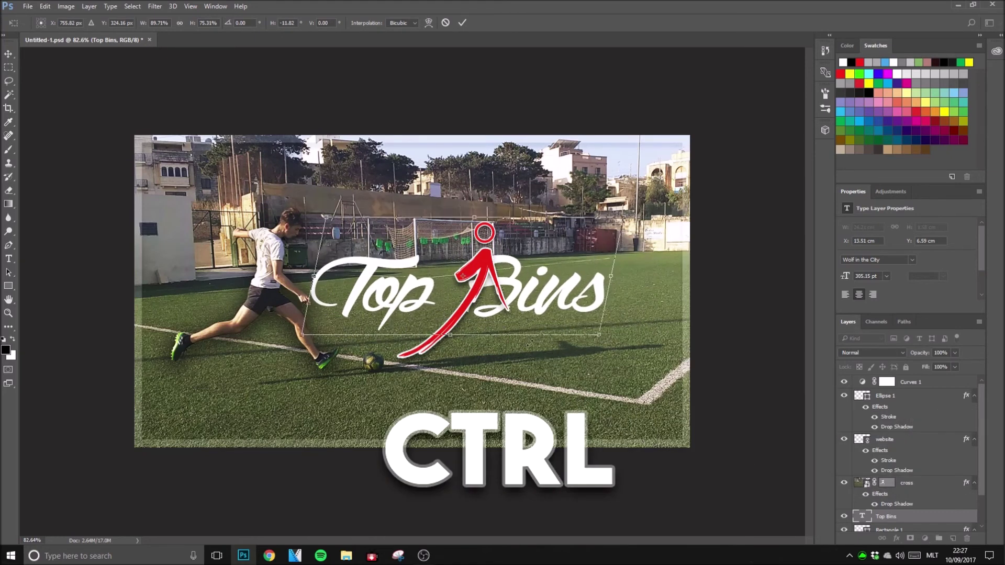
{"action": "left_click_drag", "start_coordinate": [598, 339], "coordinate": [643, 402]}
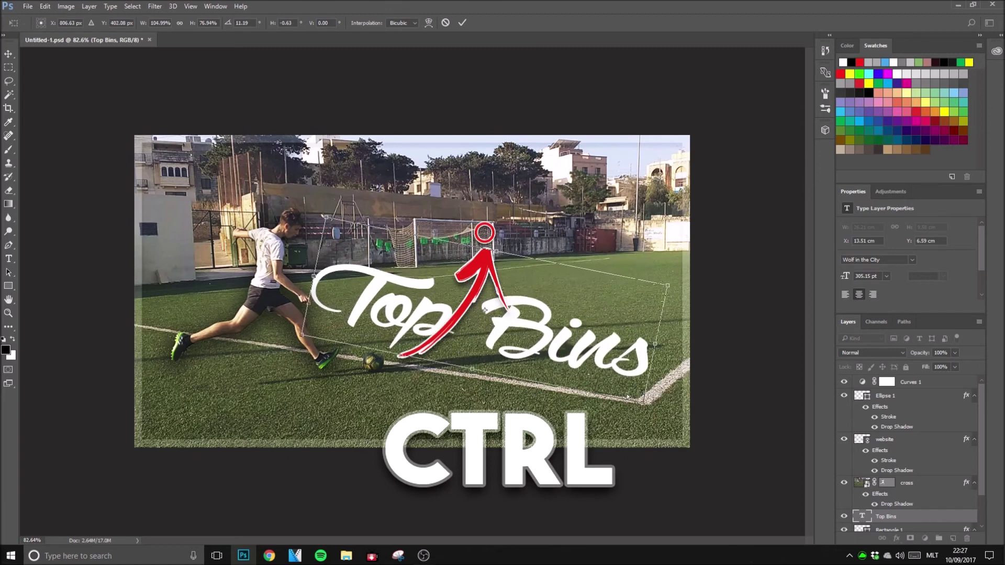
{"action": "left_click_drag", "start_coordinate": [302, 336], "coordinate": [301, 347]}
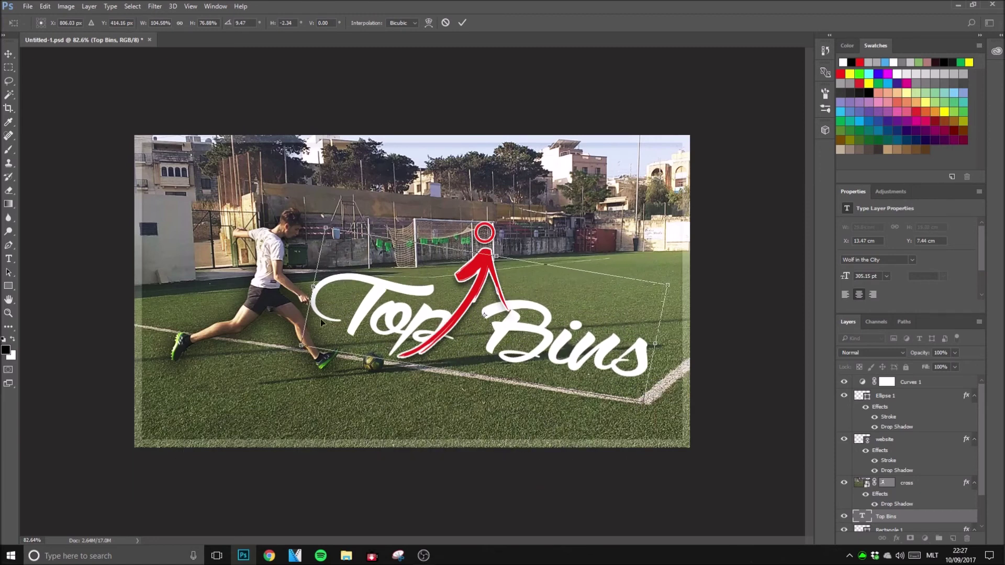
{"action": "left_click_drag", "start_coordinate": [498, 259], "coordinate": [494, 227]}
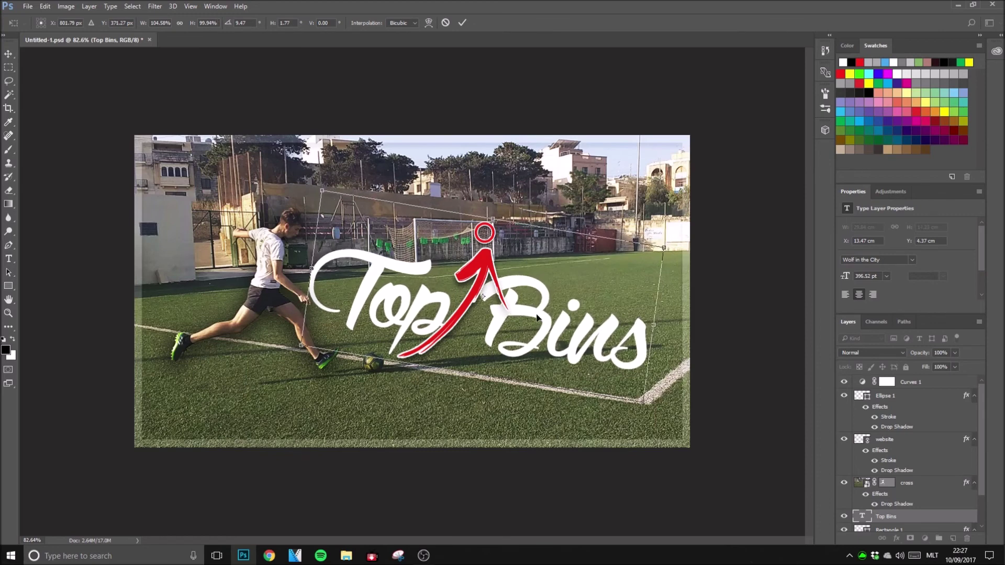
{"action": "left_click", "coordinate": [462, 22]}
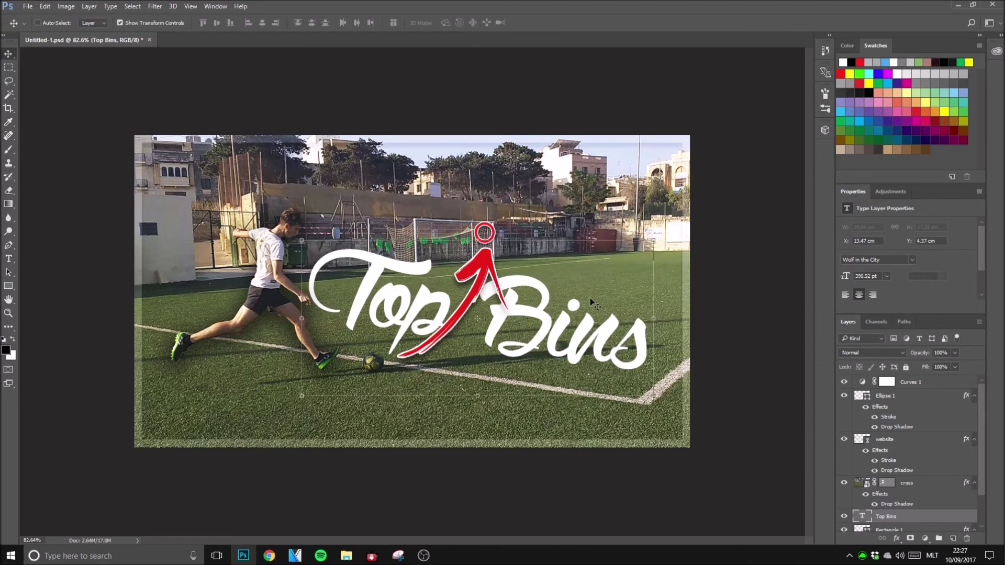
{"action": "left_click_drag", "start_coordinate": [590, 312], "coordinate": [469, 290]}
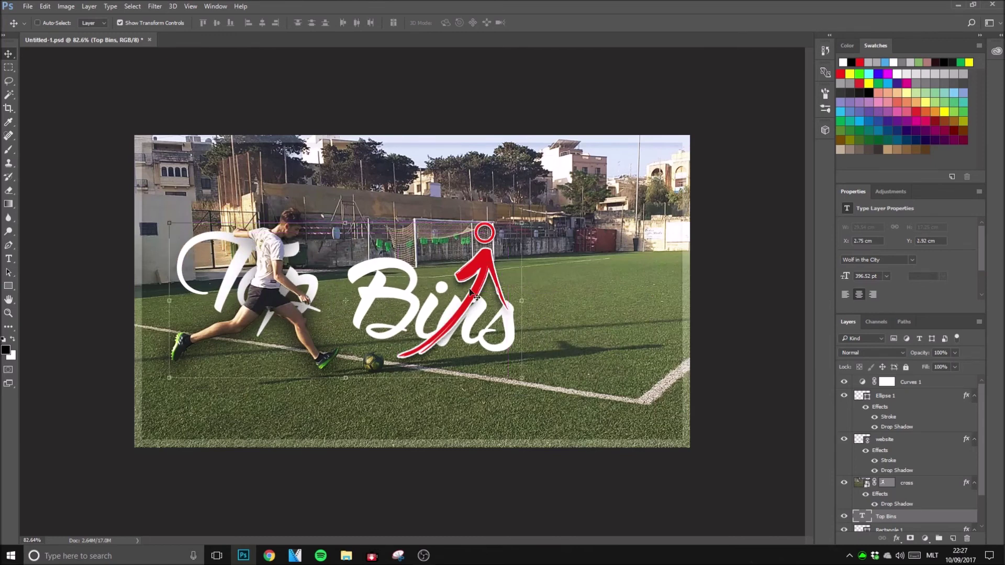
Step: Add a drop shadow to the Top Bins text with 36% opacity, 8 px distance, 7% spread and 7 px size
{"action": "double_click", "coordinate": [916, 517]}
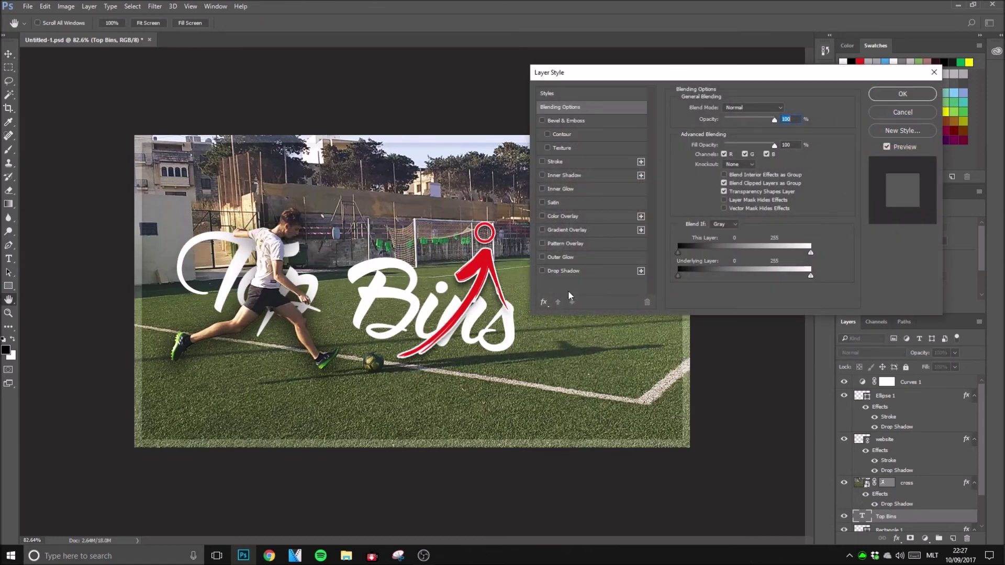
{"action": "left_click", "coordinate": [588, 275]}
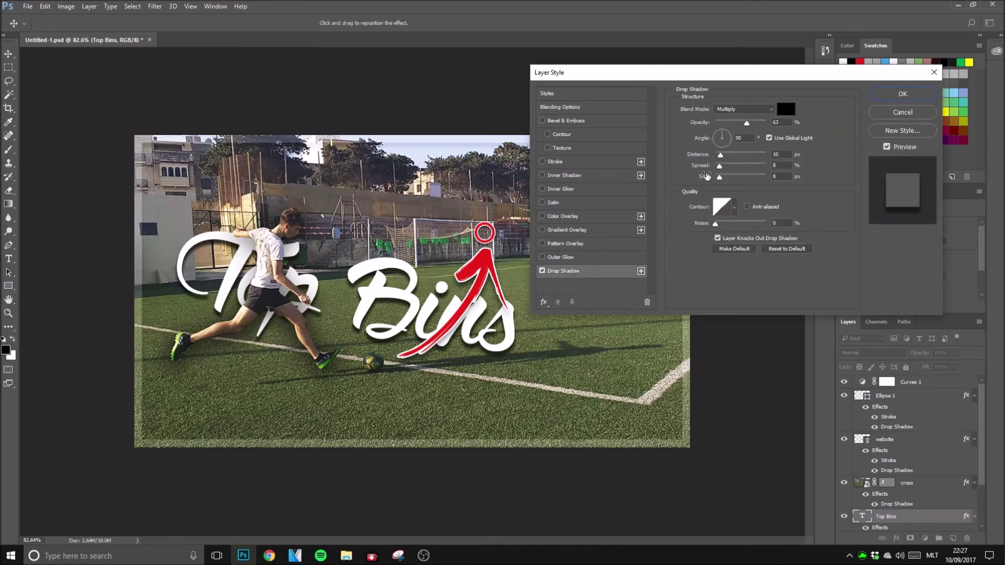
{"action": "left_click_drag", "start_coordinate": [746, 123], "coordinate": [732, 123]}
{"action": "left_click_drag", "start_coordinate": [722, 177], "coordinate": [728, 123]}
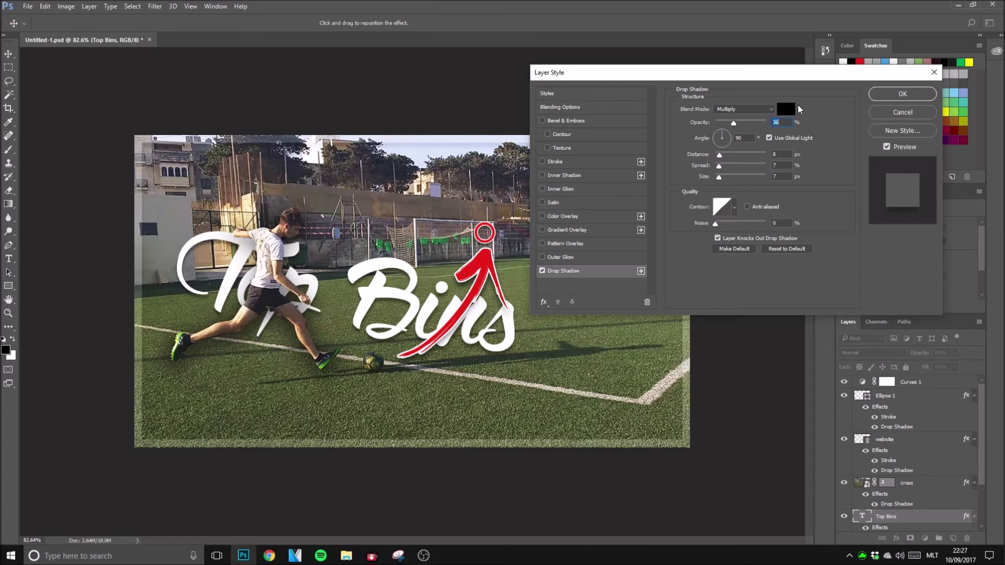
{"action": "left_click", "coordinate": [902, 94]}
Step: Hide the Top Bins text layer
{"action": "scroll", "coordinate": [600, 222], "scroll_direction": "down", "scroll_amount": 2}
{"action": "scroll", "coordinate": [600, 222], "scroll_direction": "up", "scroll_amount": 2}
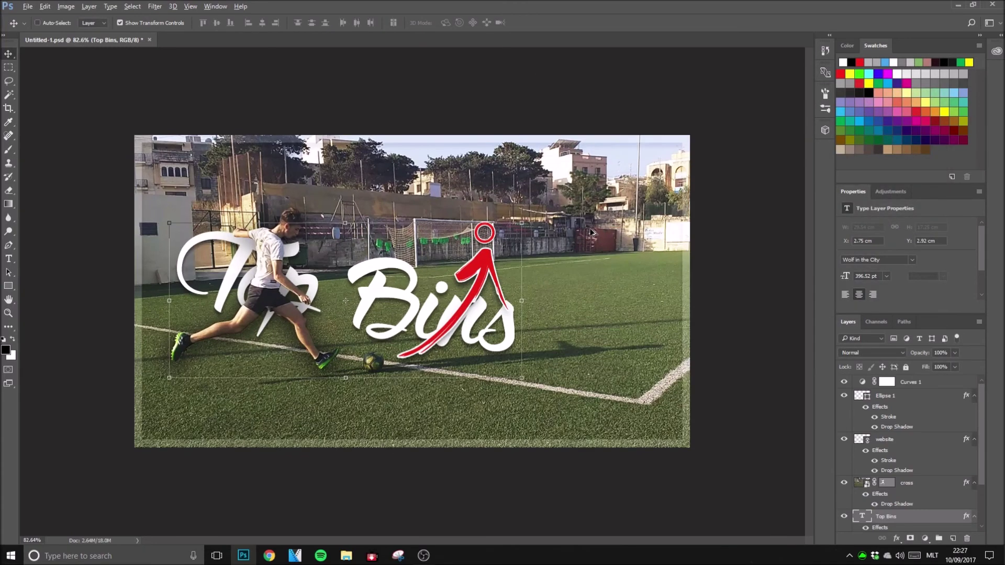
{"action": "scroll", "coordinate": [564, 253], "scroll_direction": "down", "scroll_amount": 3}
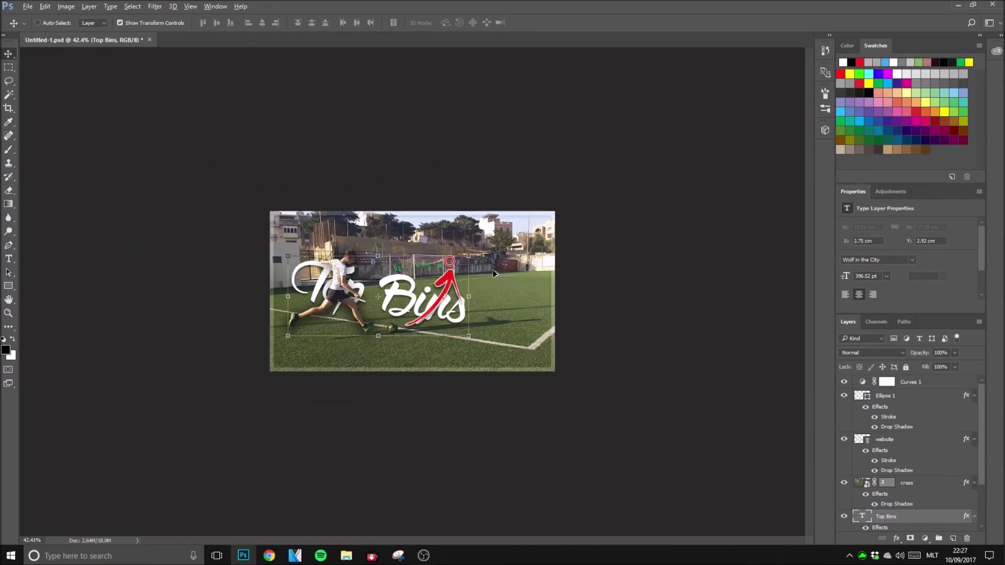
{"action": "scroll", "coordinate": [396, 270], "scroll_direction": "up", "scroll_amount": 3}
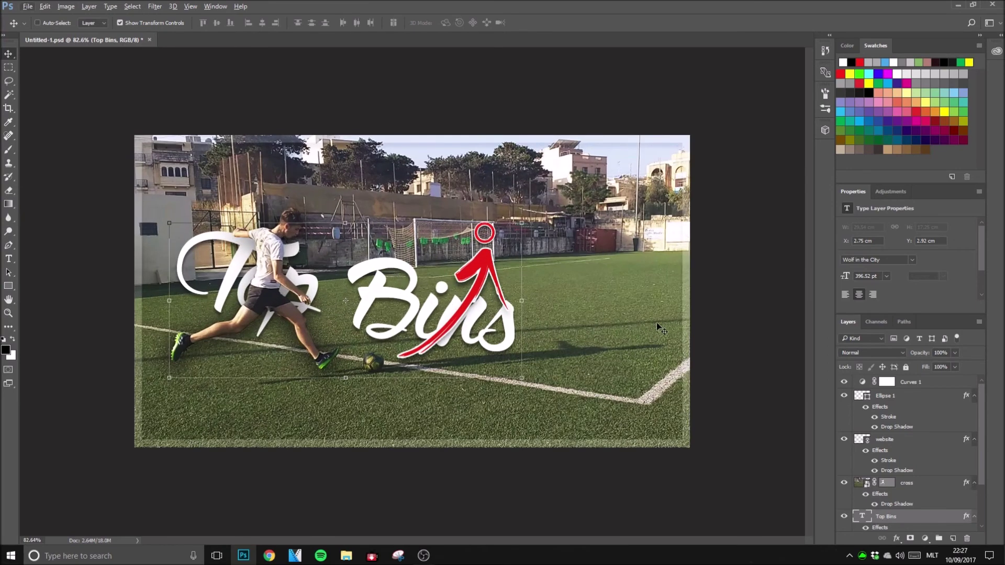
{"action": "left_click", "coordinate": [843, 517]}
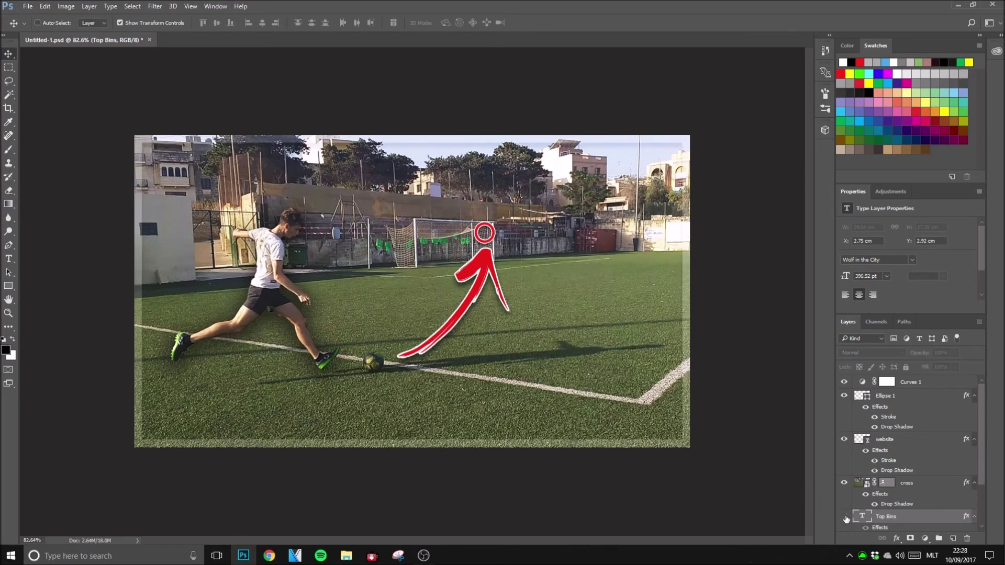